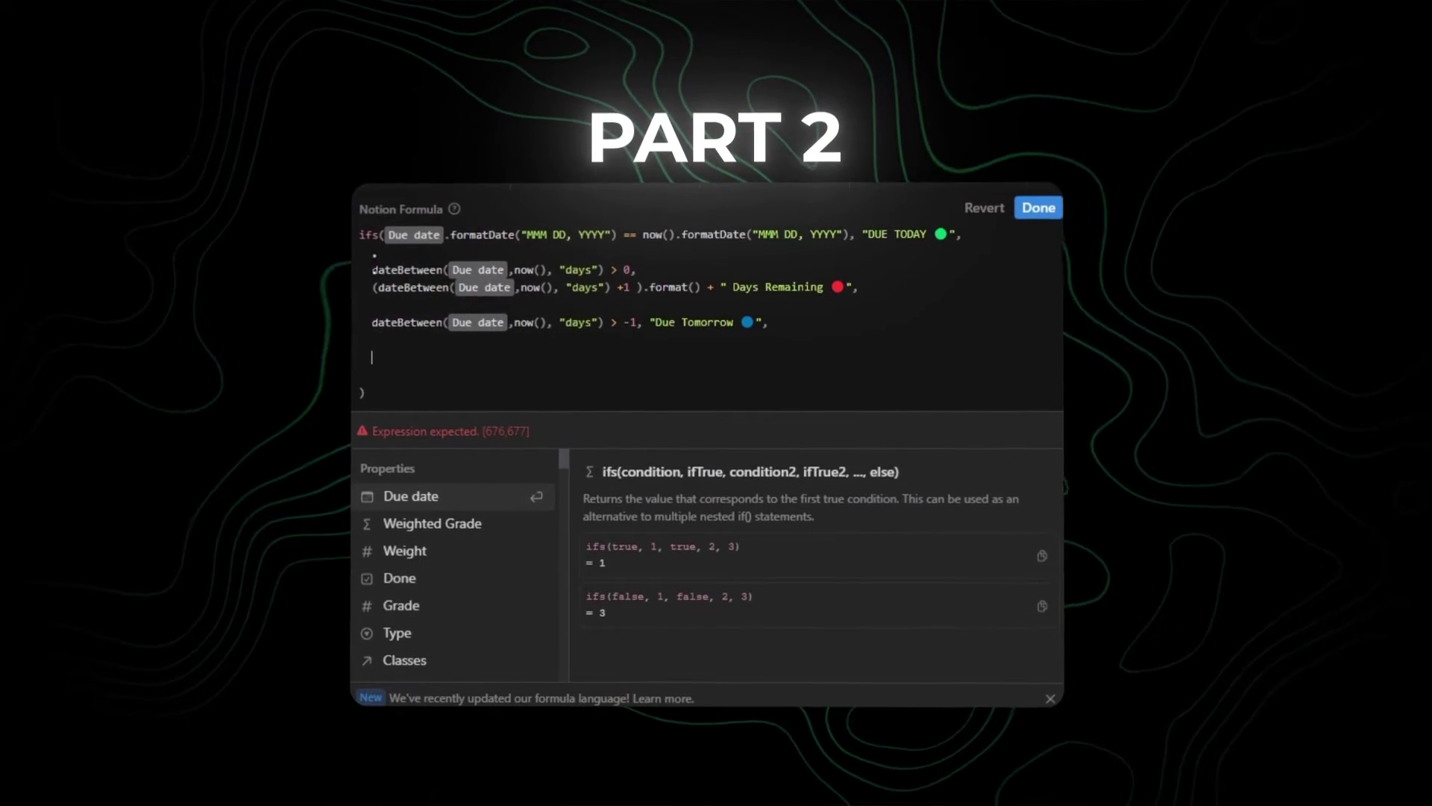
Step: Paste the copied dateBetween conditions into the empty formula line and open Code exam's due-date picker
left_click(431, 367)
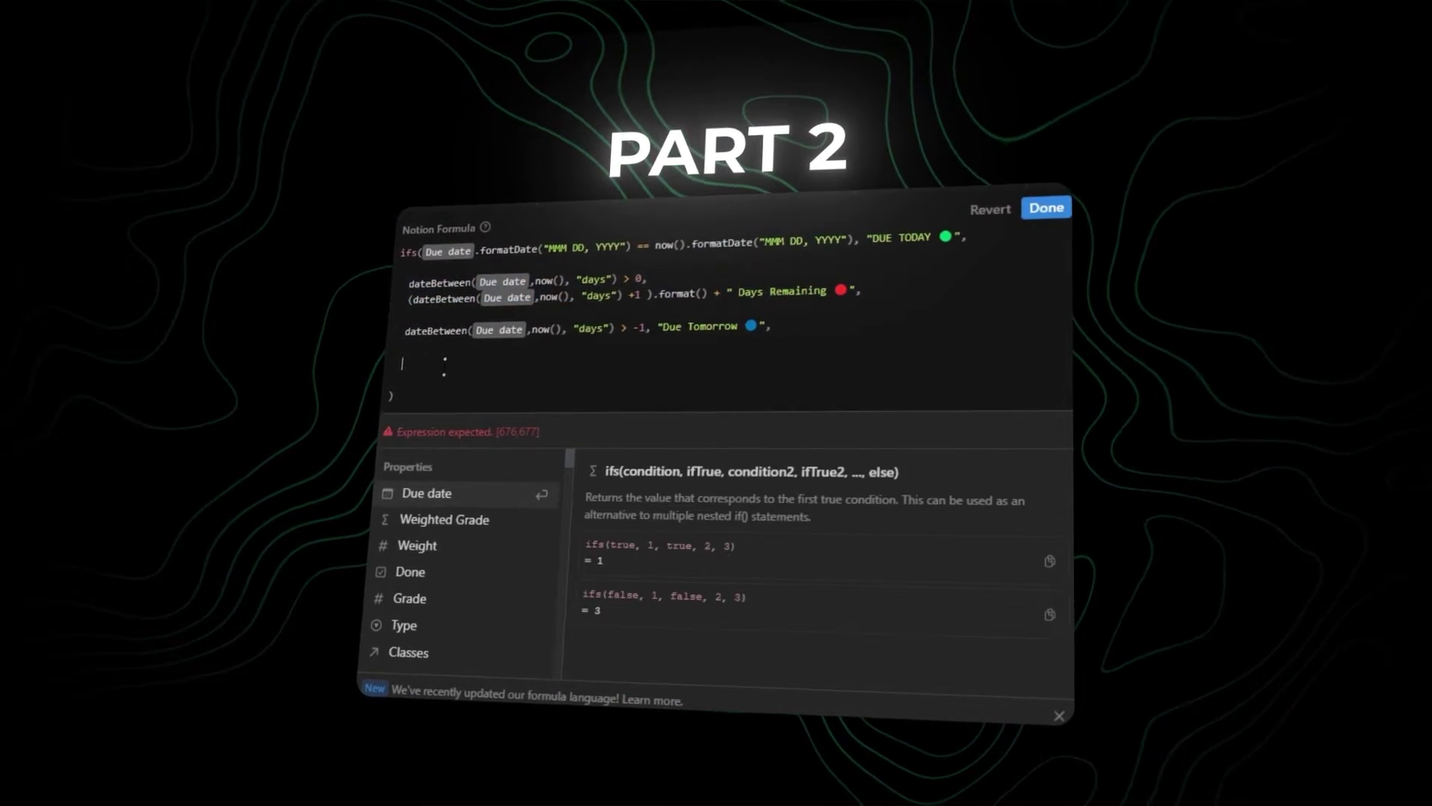
type("dateBetween(Due date,now(), \"days\") > 0, (dateBetween(Due date,now(), \"days\") +1 ).format() + \" Days Remaining 🔴\",")
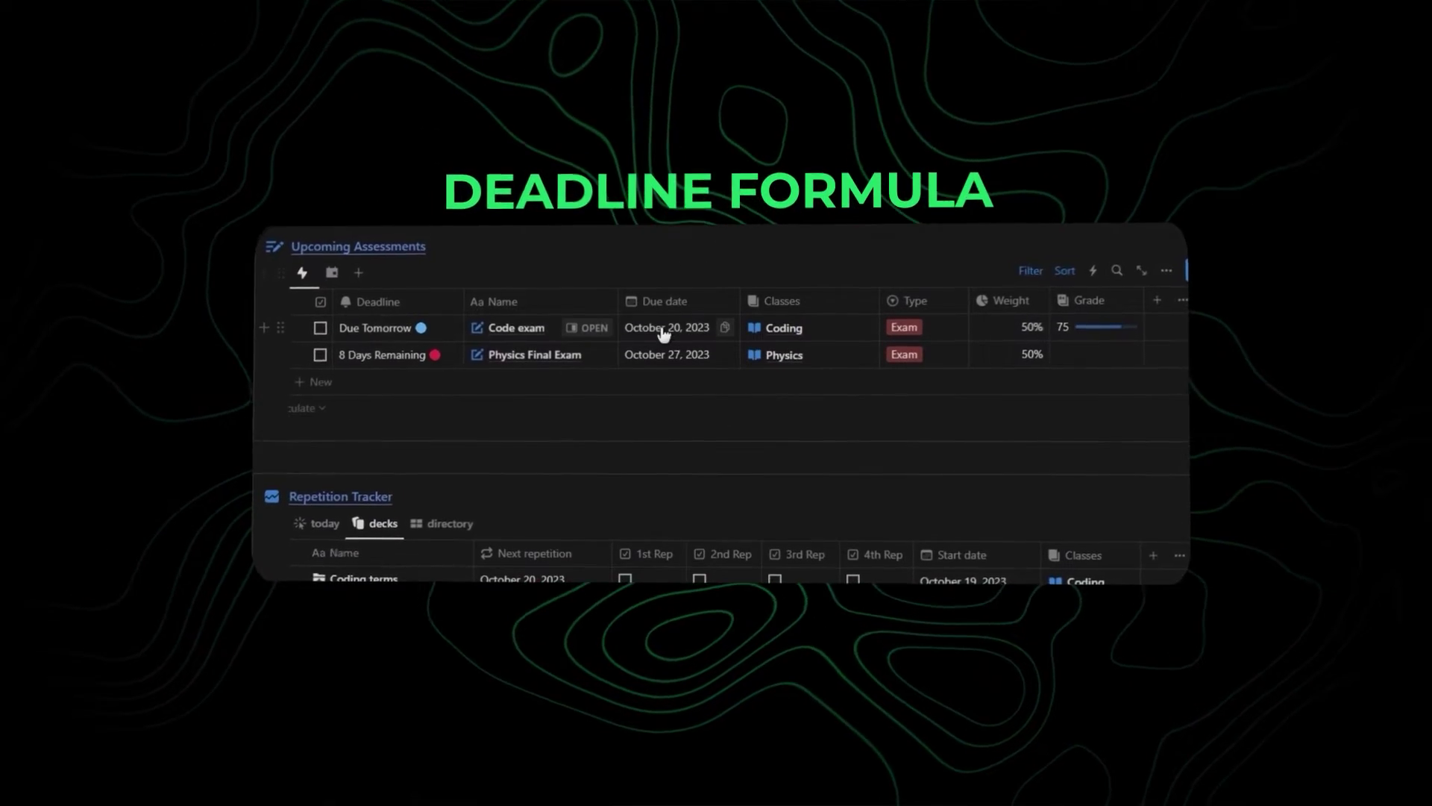
left_click(670, 329)
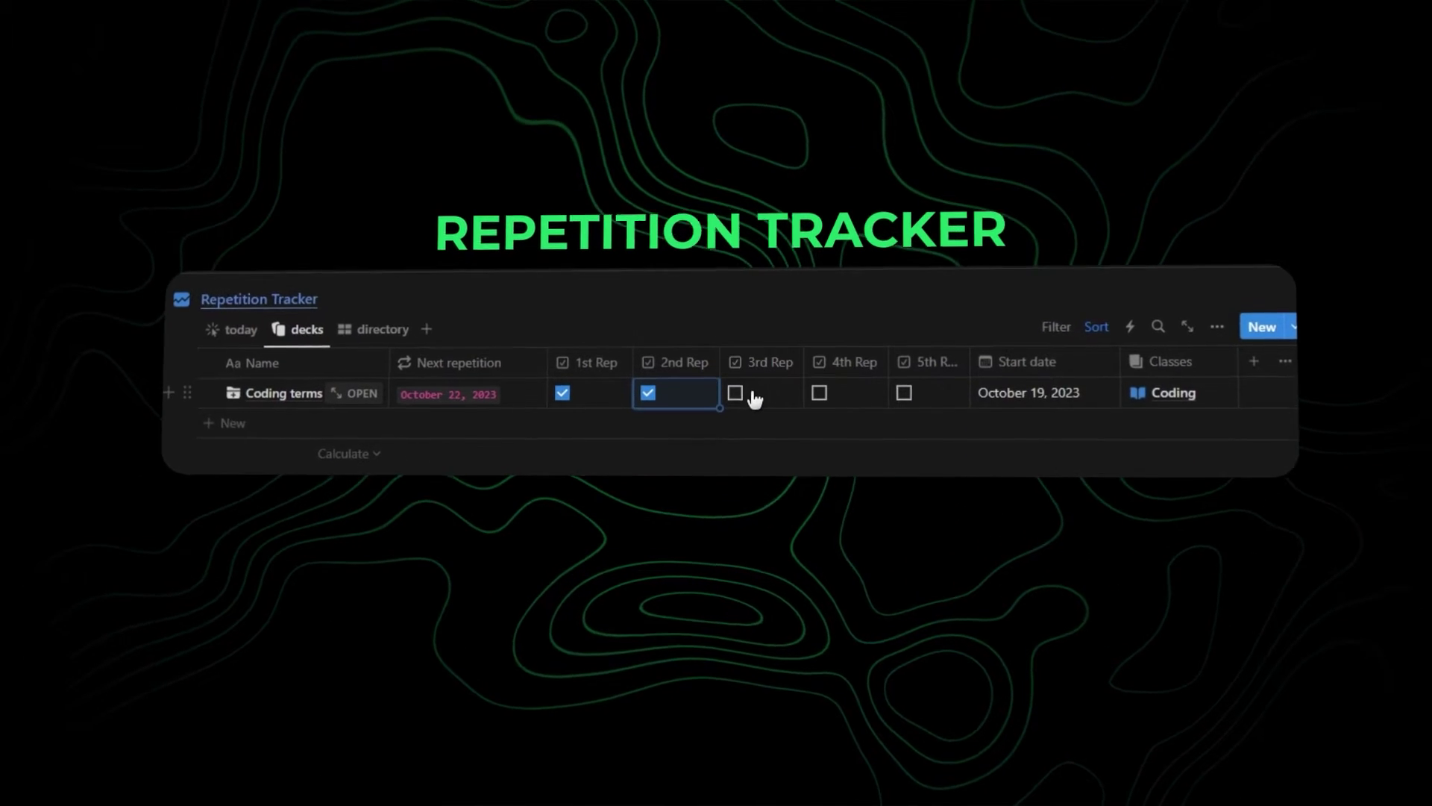
Step: Tick the 3rd, 4th and 5th Rep checkboxes for the Coding terms deck
left_click(742, 393)
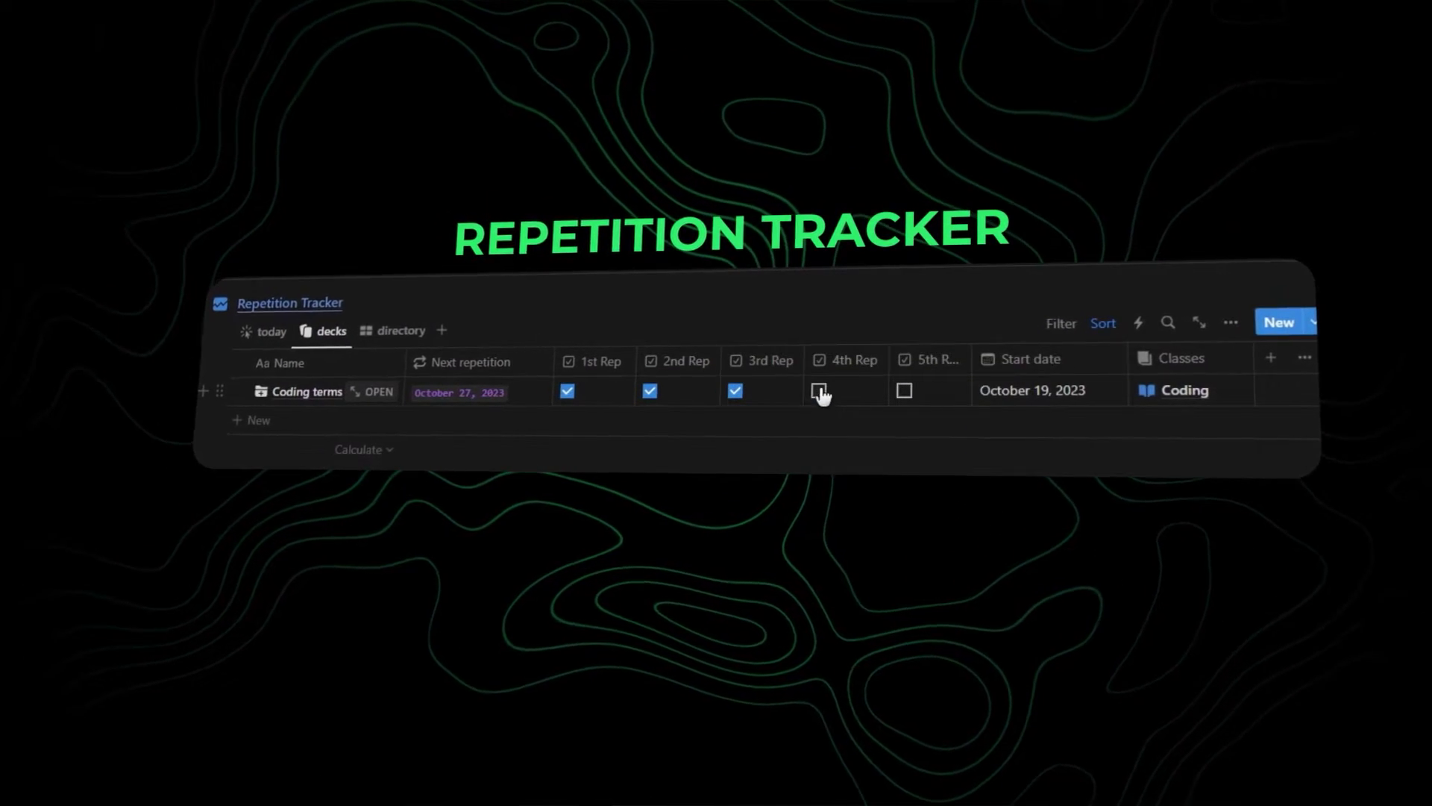
left_click(820, 390)
left_click(904, 390)
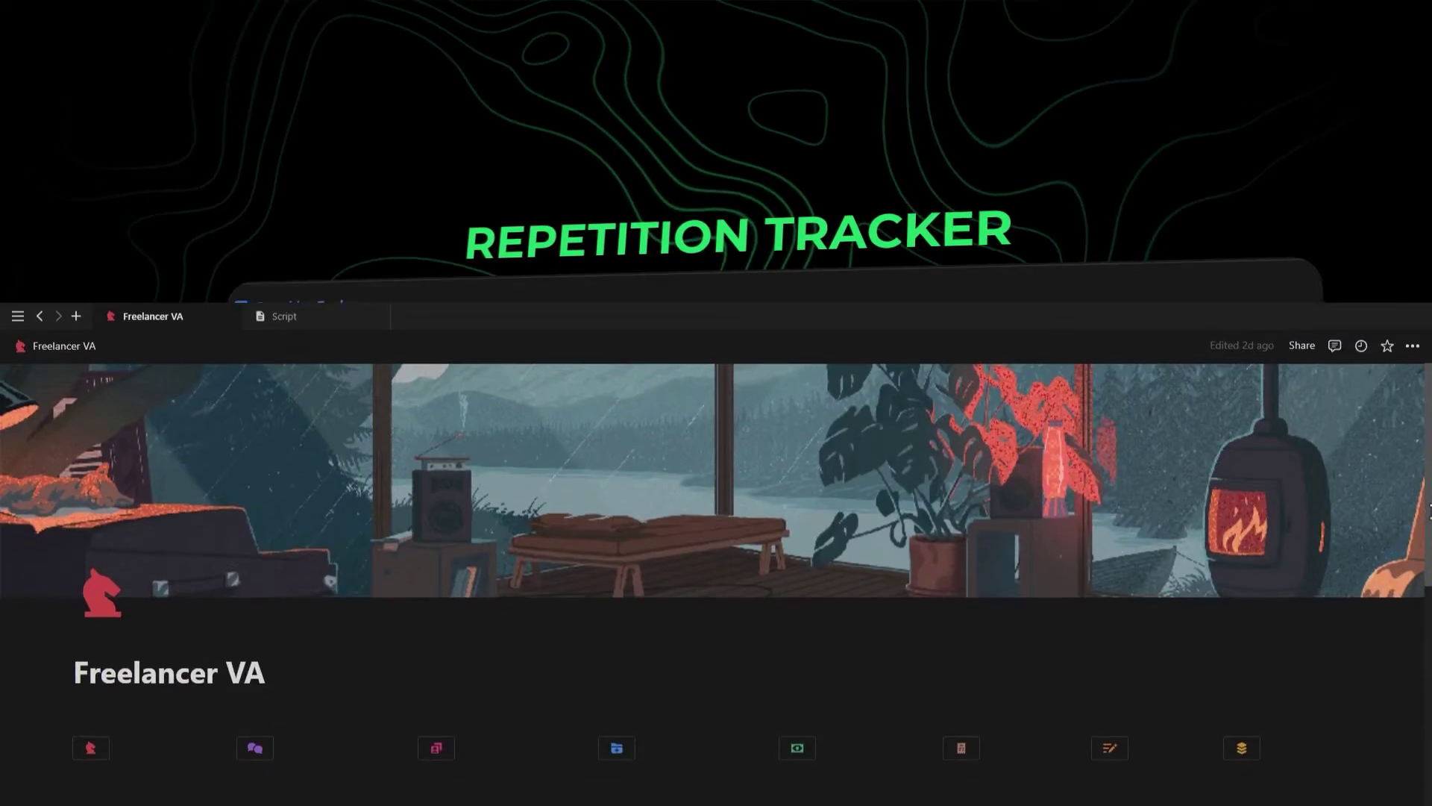
scroll(573, 330, "down", 7)
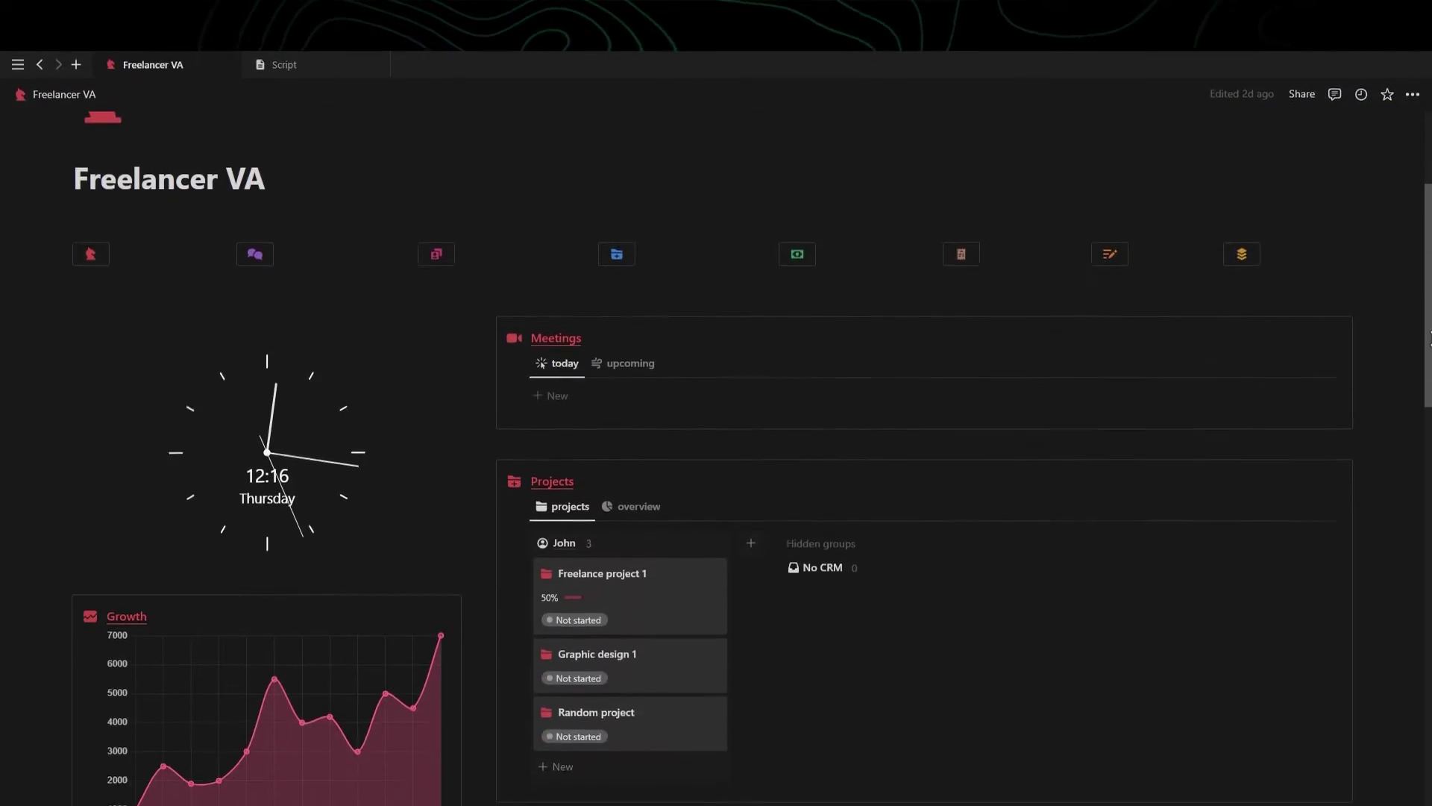
Step: Set Freelance project 1's status to In progress and switch the Projects board to overview
left_click(574, 331)
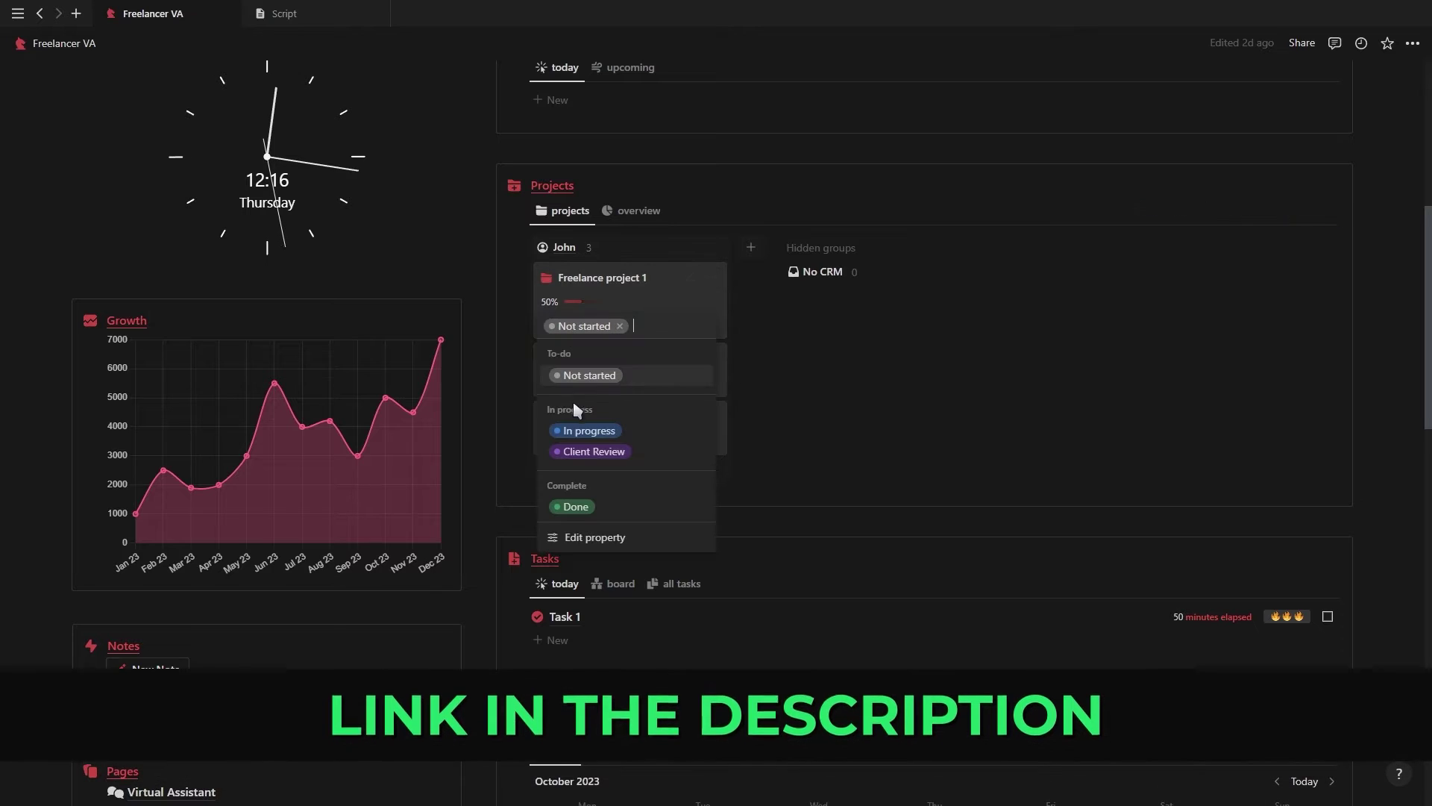
left_click(585, 426)
left_click(628, 212)
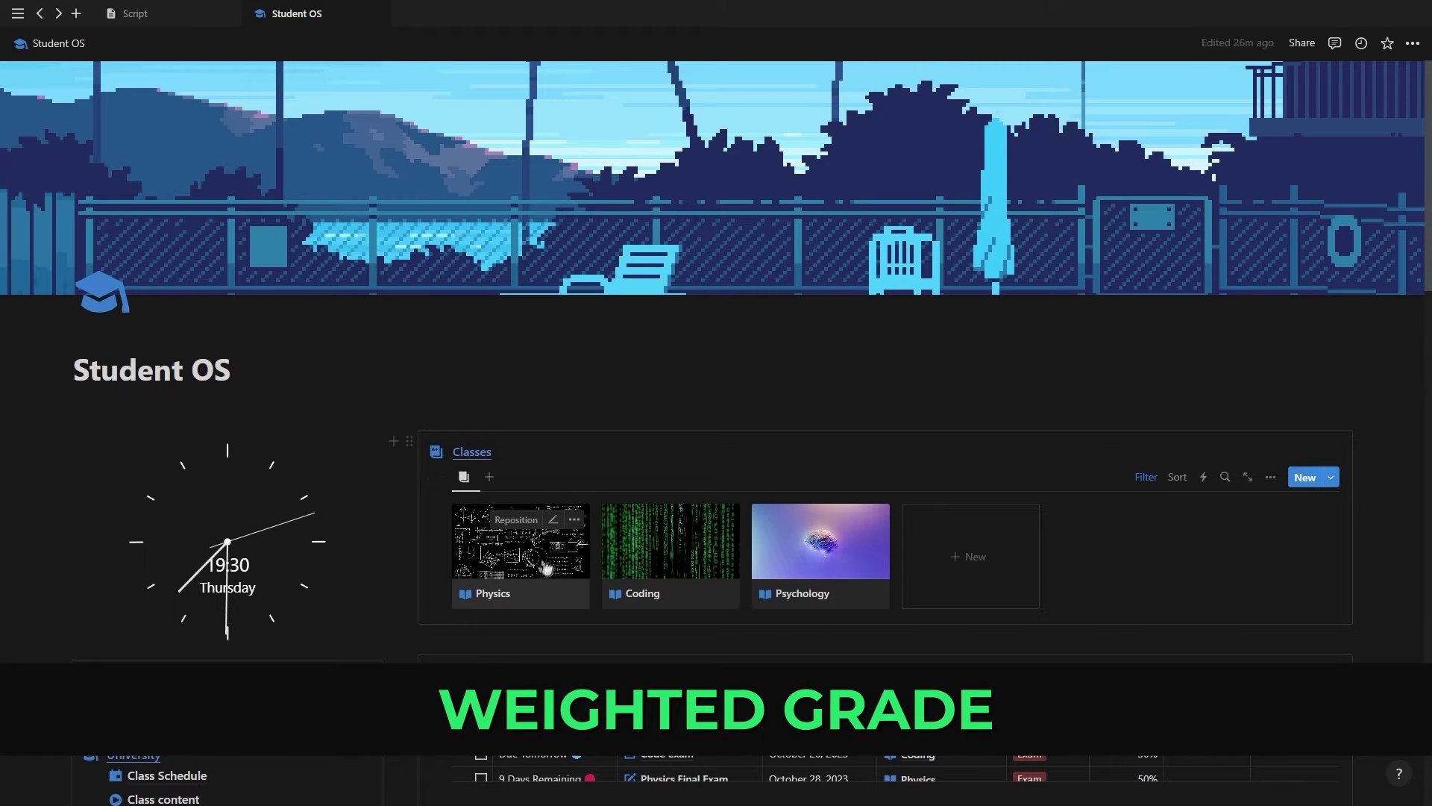
Step: Enter a grade of 75 for Code exam in the Coding page's Assessments table
left_click(661, 567)
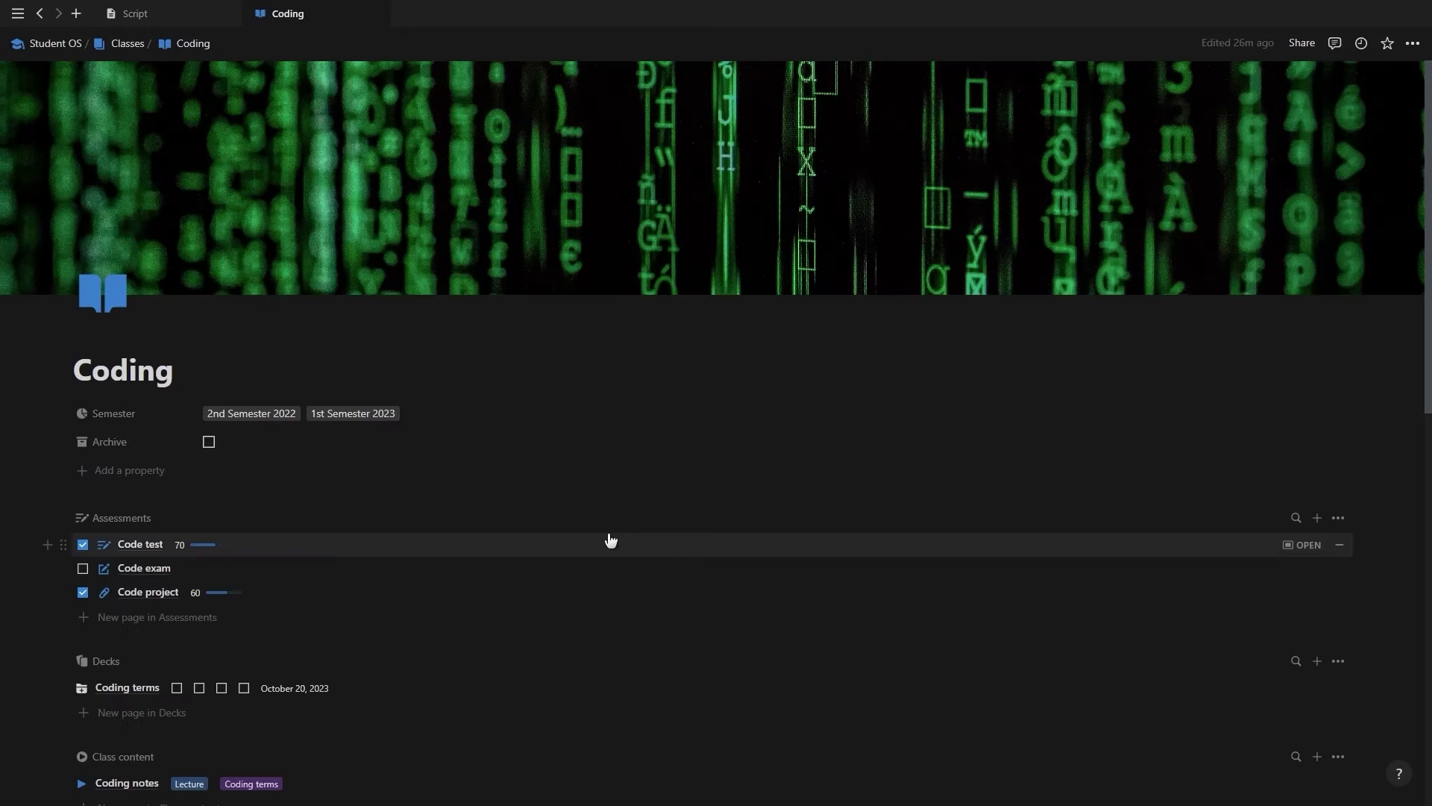
scroll(608, 533, "down", 3)
scroll(608, 533, "down", 5)
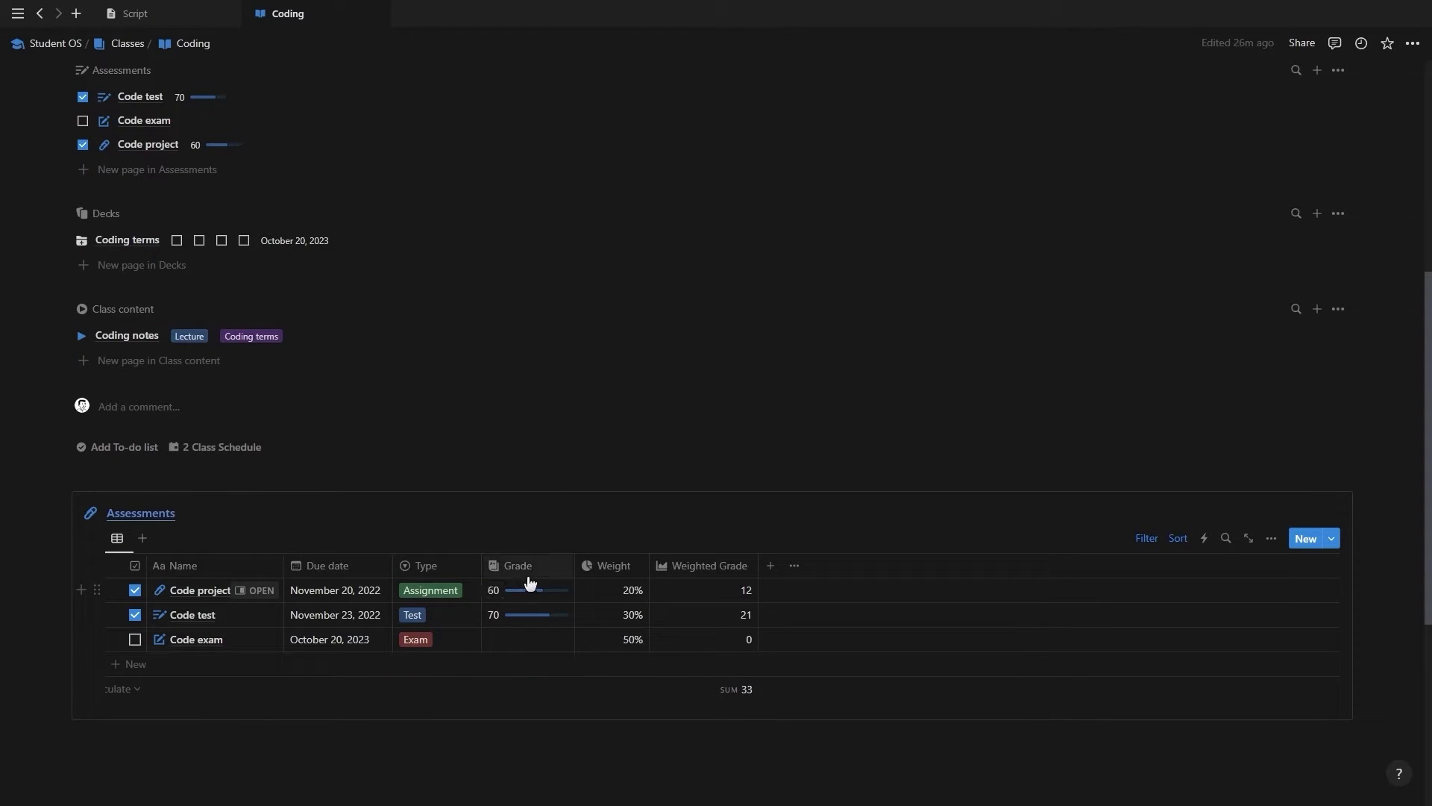
left_click(524, 639)
type("75")
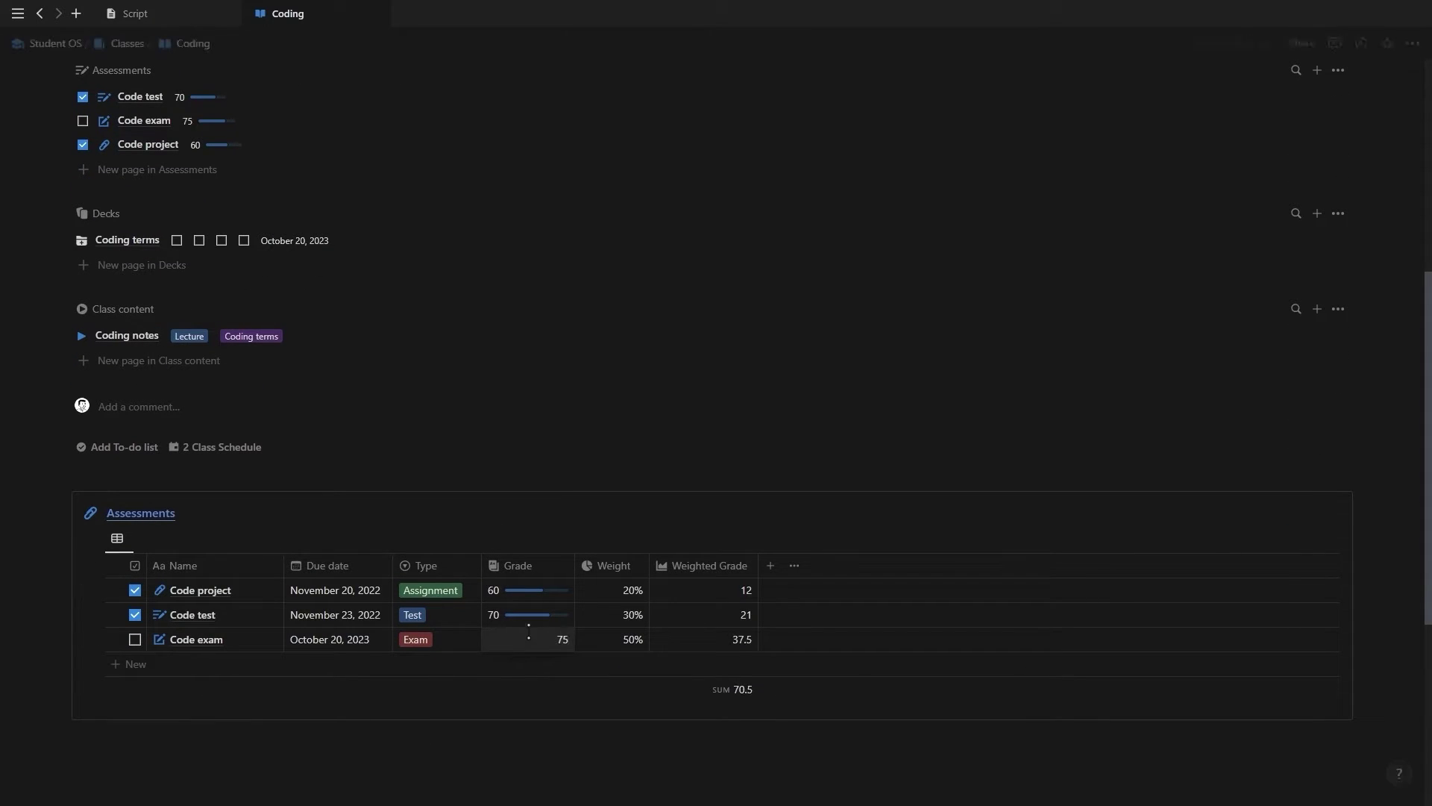
key("Return")
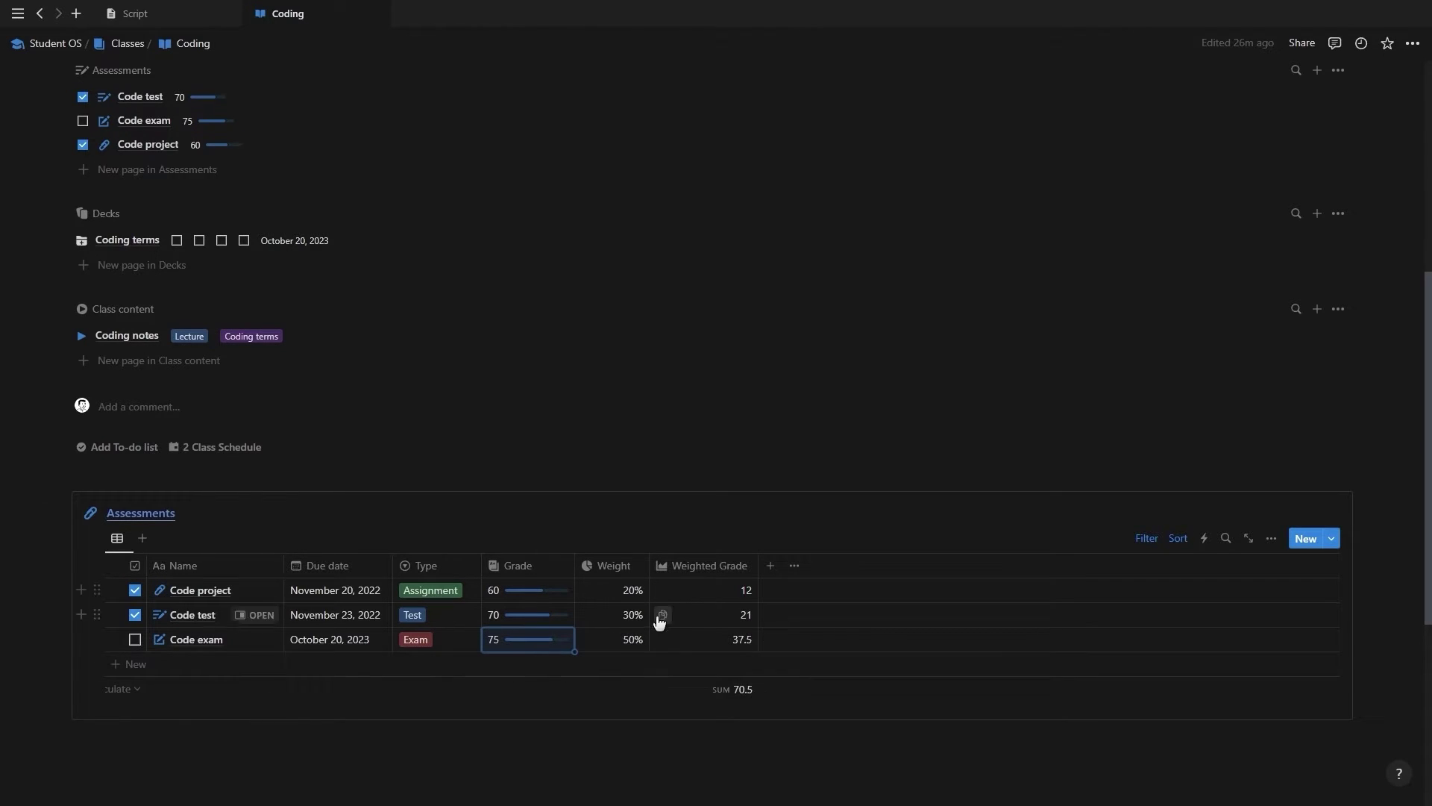
scroll(659, 617, "up", 5)
Step: Add a Rollup property summing the Assessments' Weighted Grade, shown as a bar
left_click(132, 396)
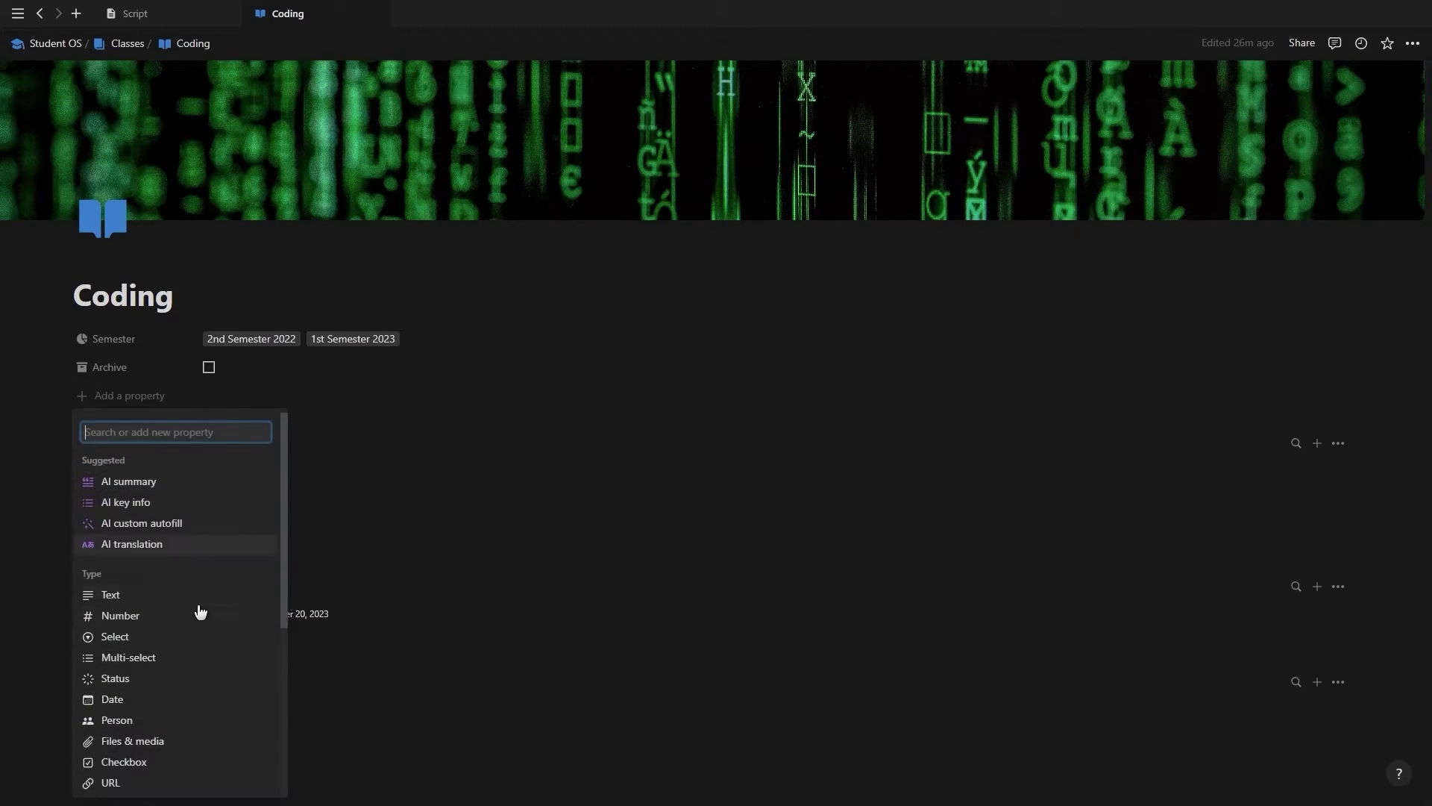
scroll(198, 612, "down", 3)
left_click(166, 665)
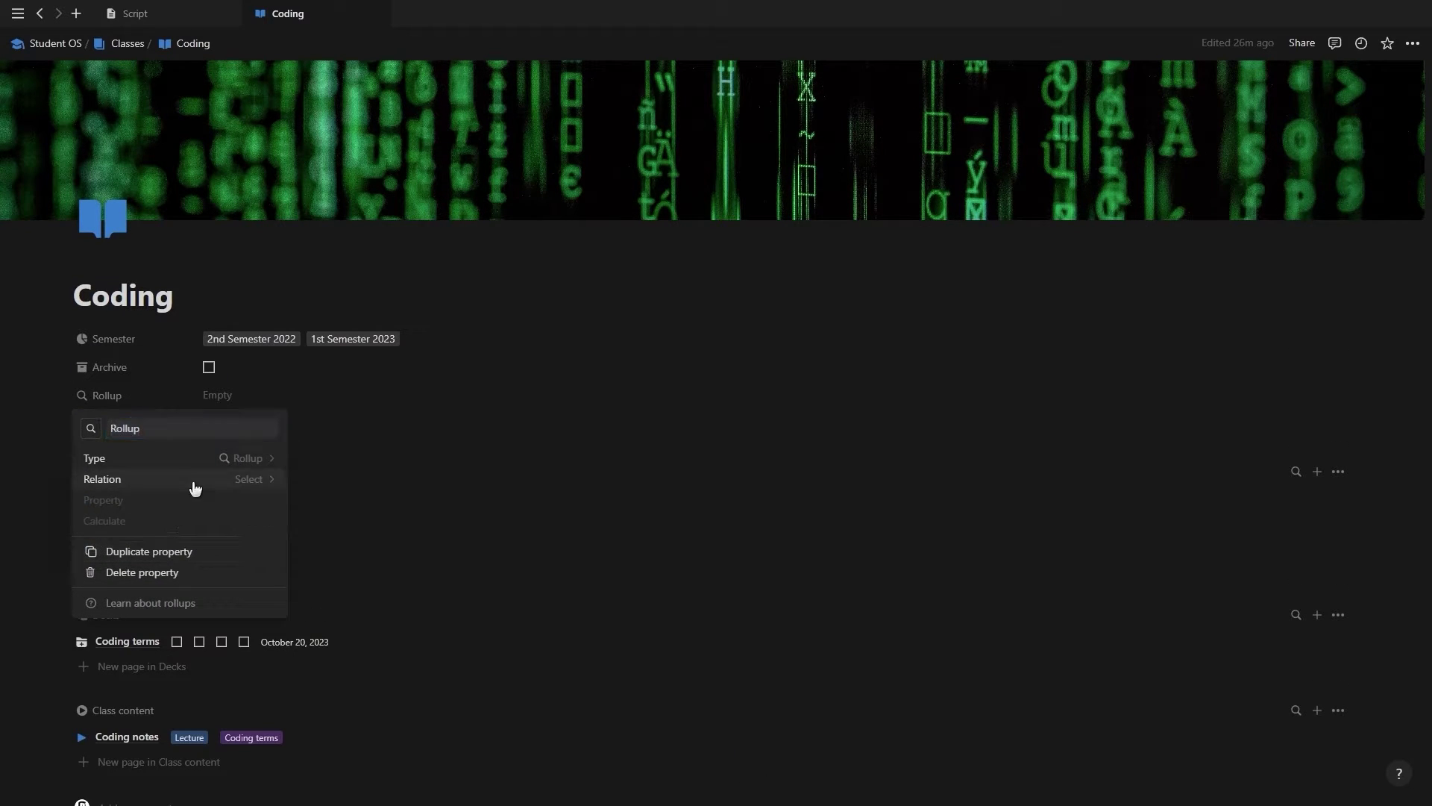
left_click(192, 481)
left_click(136, 548)
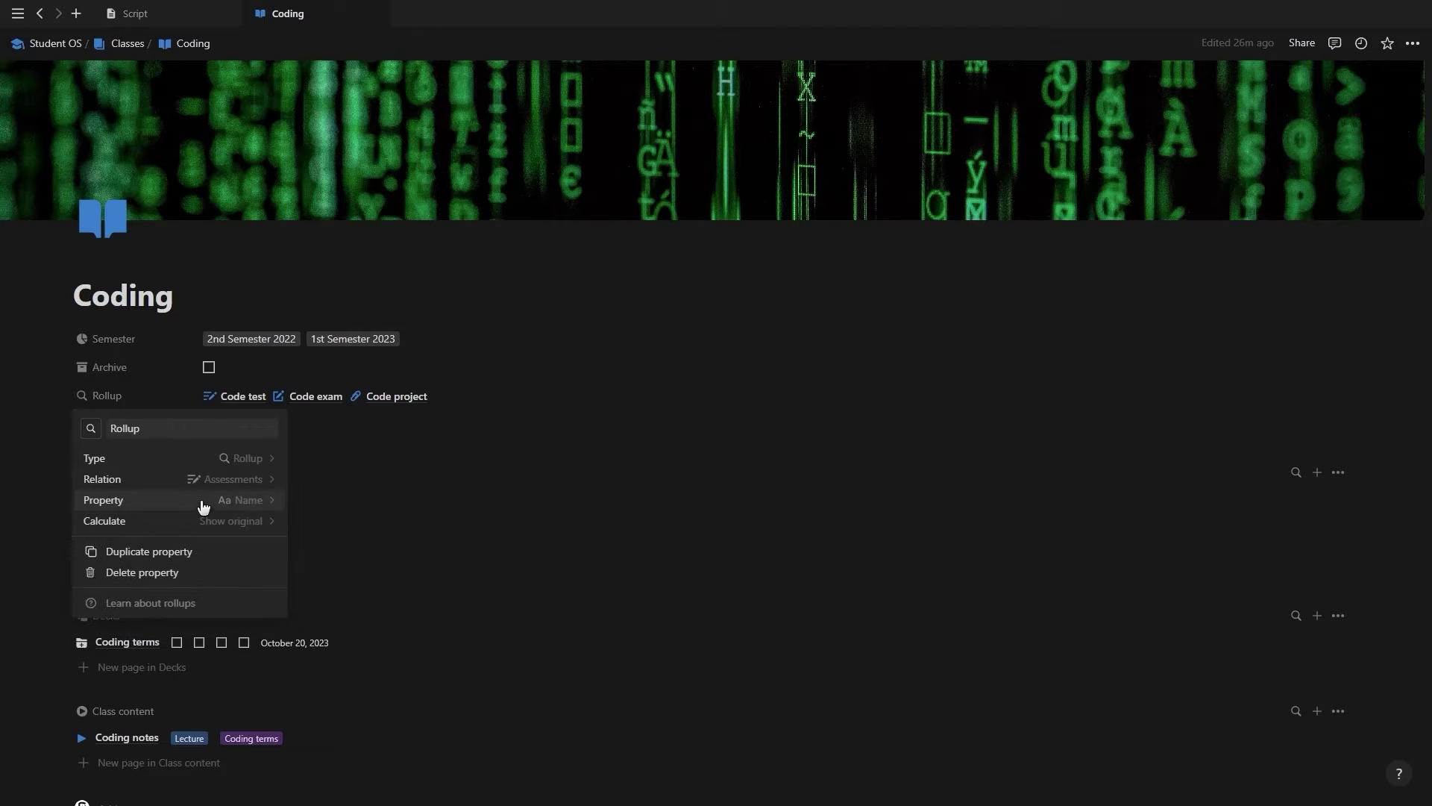
left_click(202, 501)
left_click(144, 729)
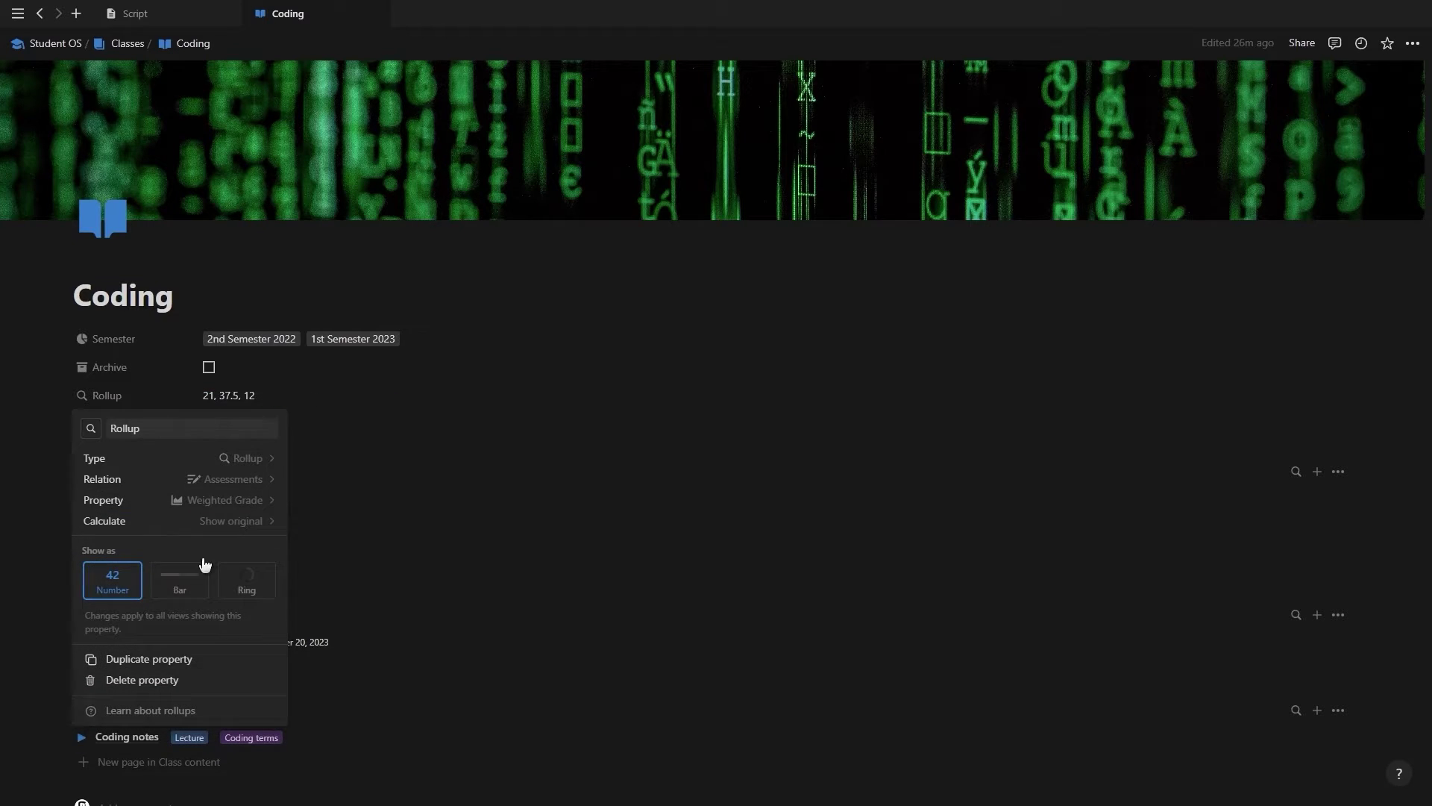
left_click(212, 519)
left_click(183, 390)
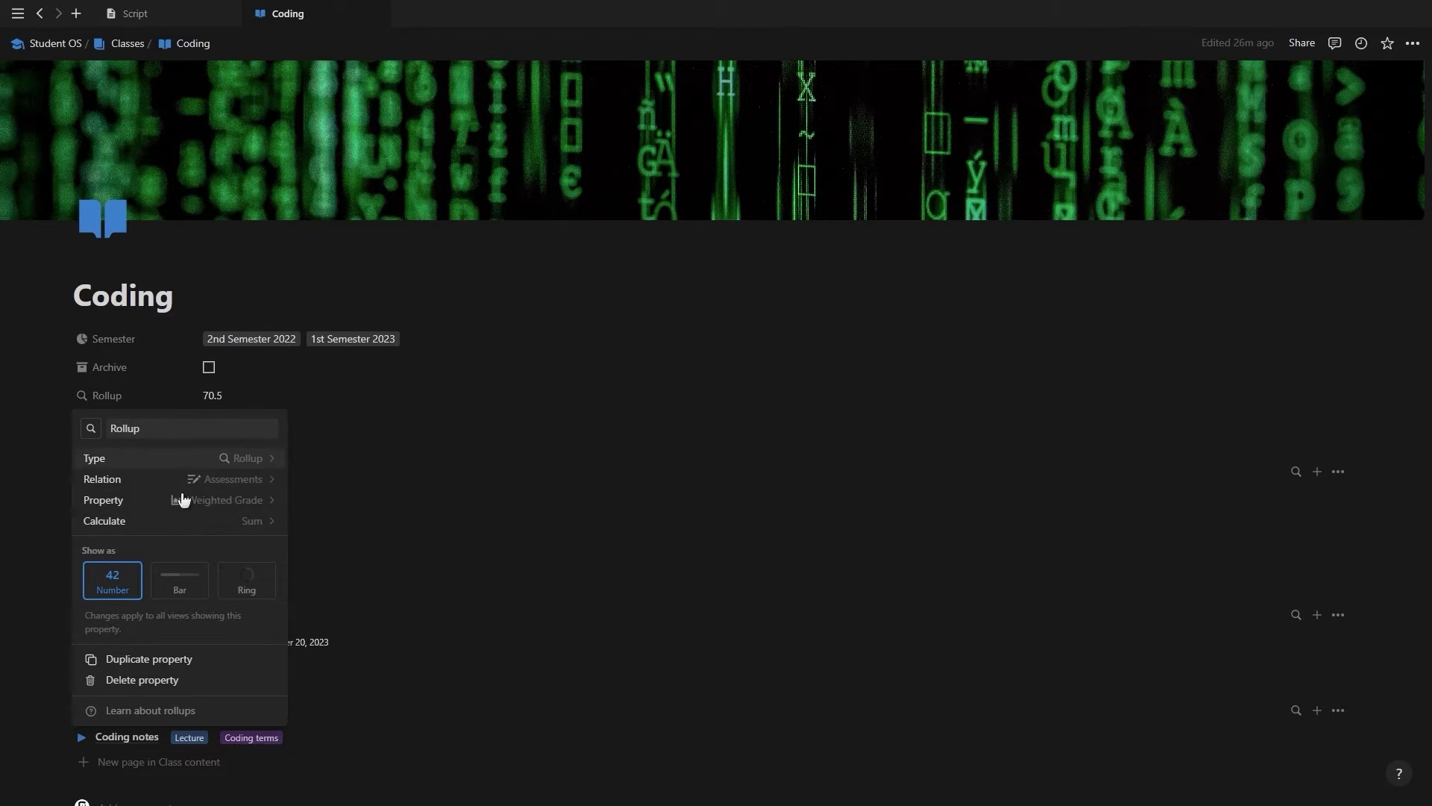
left_click(183, 581)
left_click(185, 396)
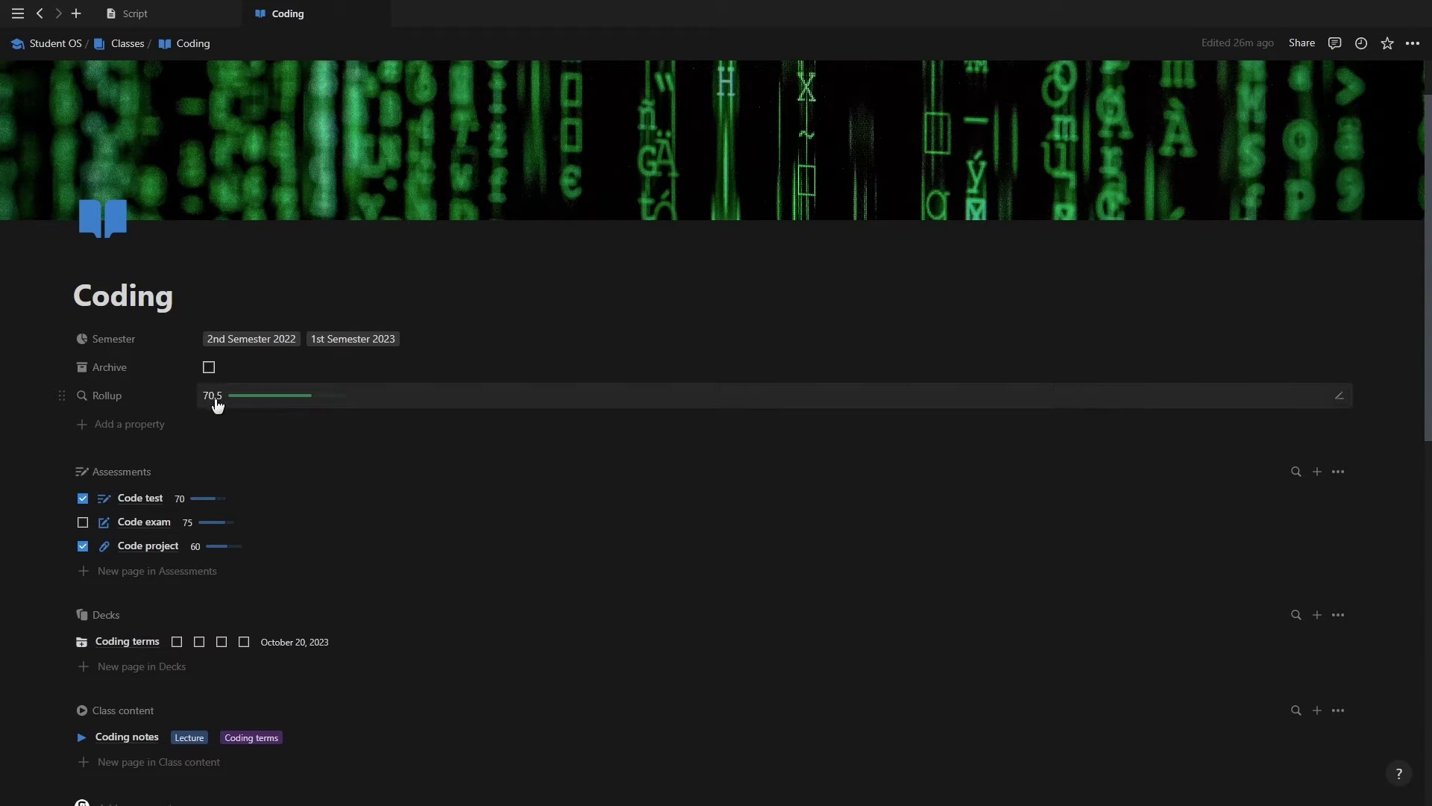
Step: Delete the Rollup property and confirm the deletion
left_click(166, 402)
left_click(179, 513)
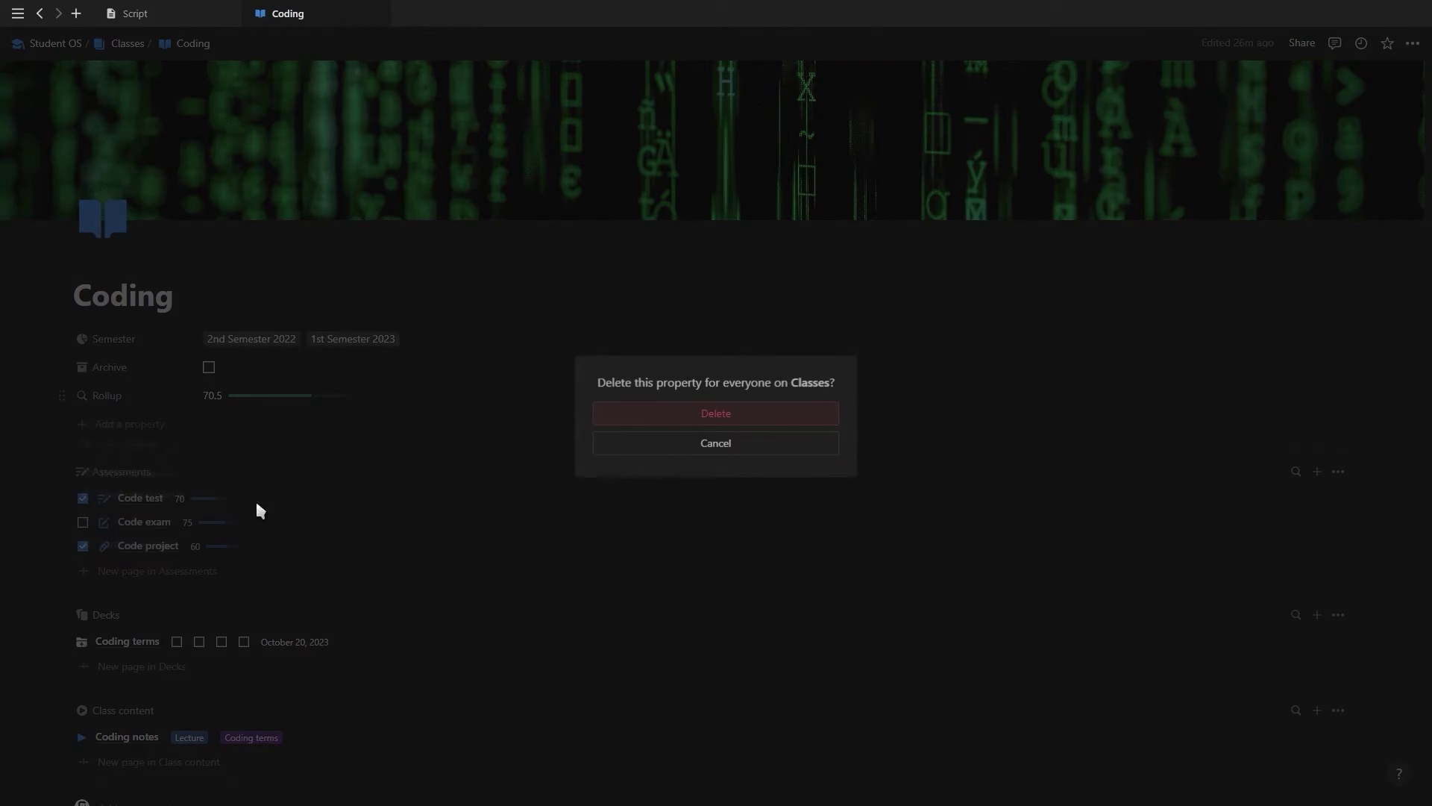
left_click(646, 422)
Step: Add a Formula property named 'Yearly Grade' with map(Assessments, current)
left_click(167, 398)
scroll(224, 560, "down", 5)
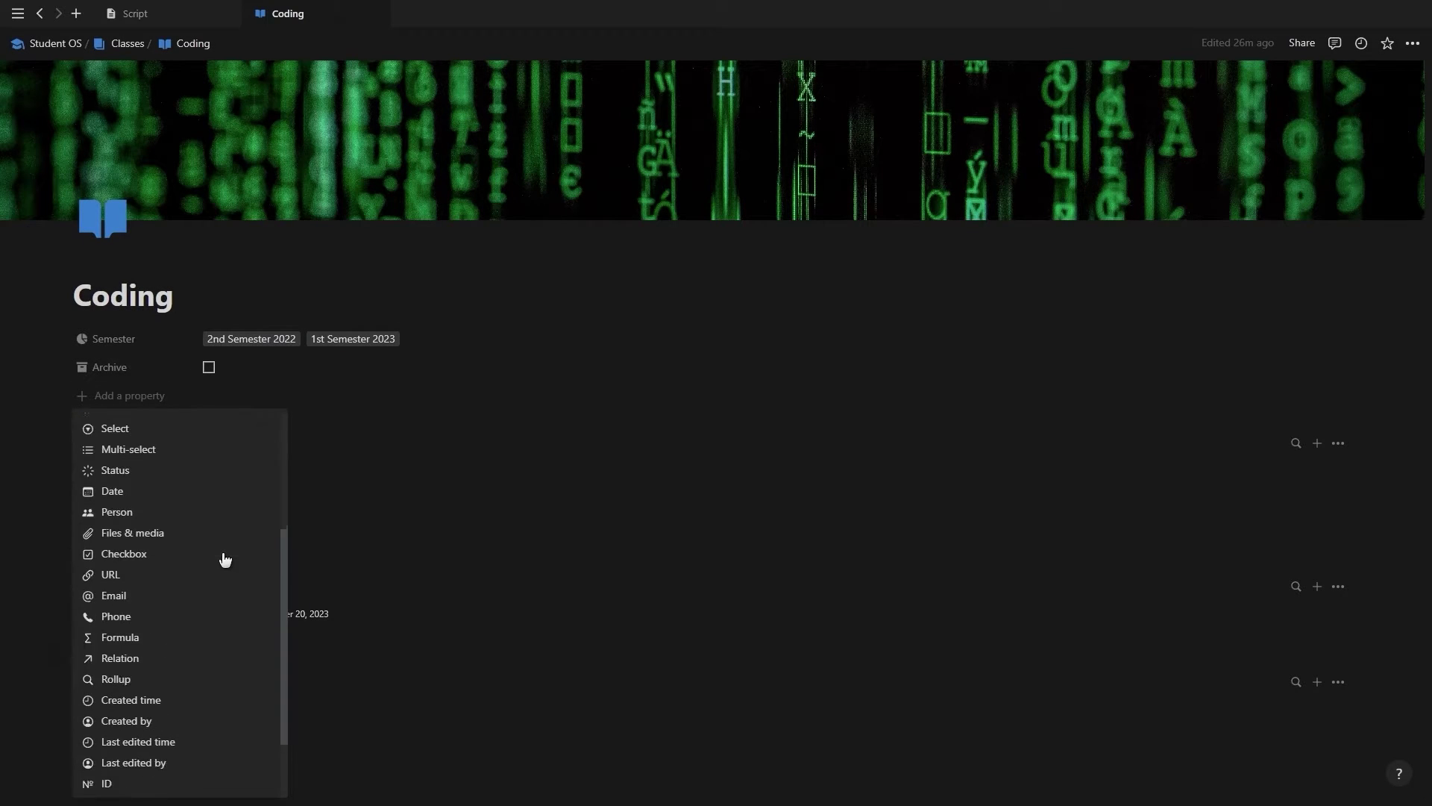
left_click(171, 632)
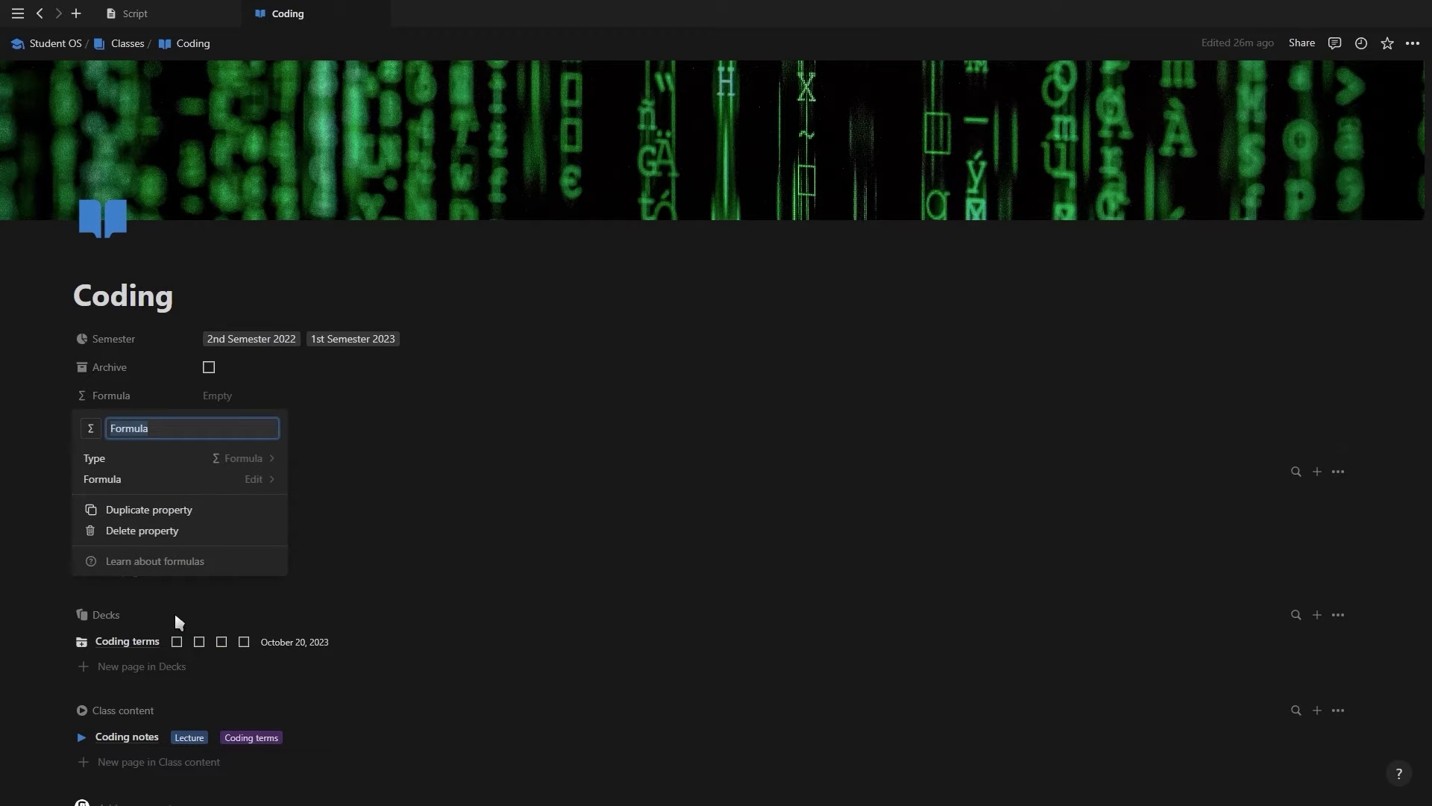
type("Yearly Grade")
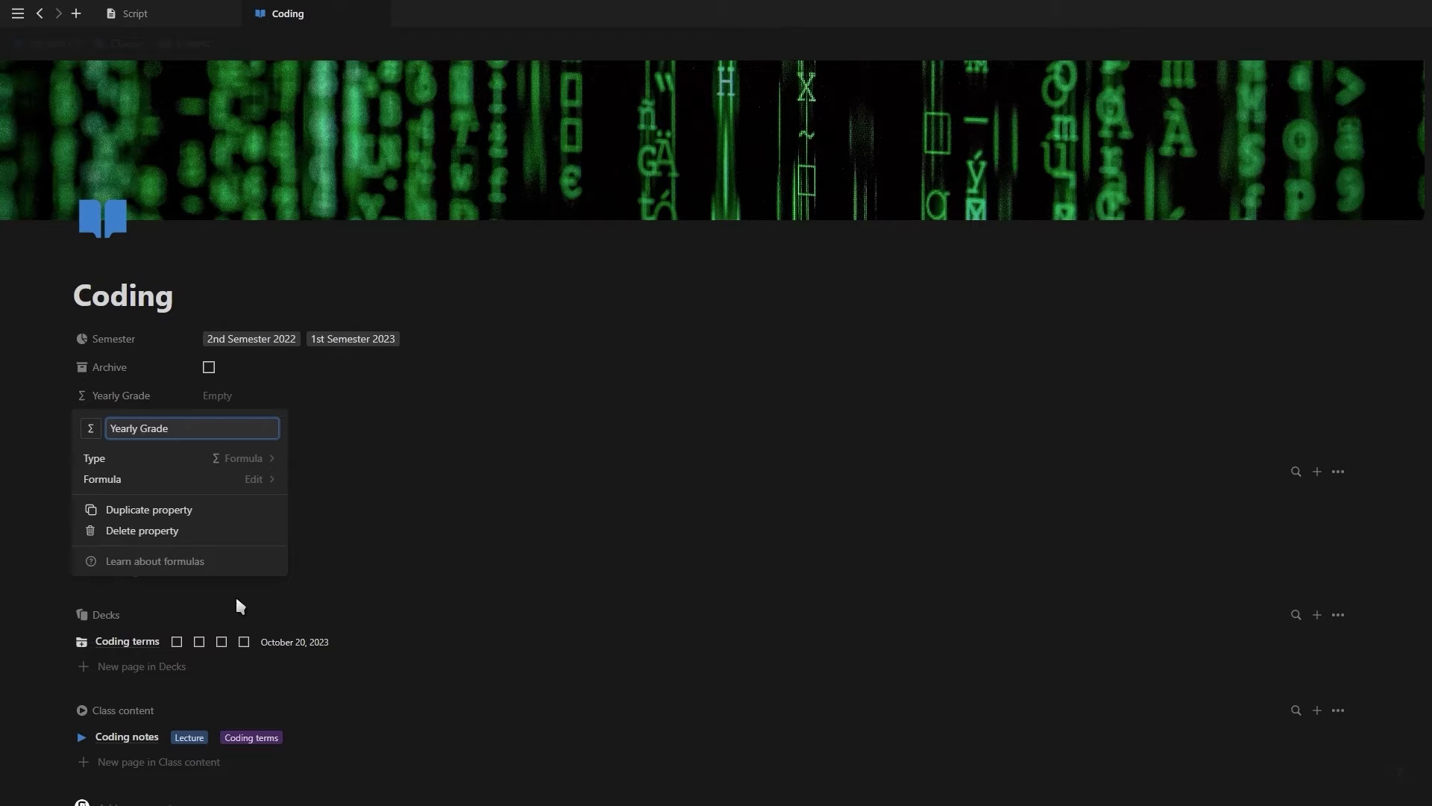
left_click(247, 483)
type("map")
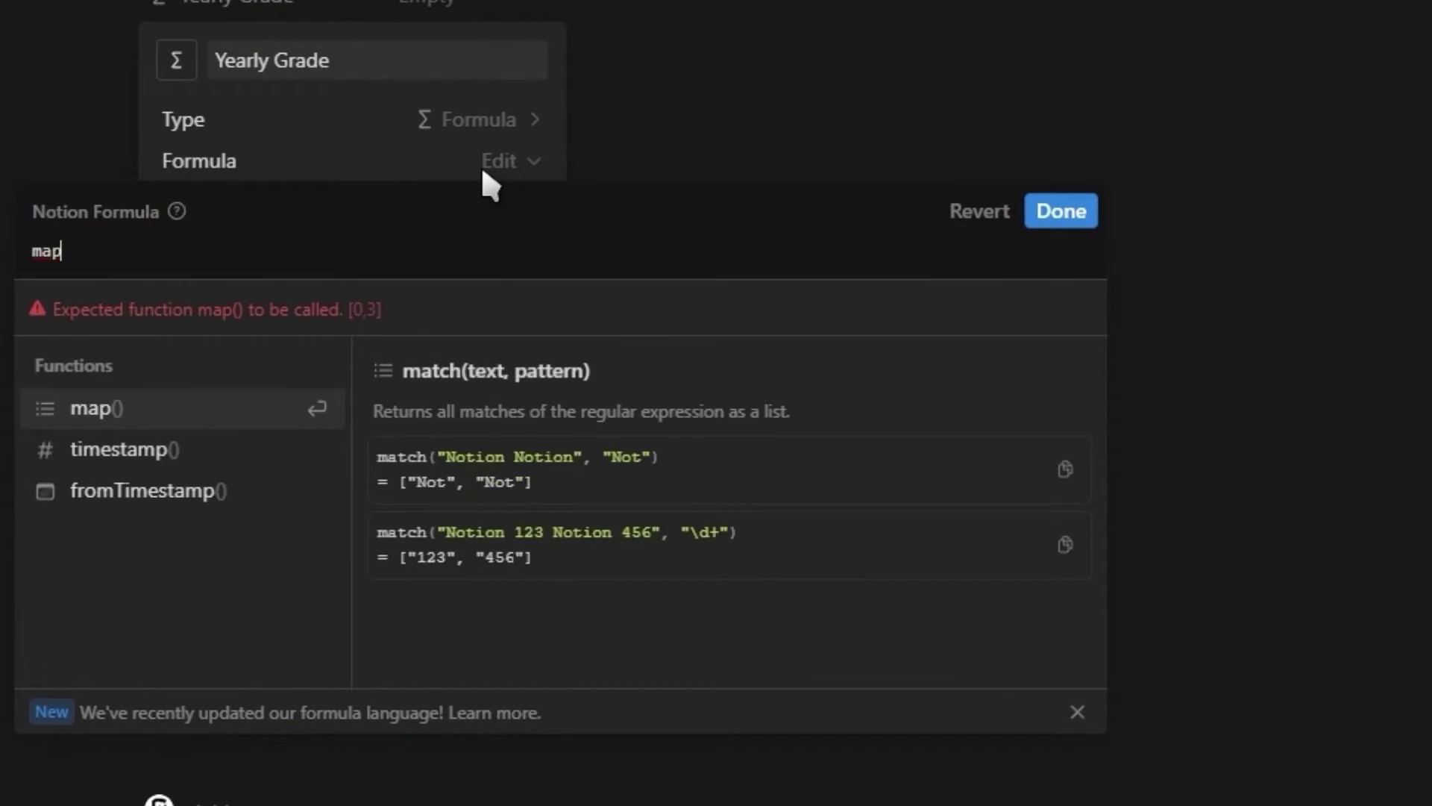
key("Return")
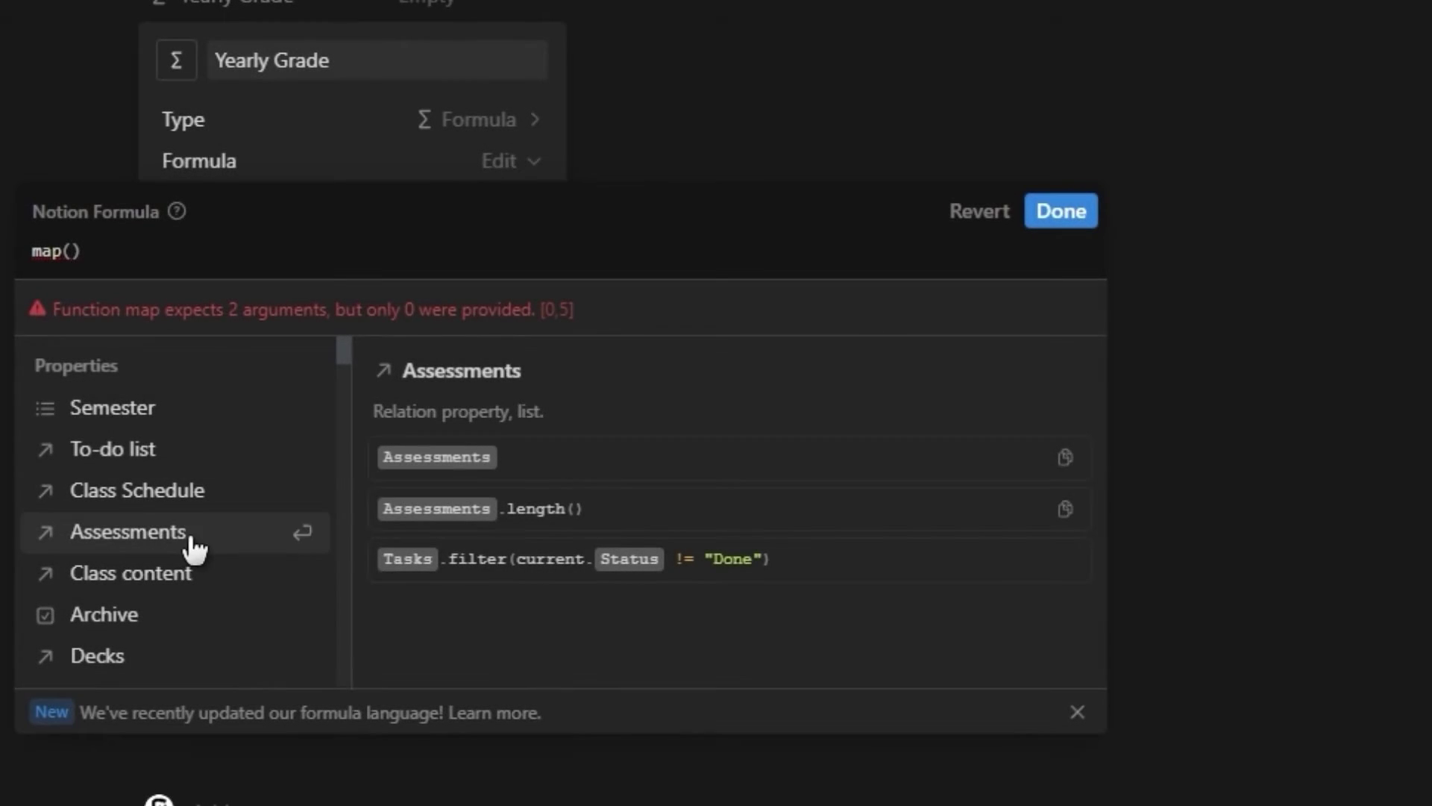
left_click(186, 538)
type(",")
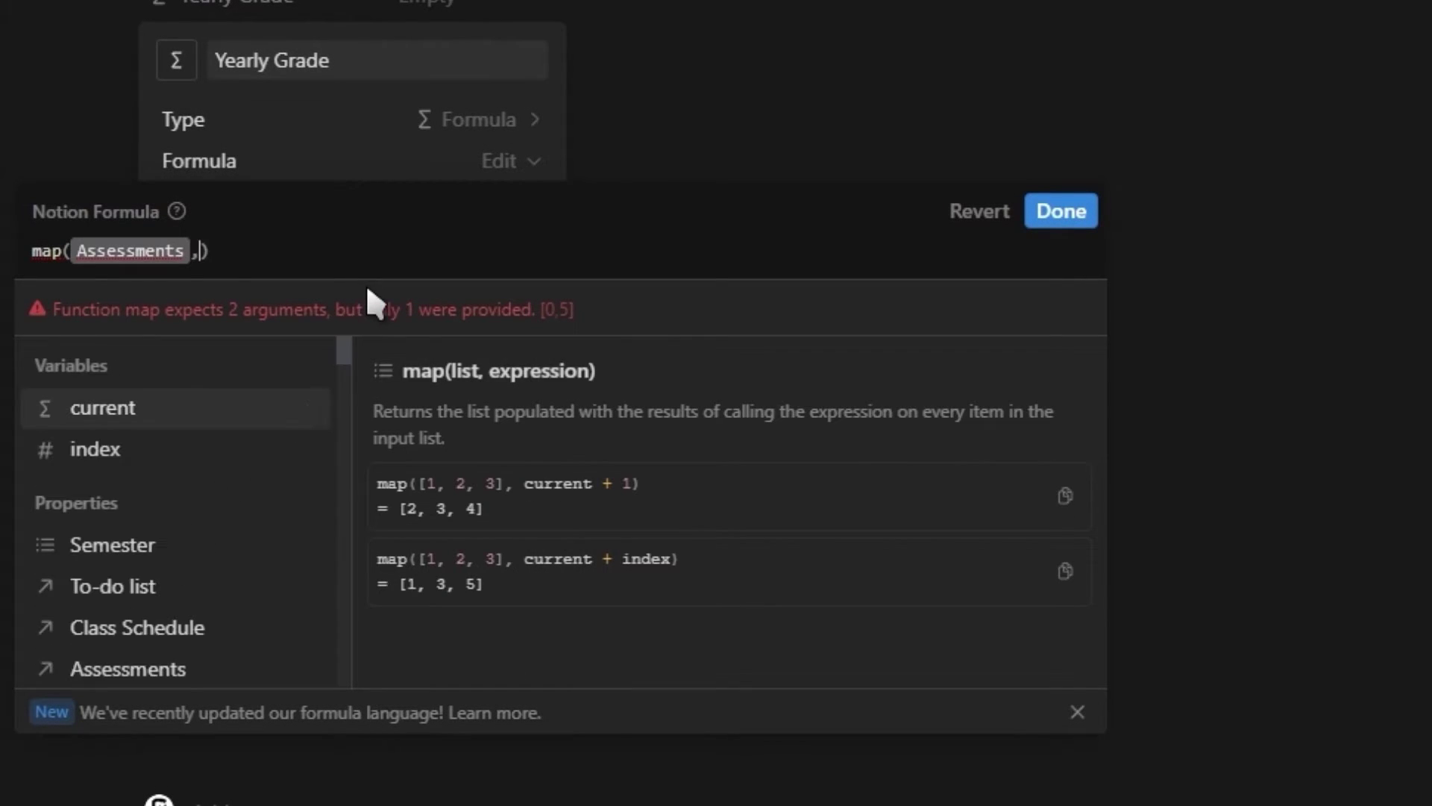
left_click(298, 407)
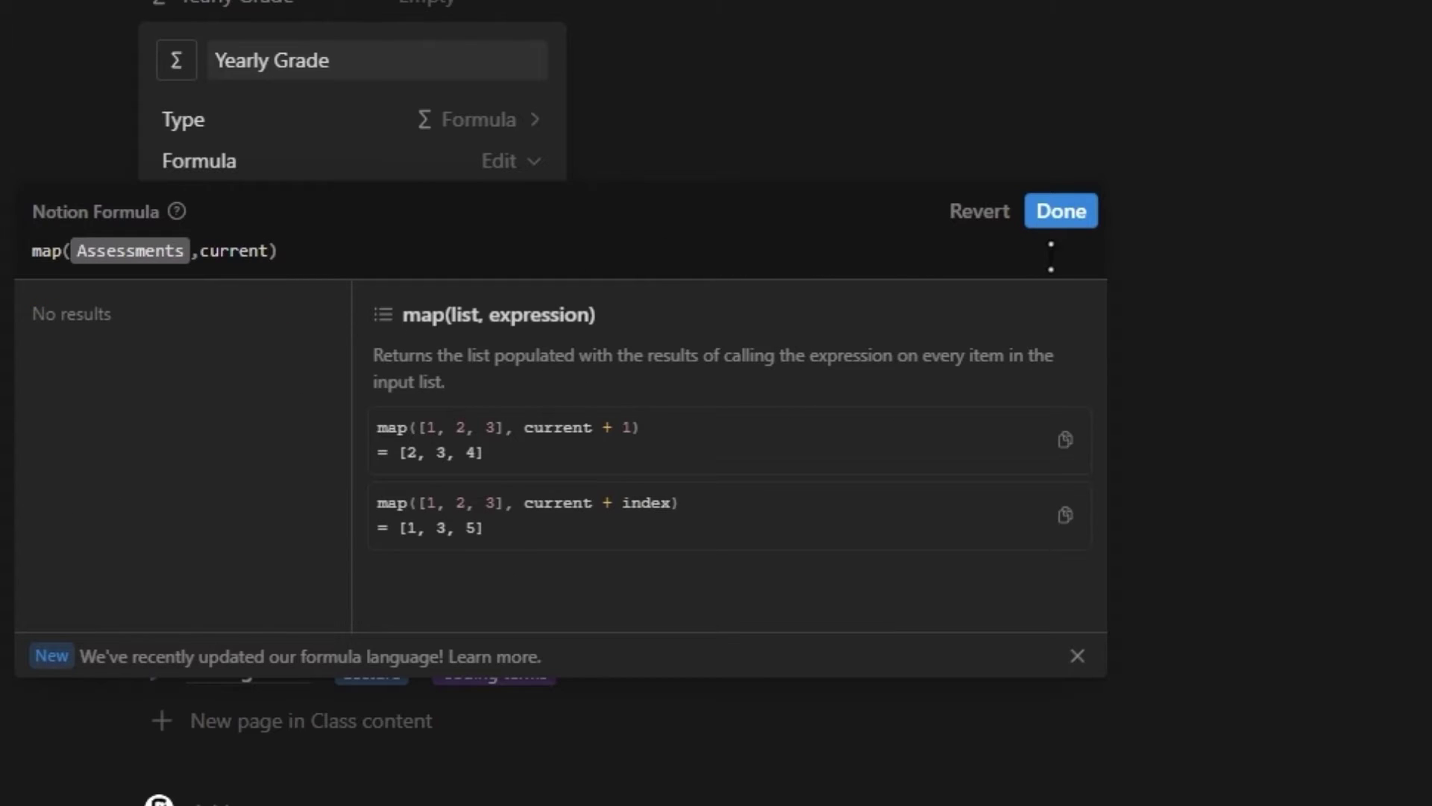
left_click(1059, 217)
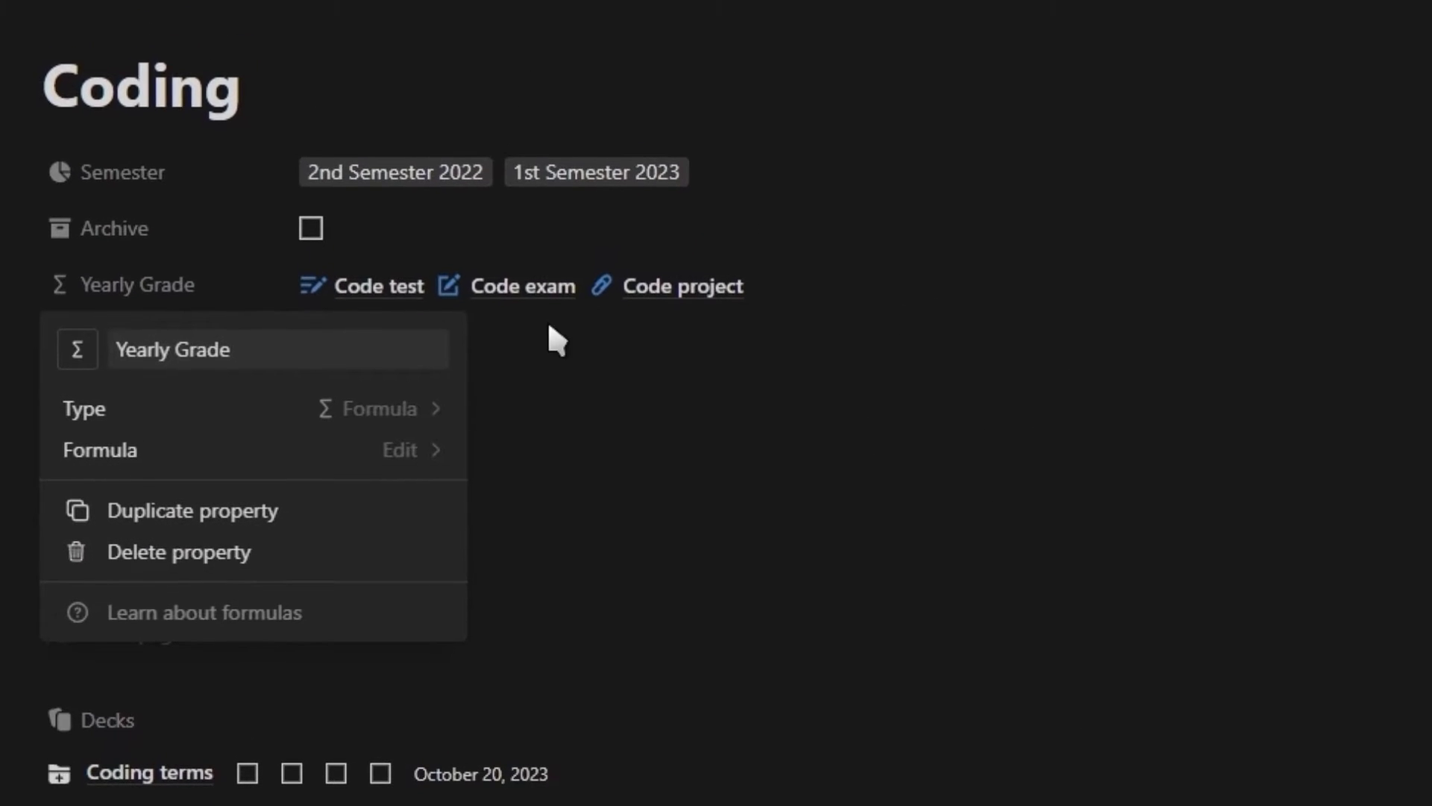
left_click(550, 327)
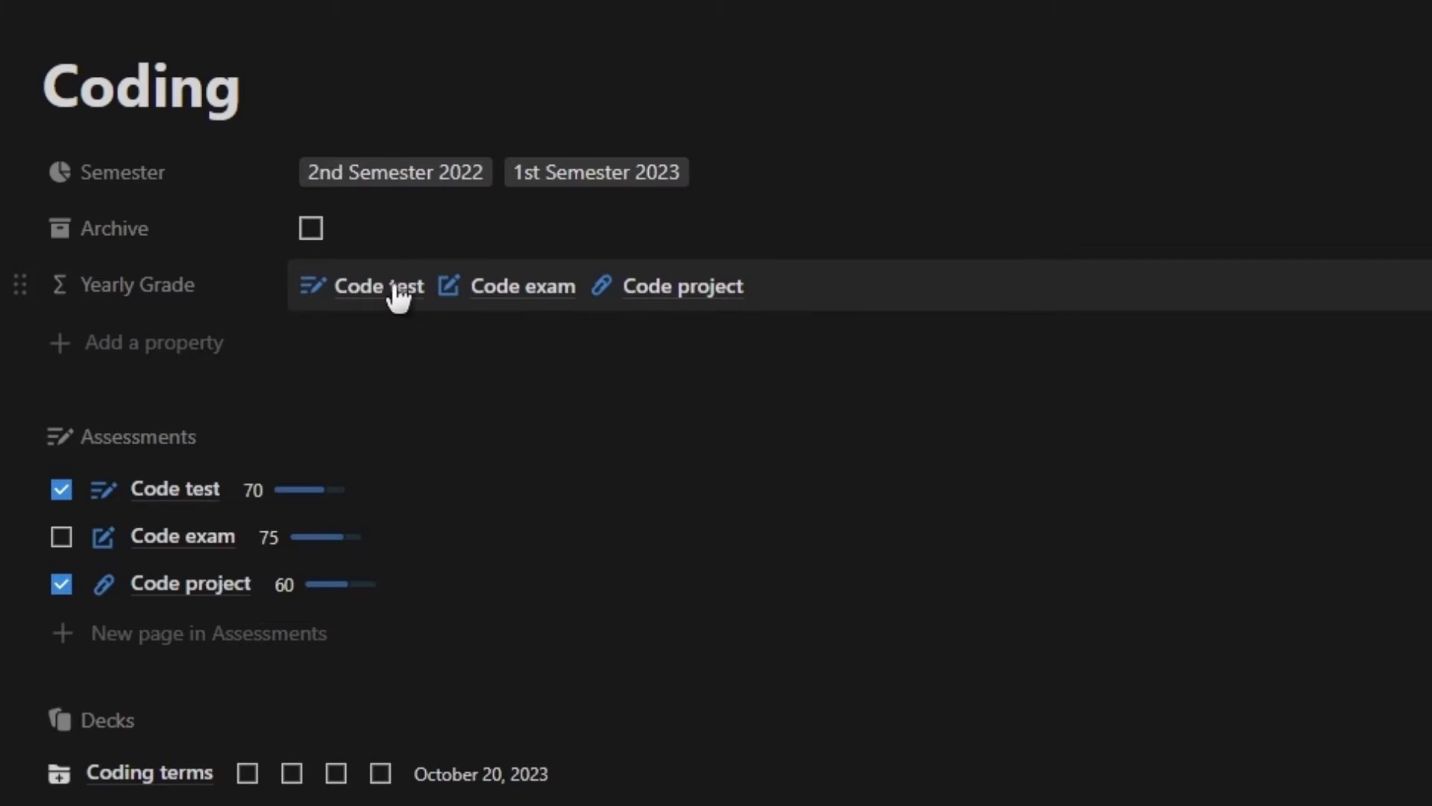
Step: Change the map expression to current.Weighted Grade, listing 21, 37.5, 12
left_click(824, 304)
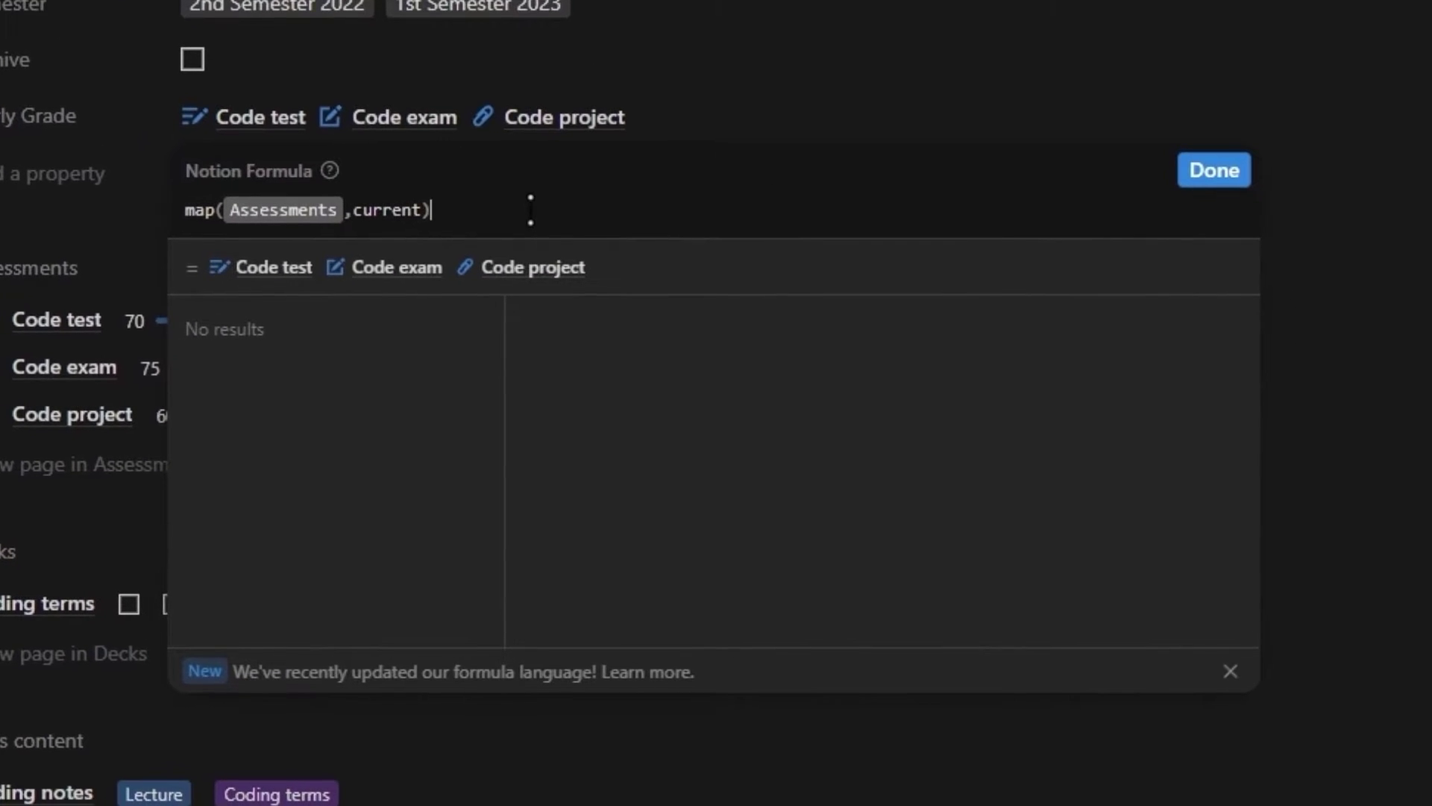
key("Left")
type(".")
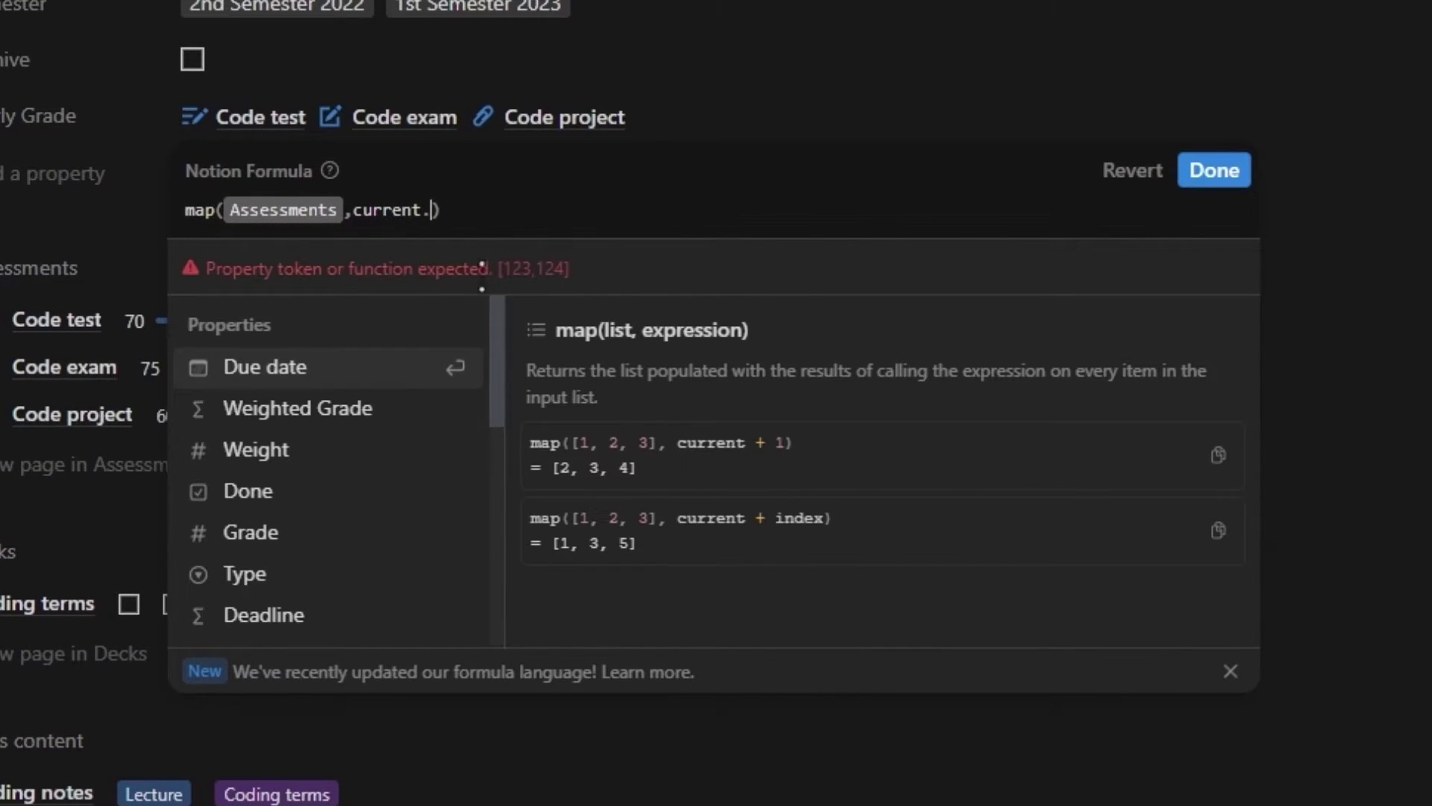
left_click(334, 410)
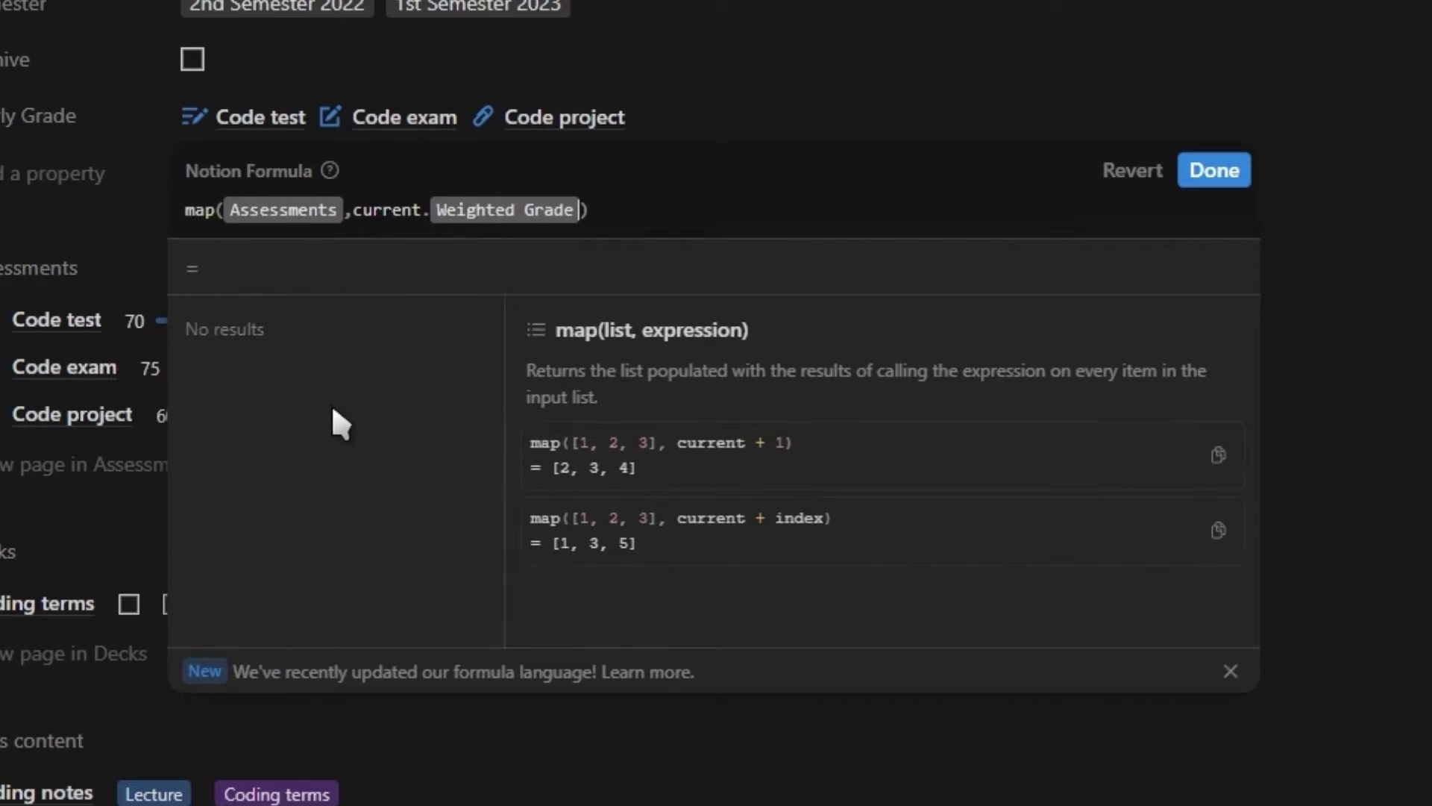
left_click(1215, 170)
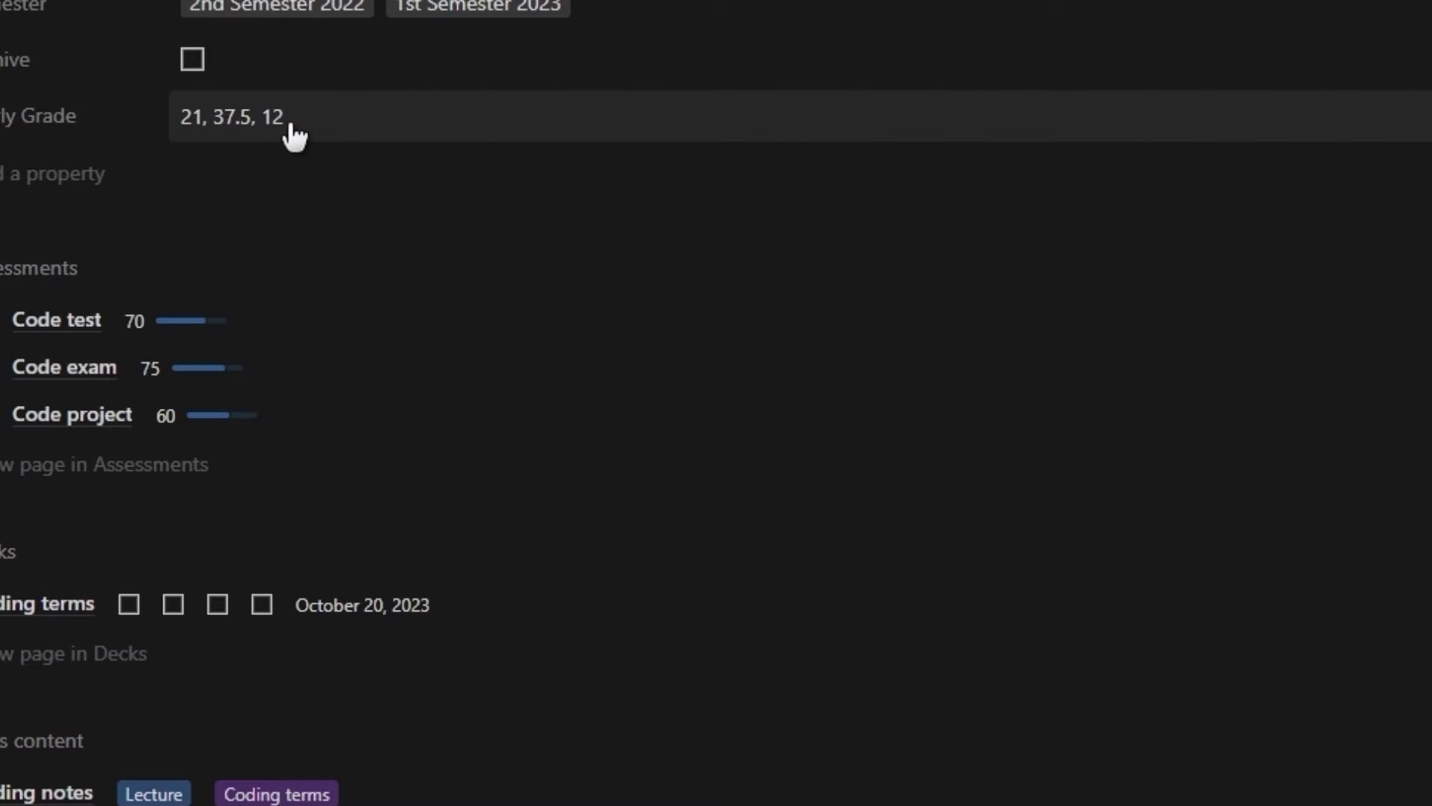
Step: Extend the Yearly Grade formula to sum and round the weighted grades, then divide by 100
left_click(389, 139)
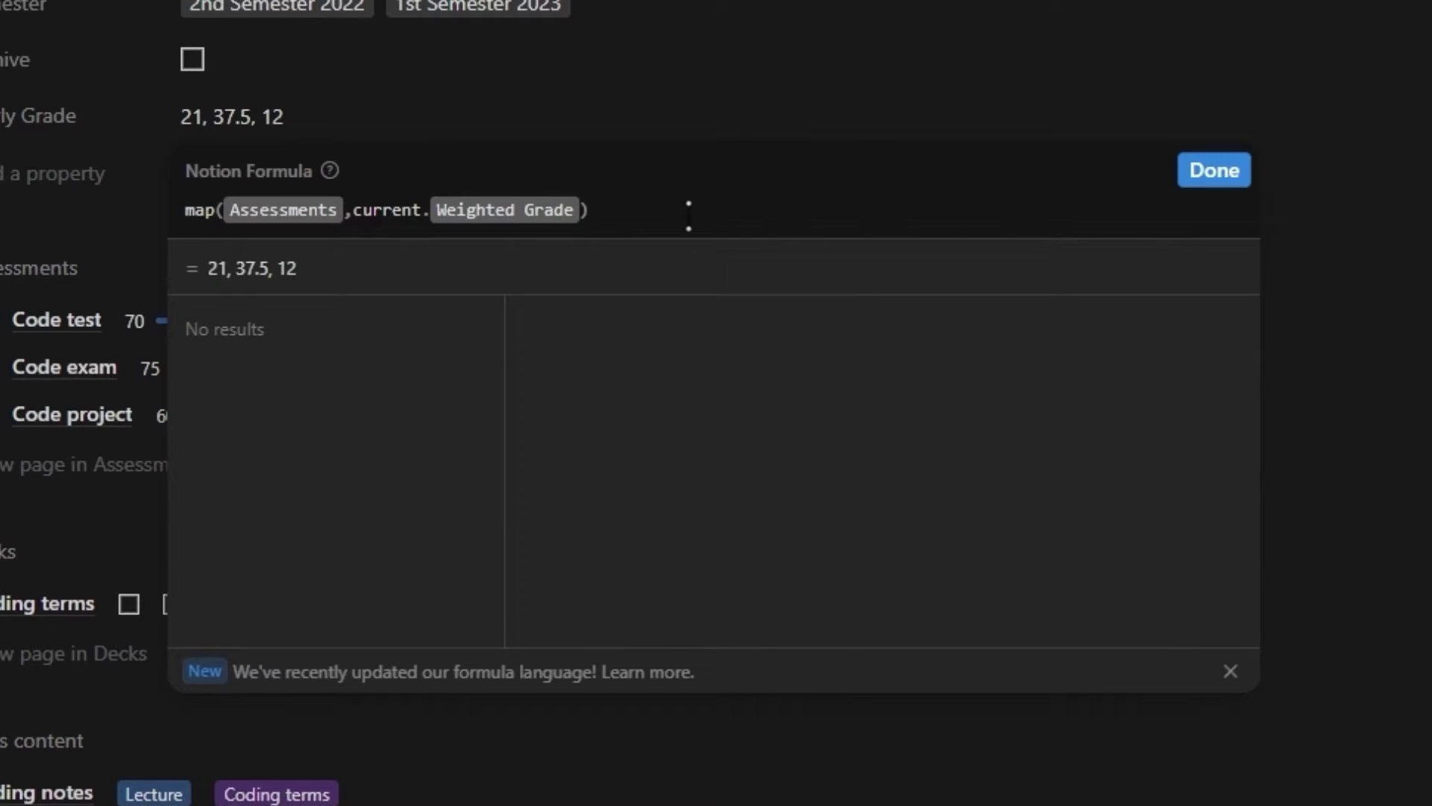
type(".su")
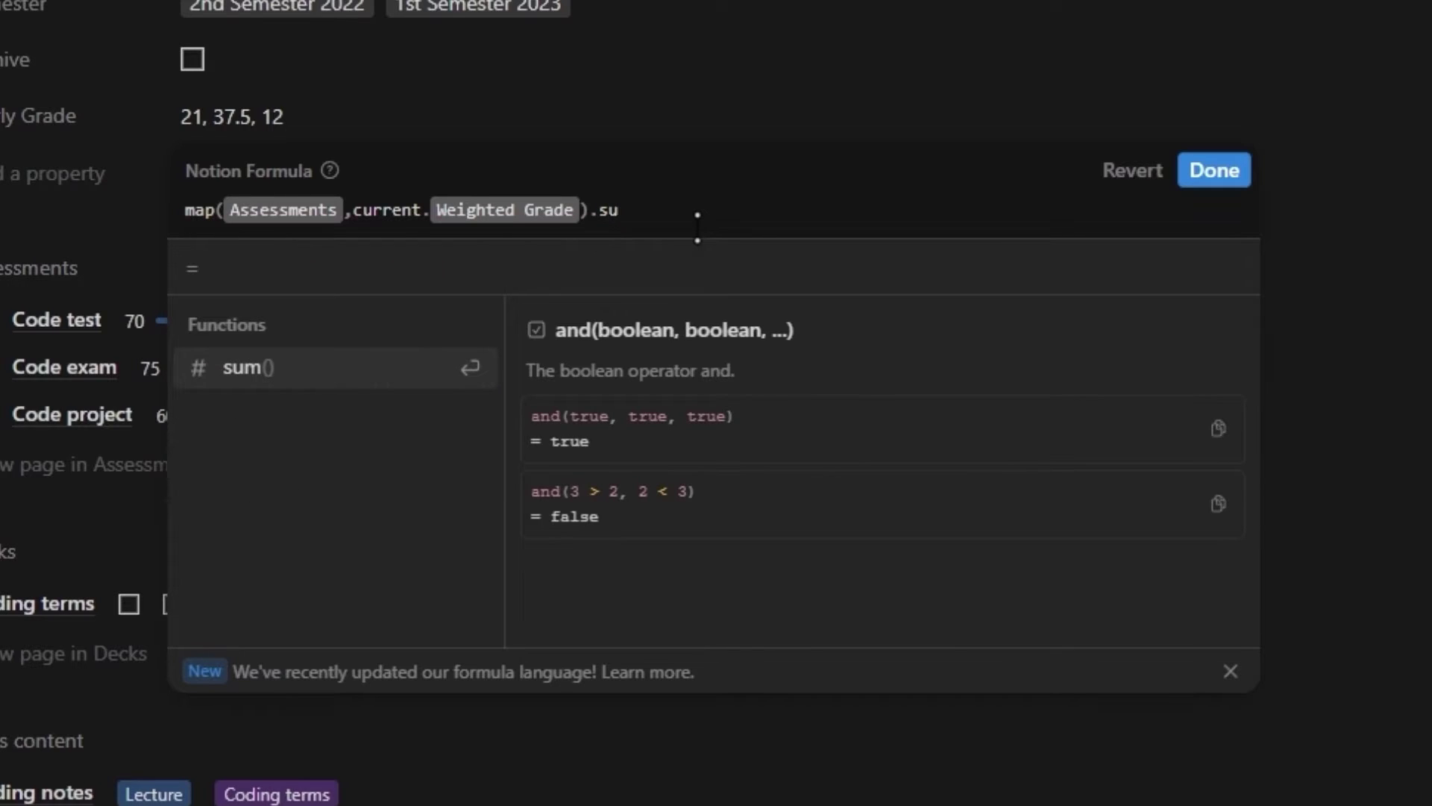
left_click(411, 376)
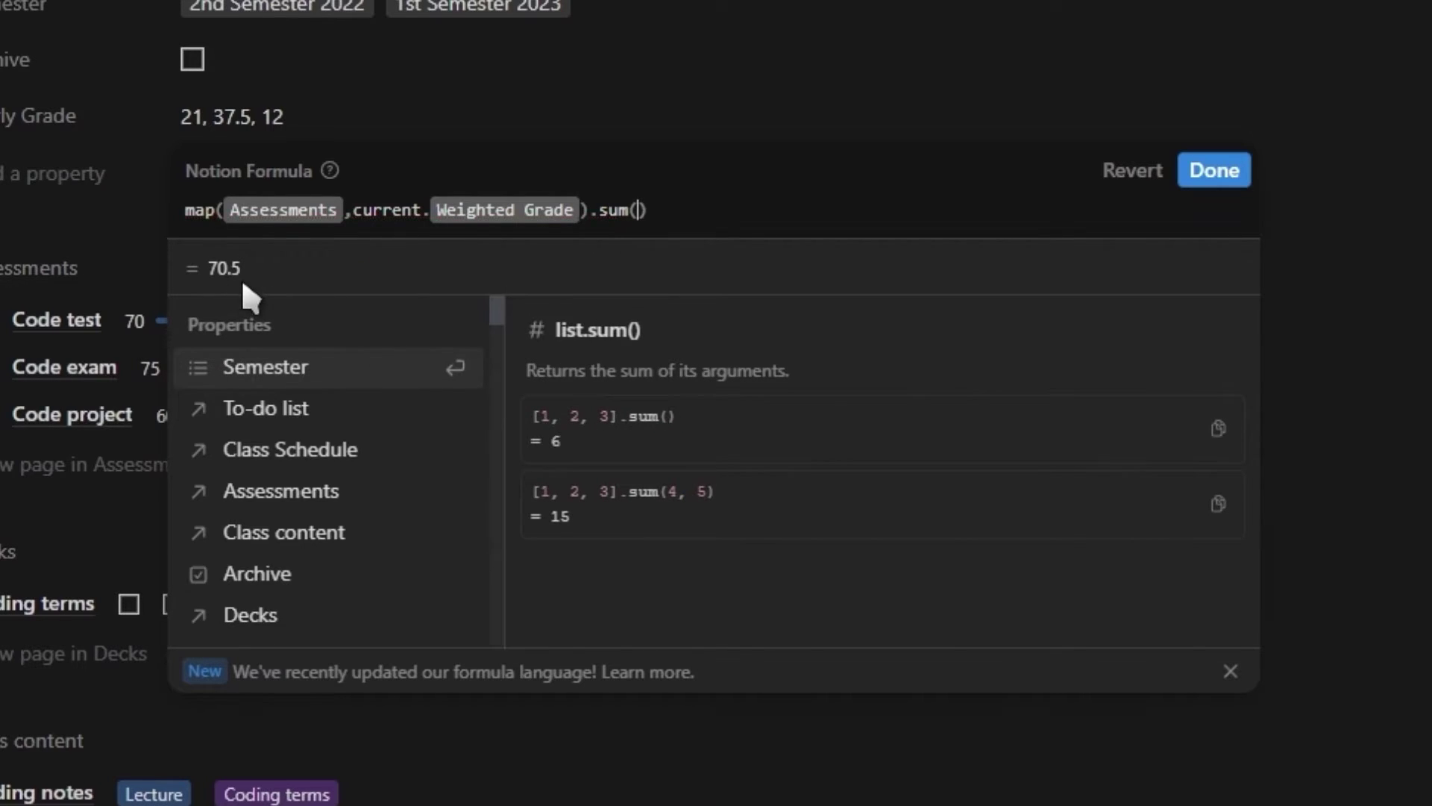
left_click(682, 212)
type(".rou")
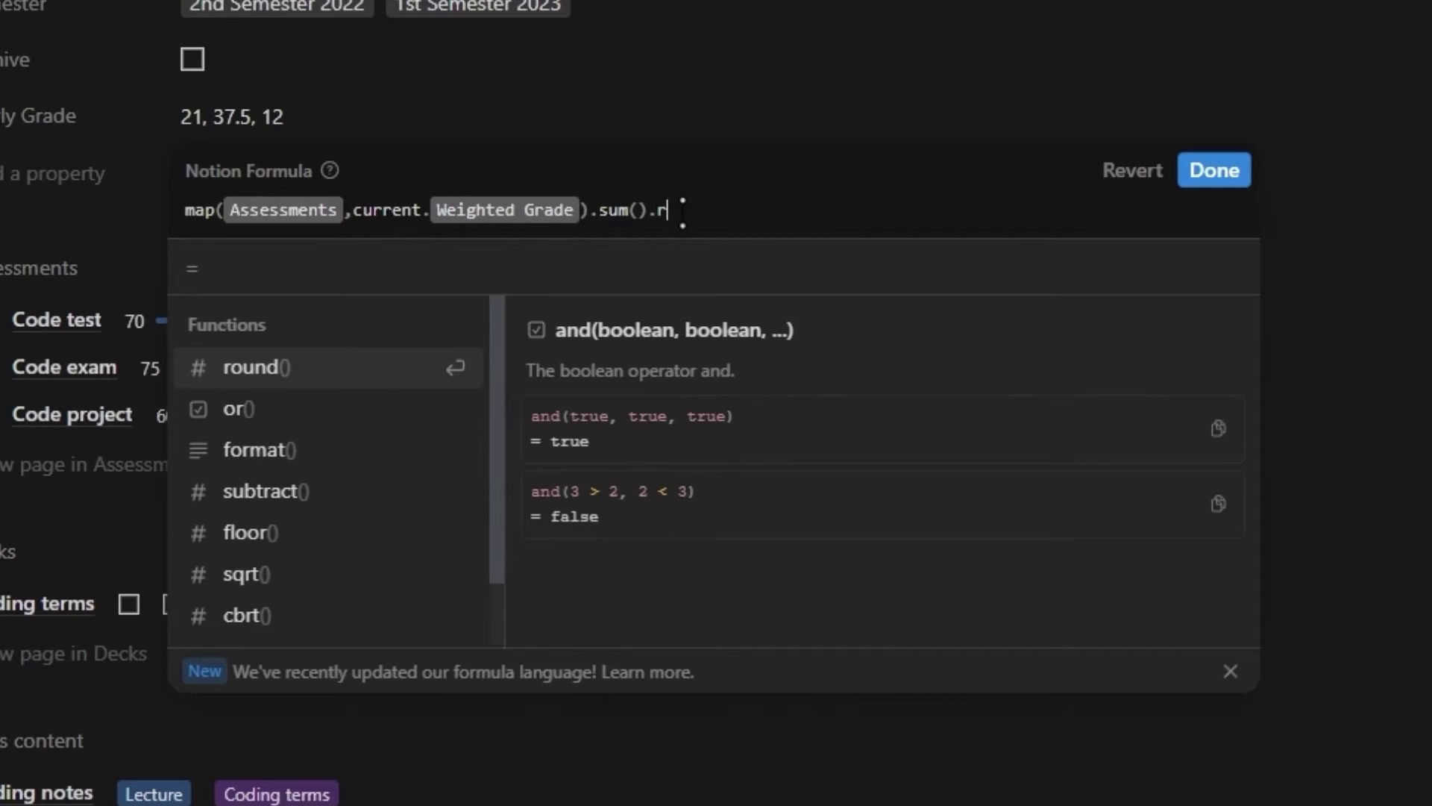
left_click(441, 359)
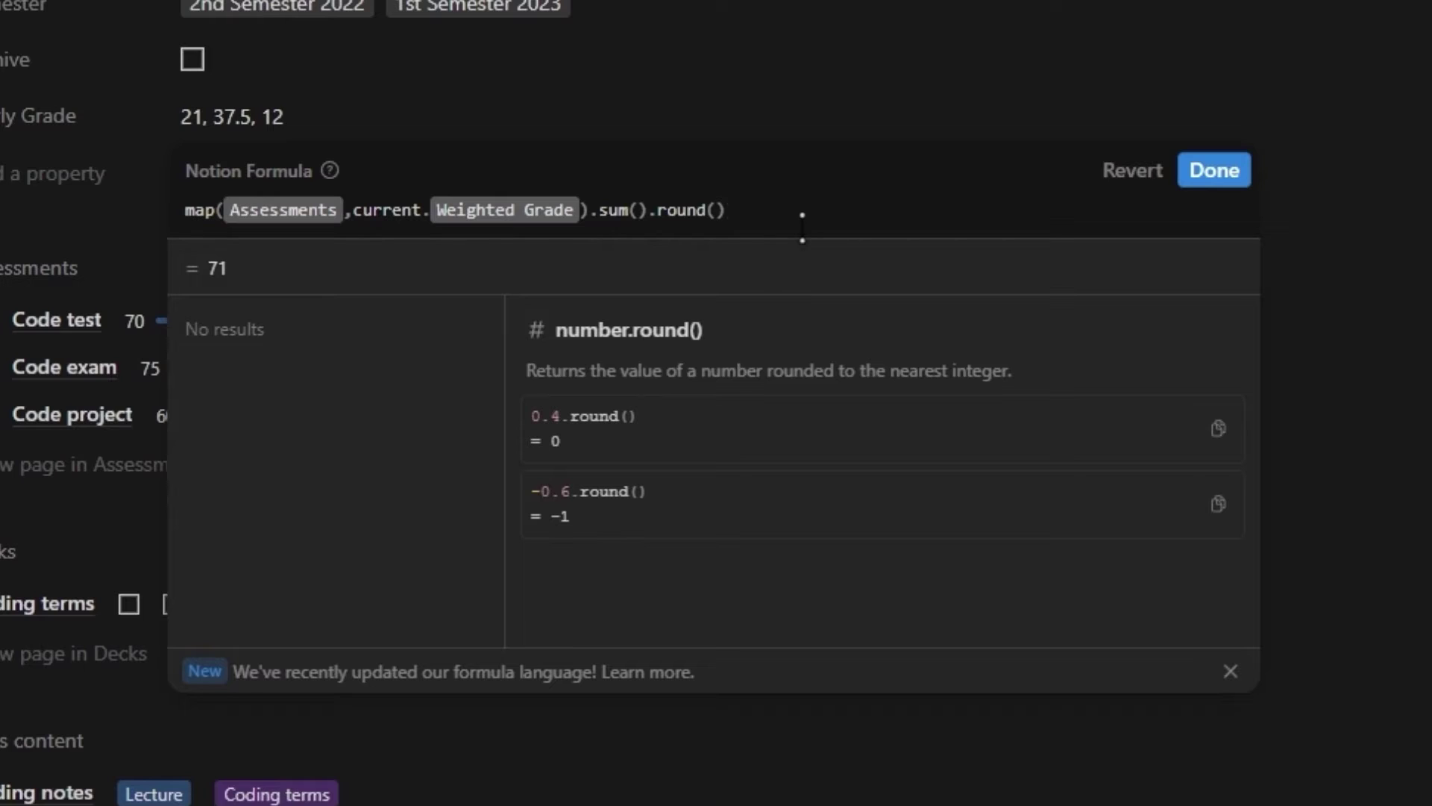
type(")")
left_click(187, 211)
type("())")
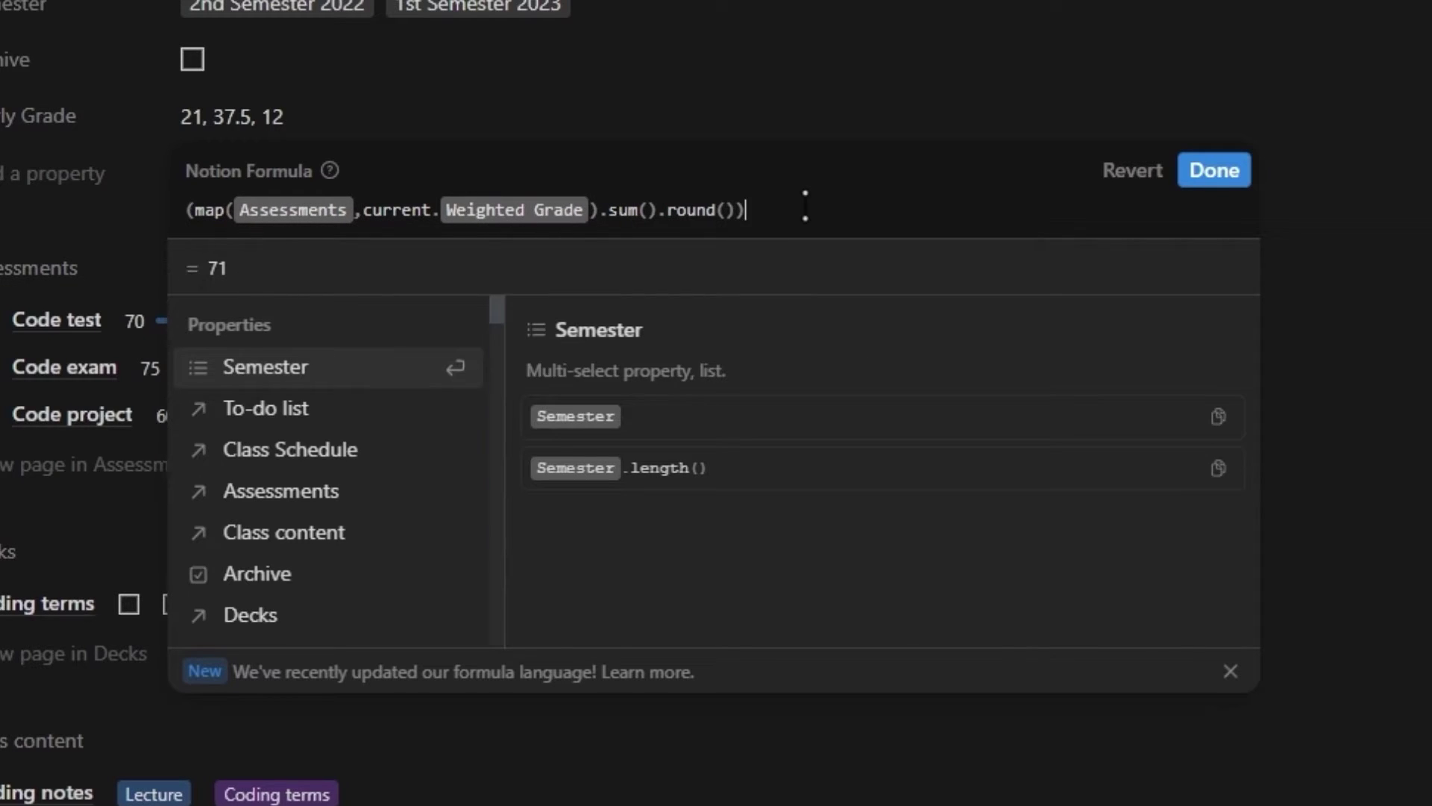
type("/100")
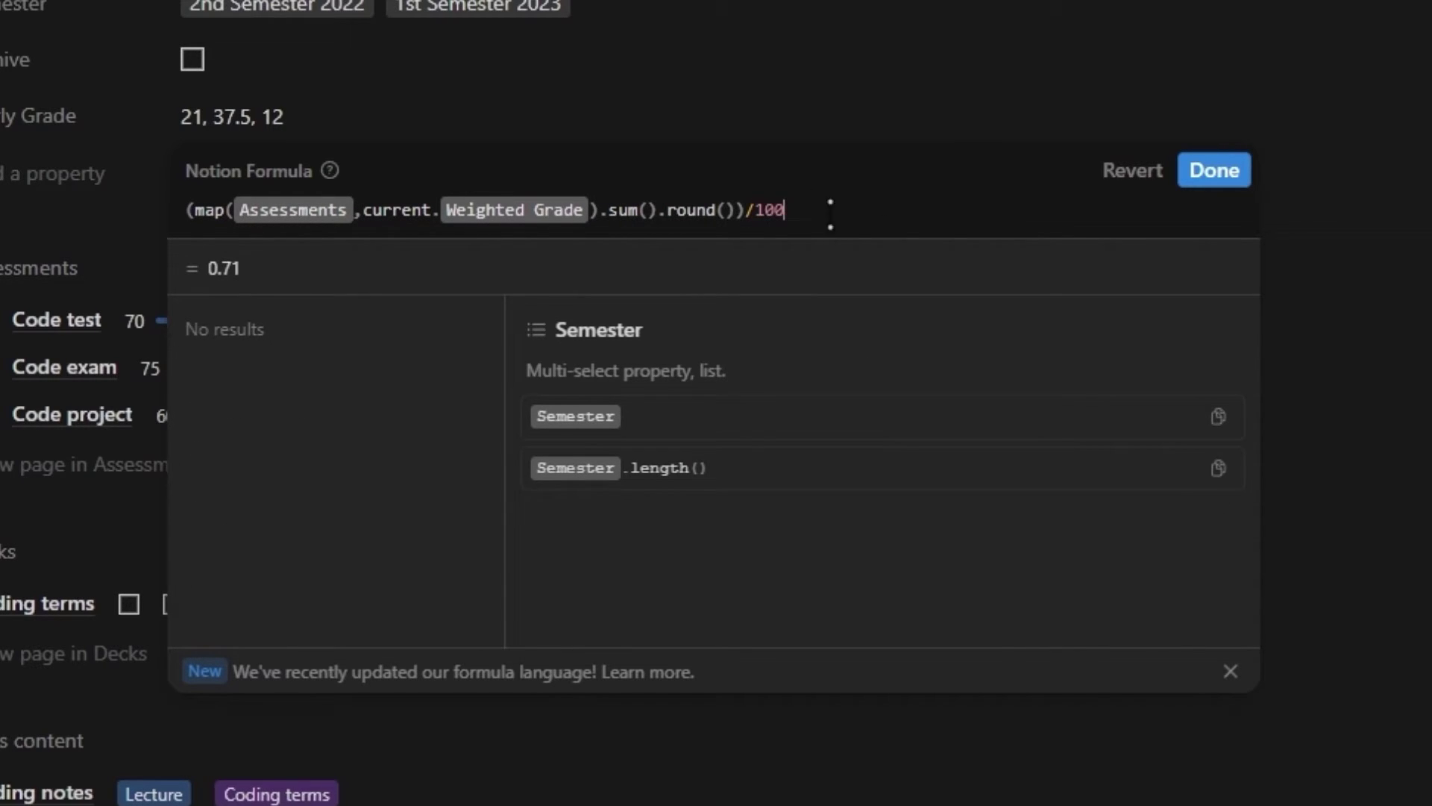
left_click(1205, 176)
Step: Format Yearly Grade as Percent, shown as a blue bar
left_click(55, 124)
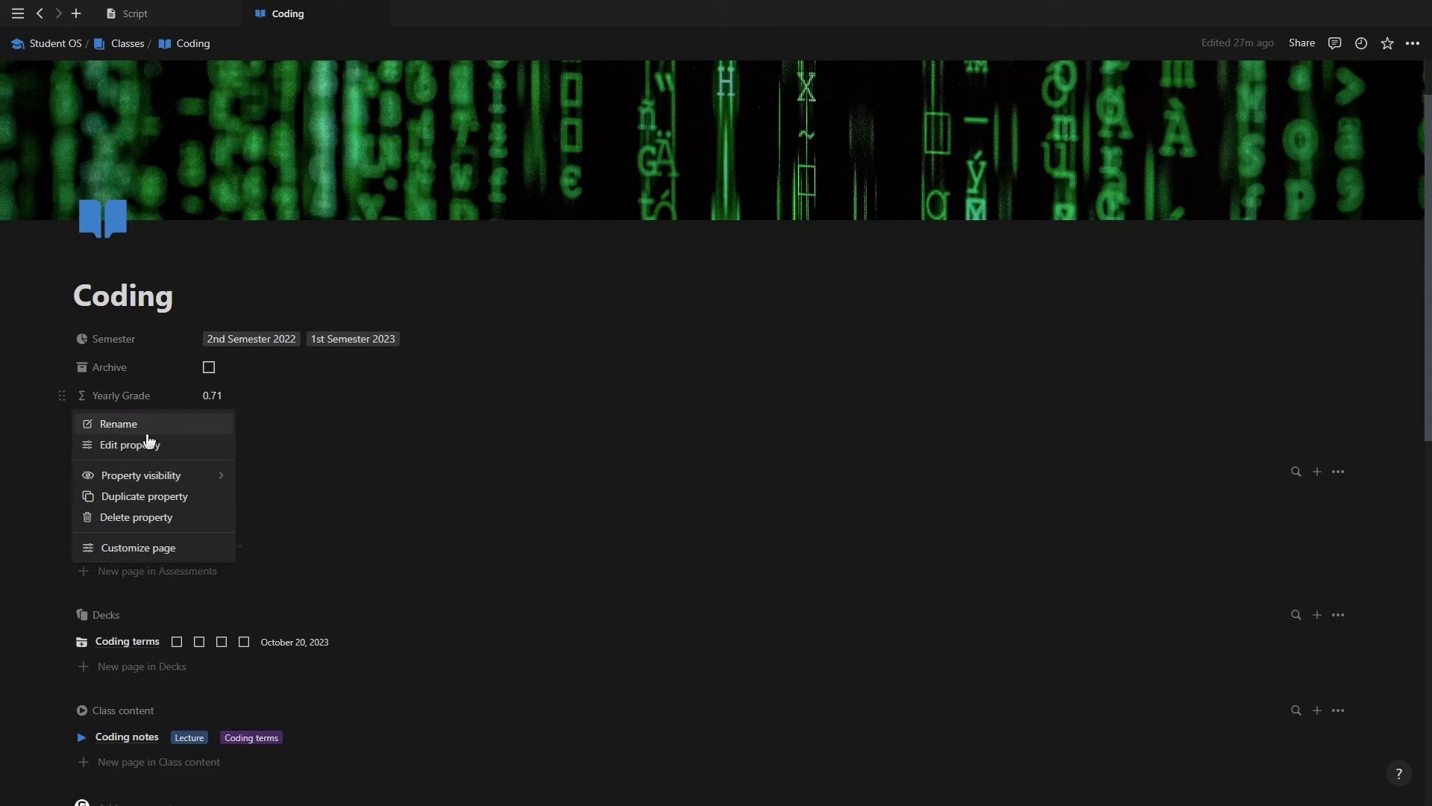
left_click(147, 444)
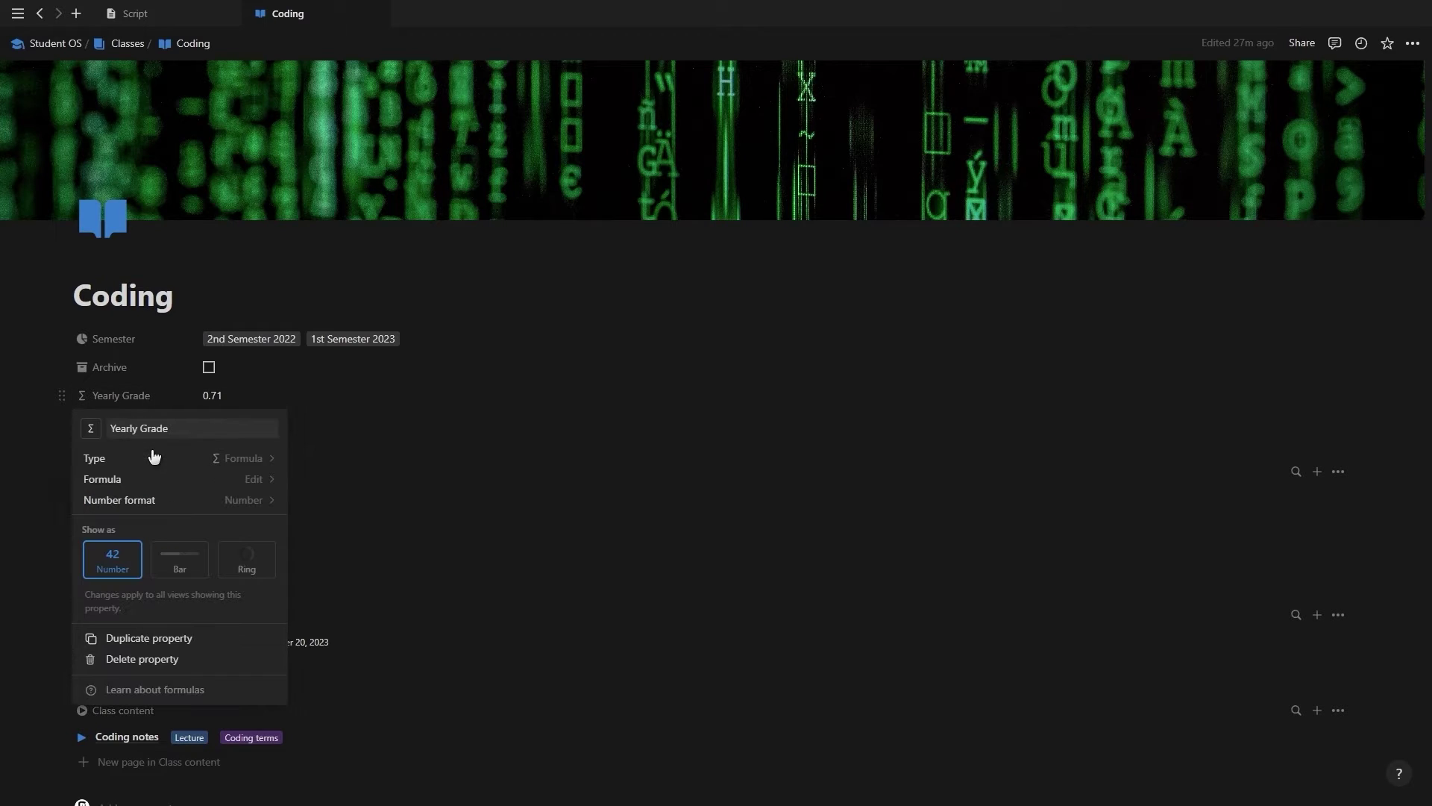
left_click(173, 503)
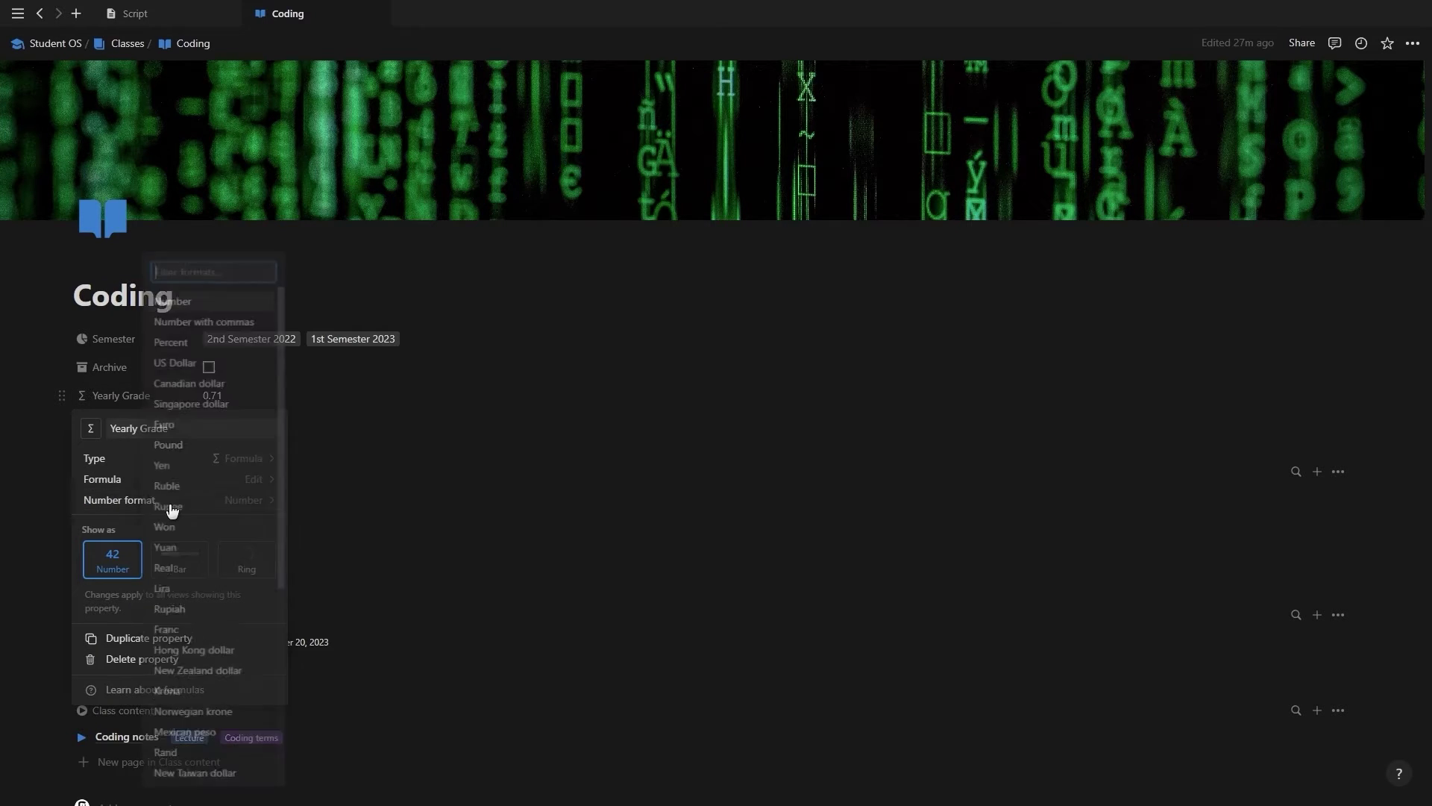
left_click(203, 346)
left_click(196, 561)
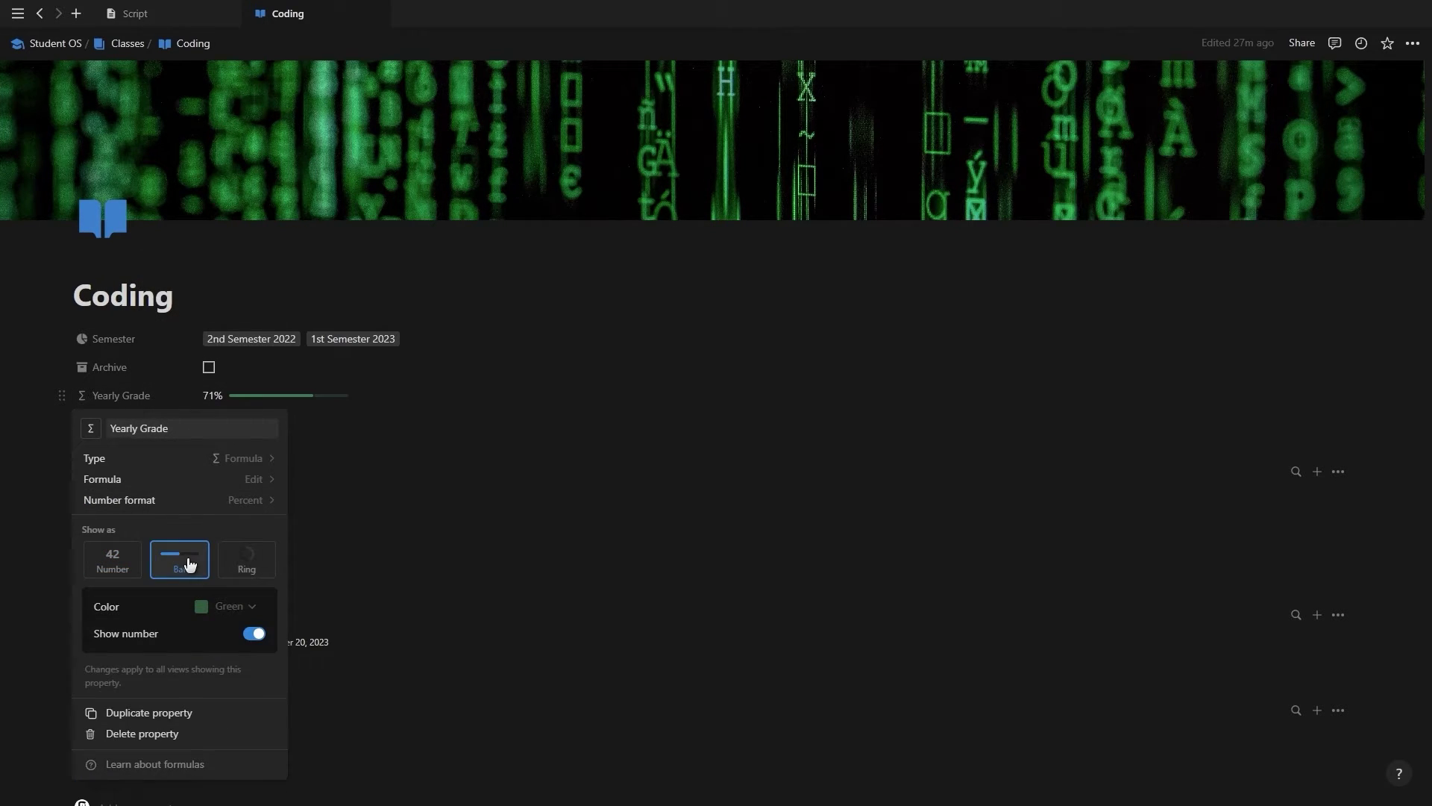
left_click(221, 613)
left_click(213, 509)
left_click(134, 369)
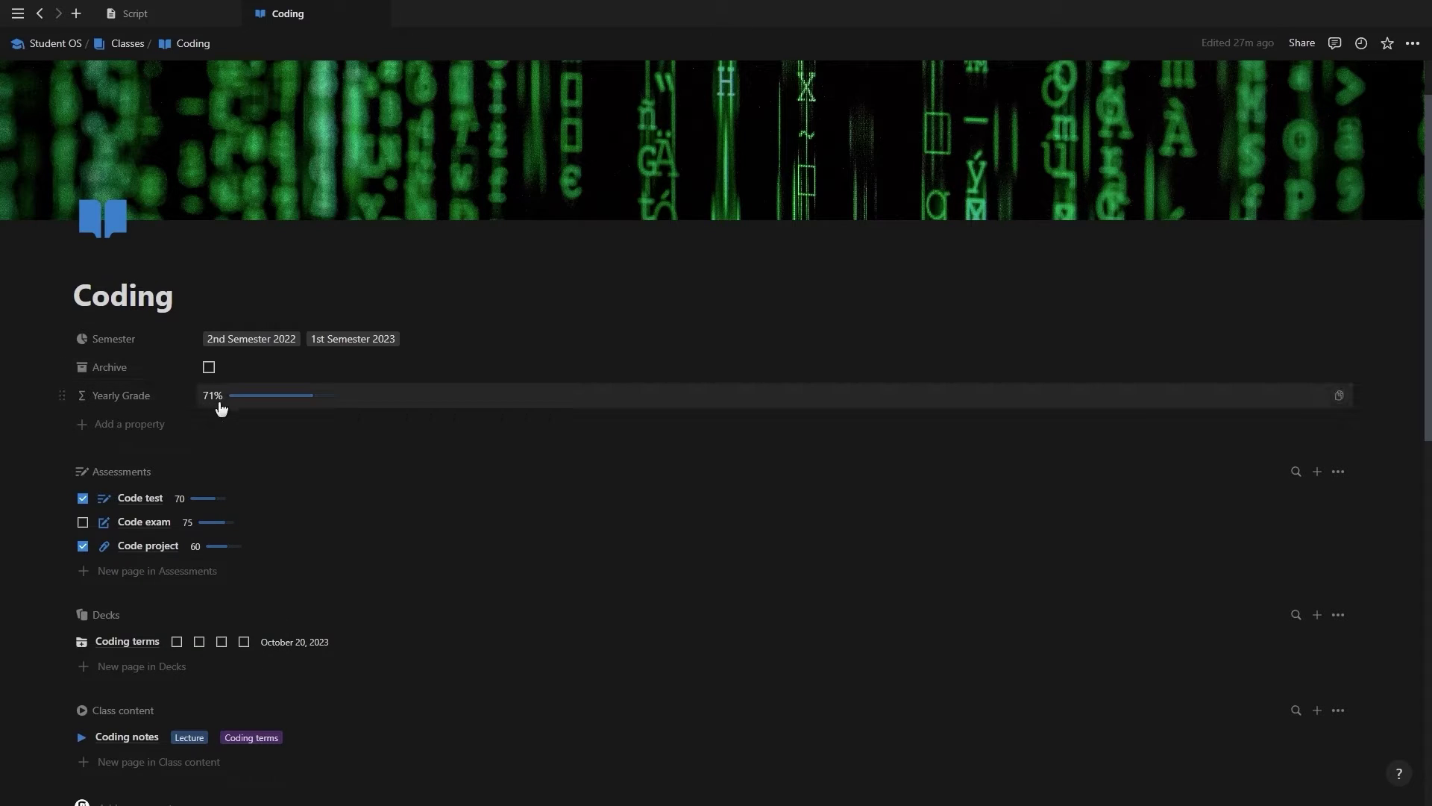
Step: Show Yearly Grade on the Student OS Classes gallery cards
left_click(66, 44)
left_click(1270, 477)
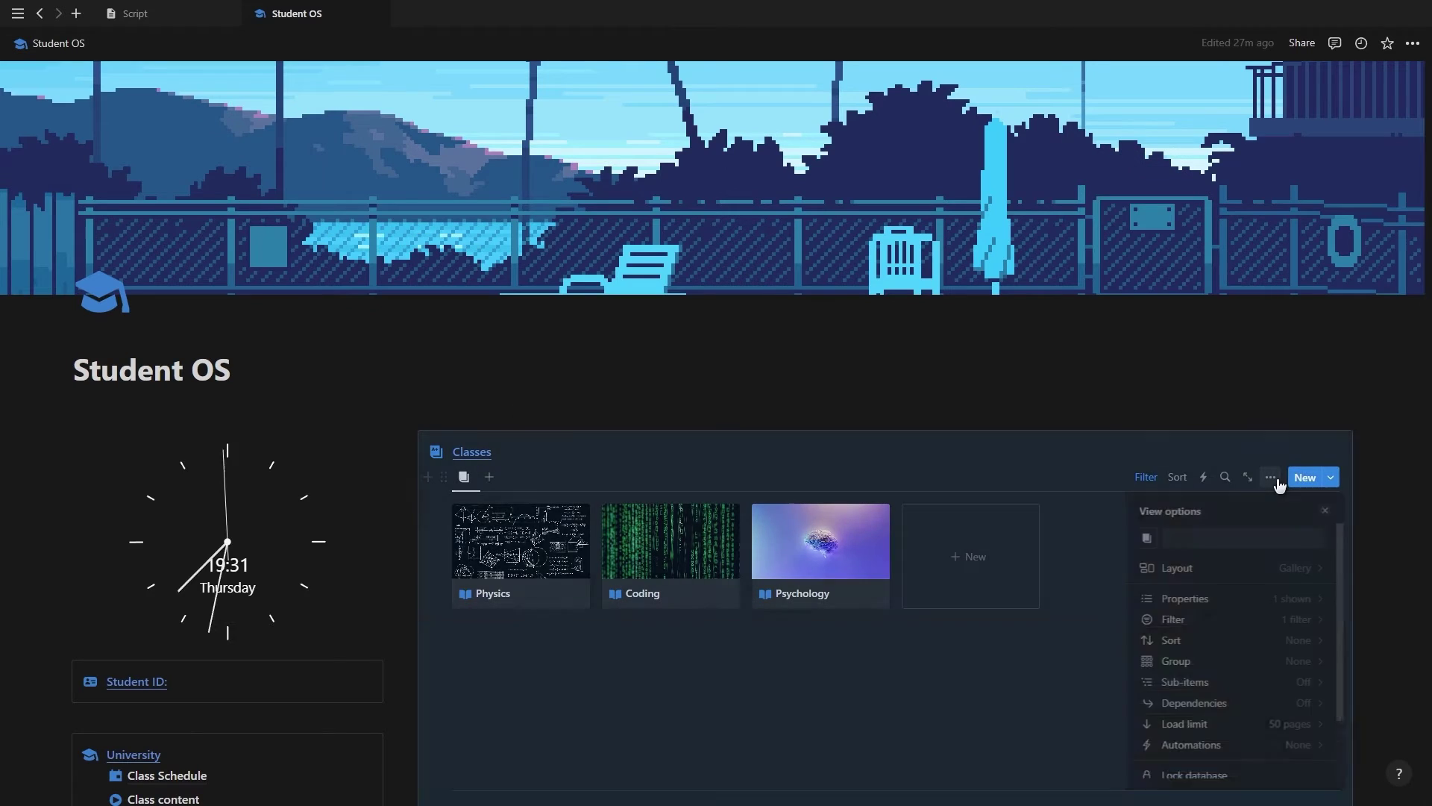
left_click(1185, 598)
scroll(1269, 671, "down", 3)
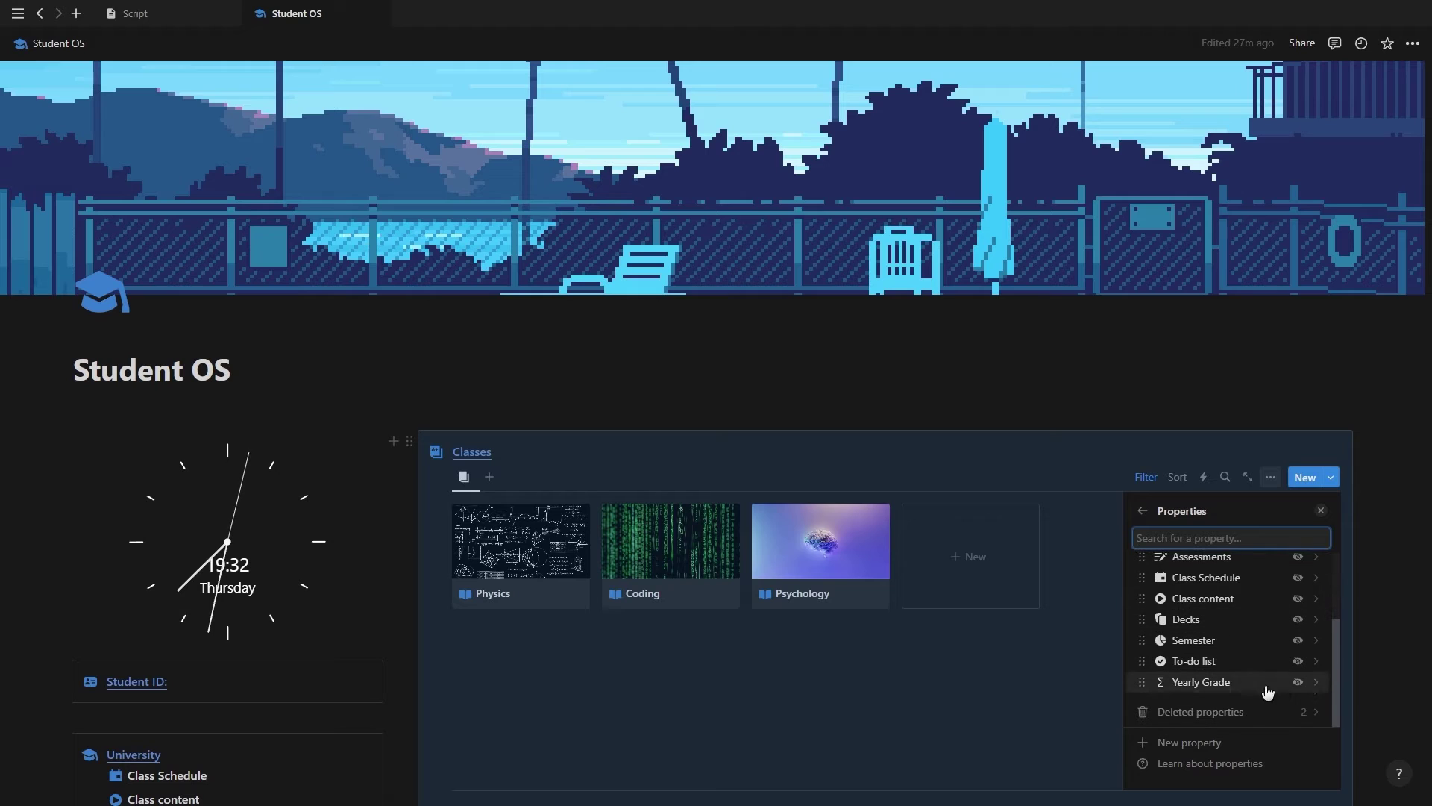
left_click(1297, 684)
key("Escape")
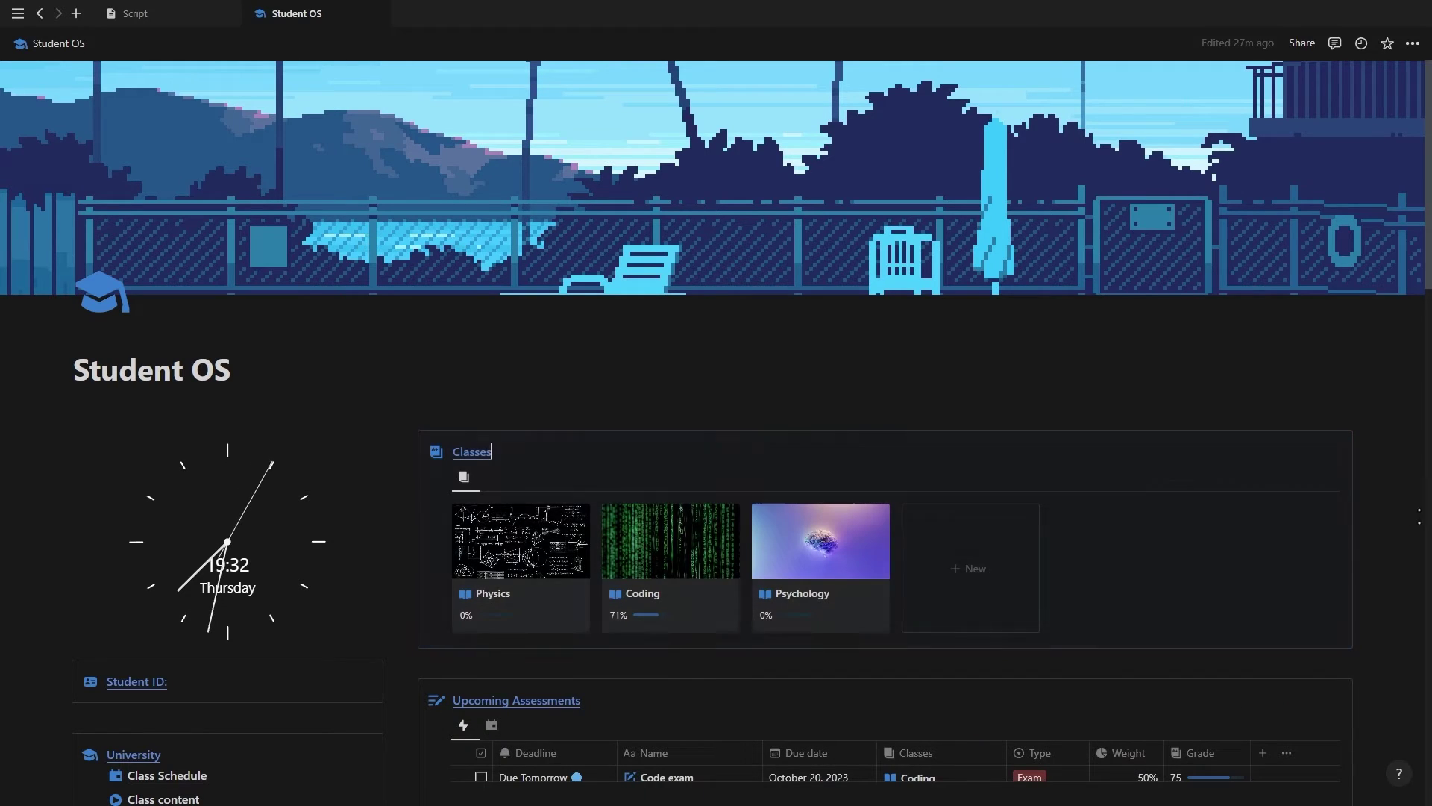
Step: Set Code exam's due date in Upcoming Assessments to October 12, 2023
scroll(716, 432, "down", 5)
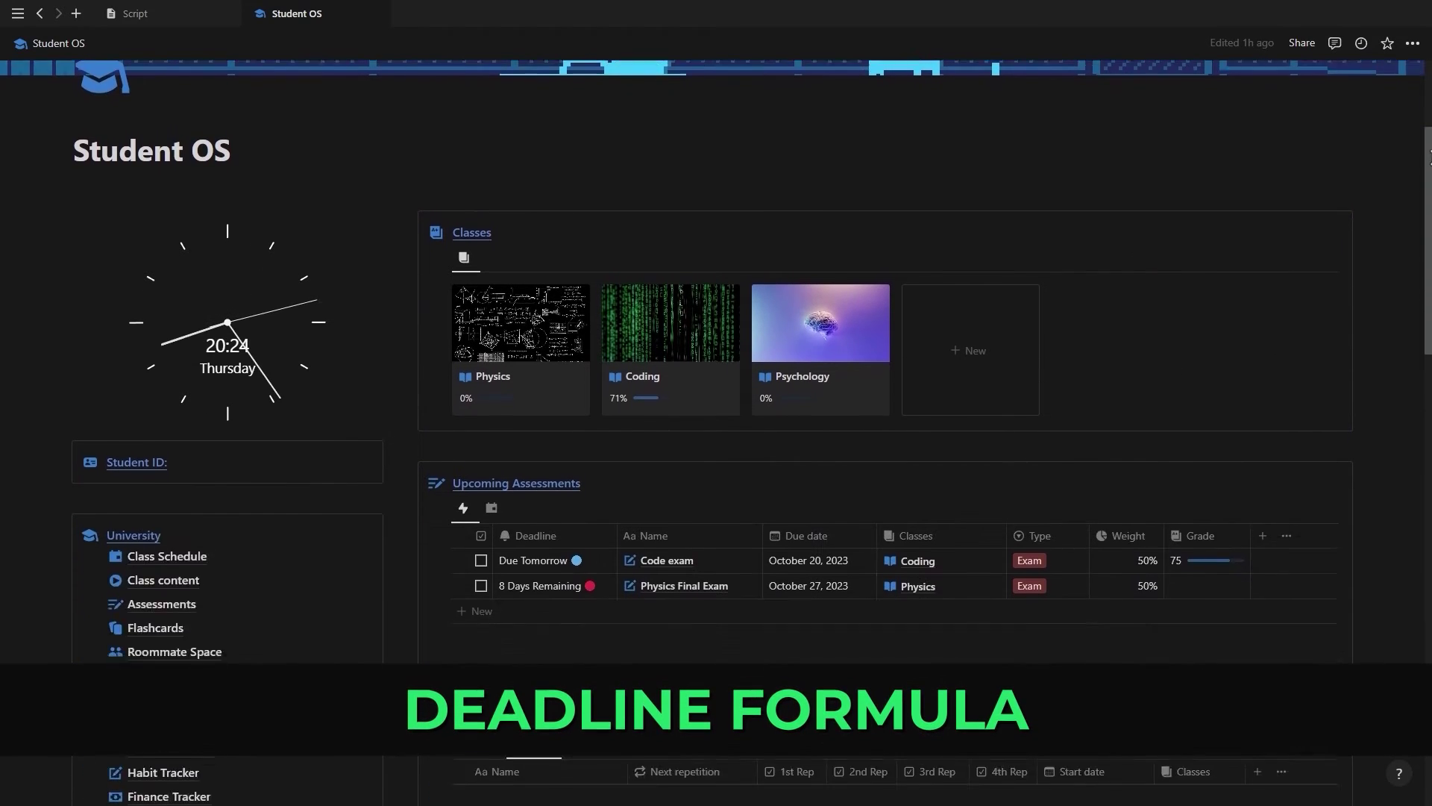
scroll(828, 297, "down", 2)
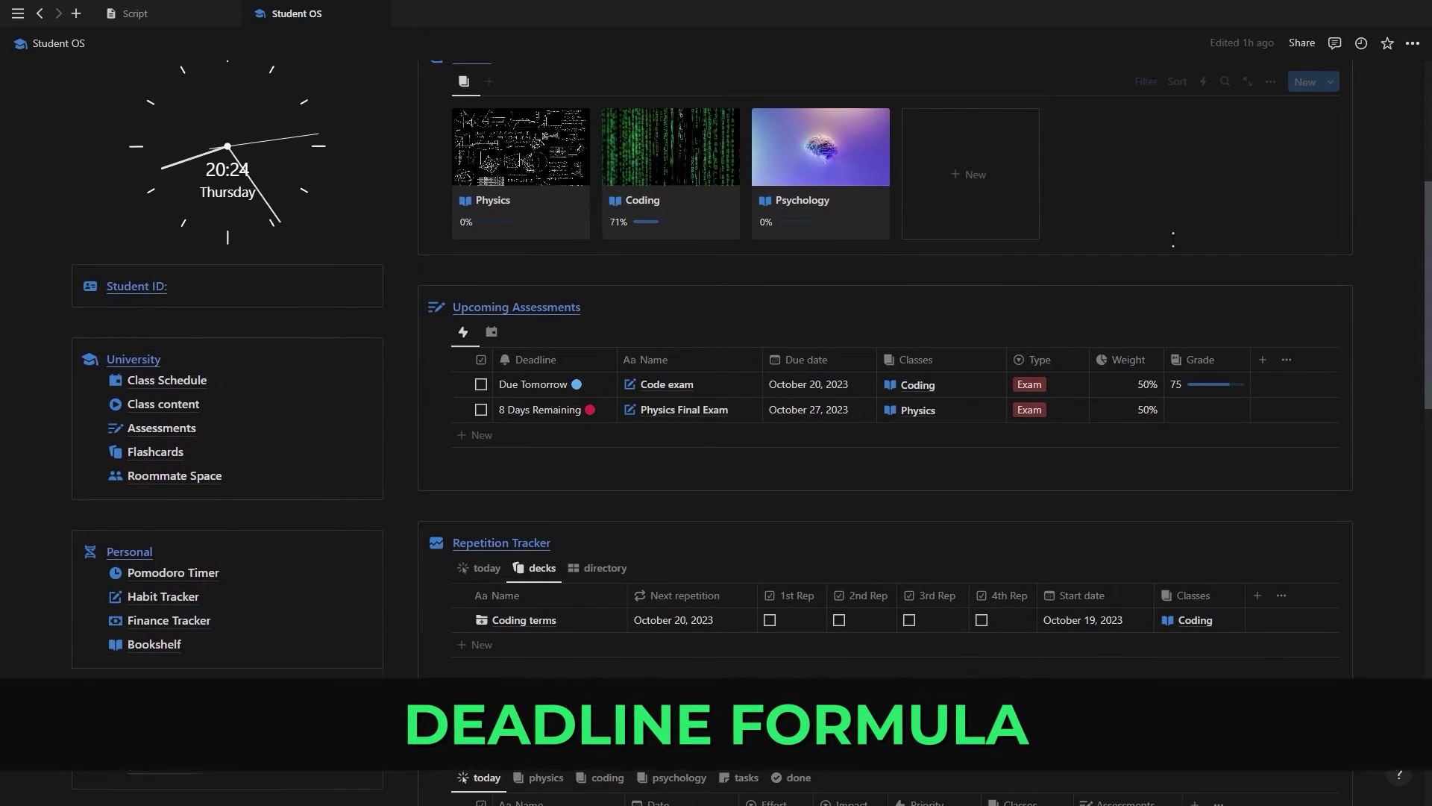
left_click(805, 386)
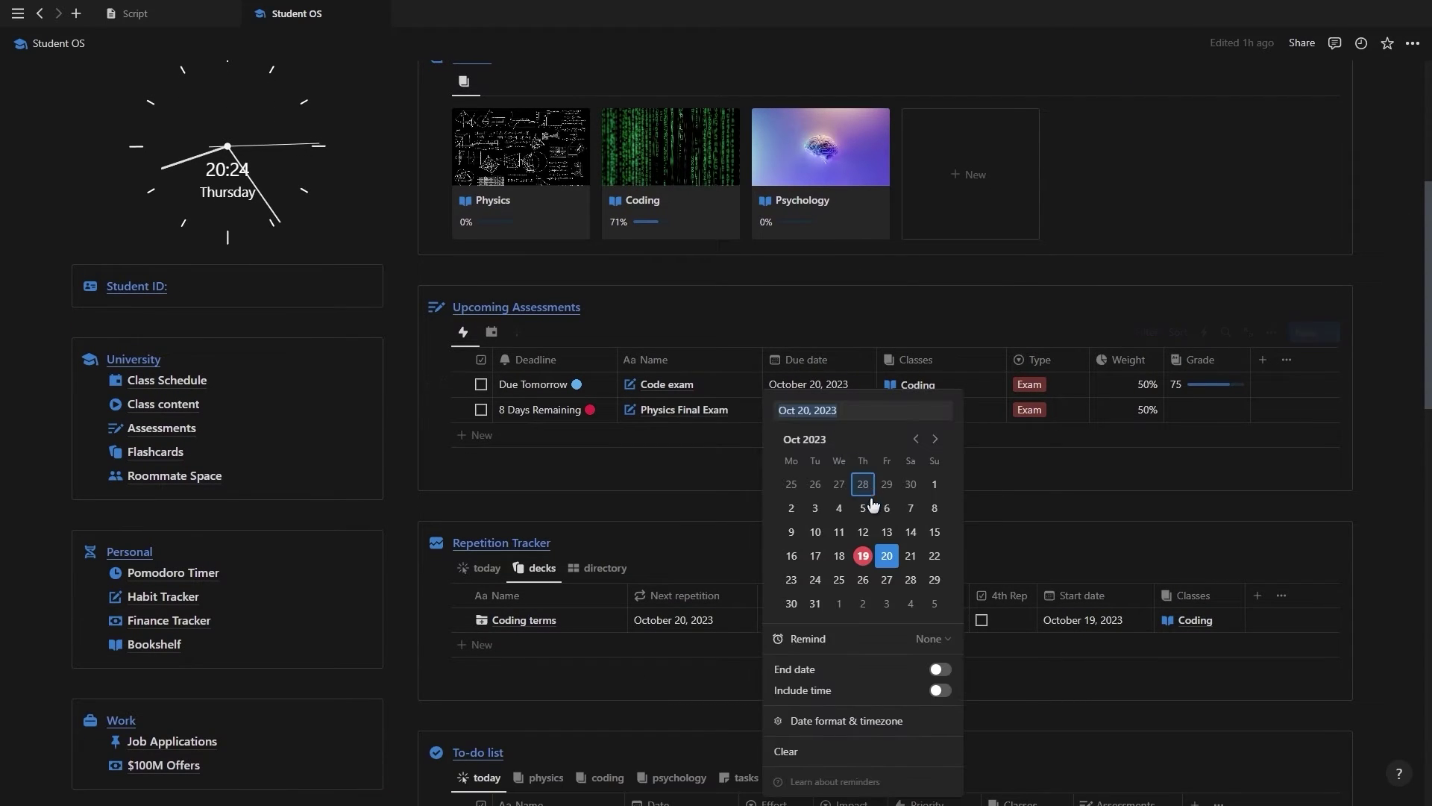
left_click(883, 579)
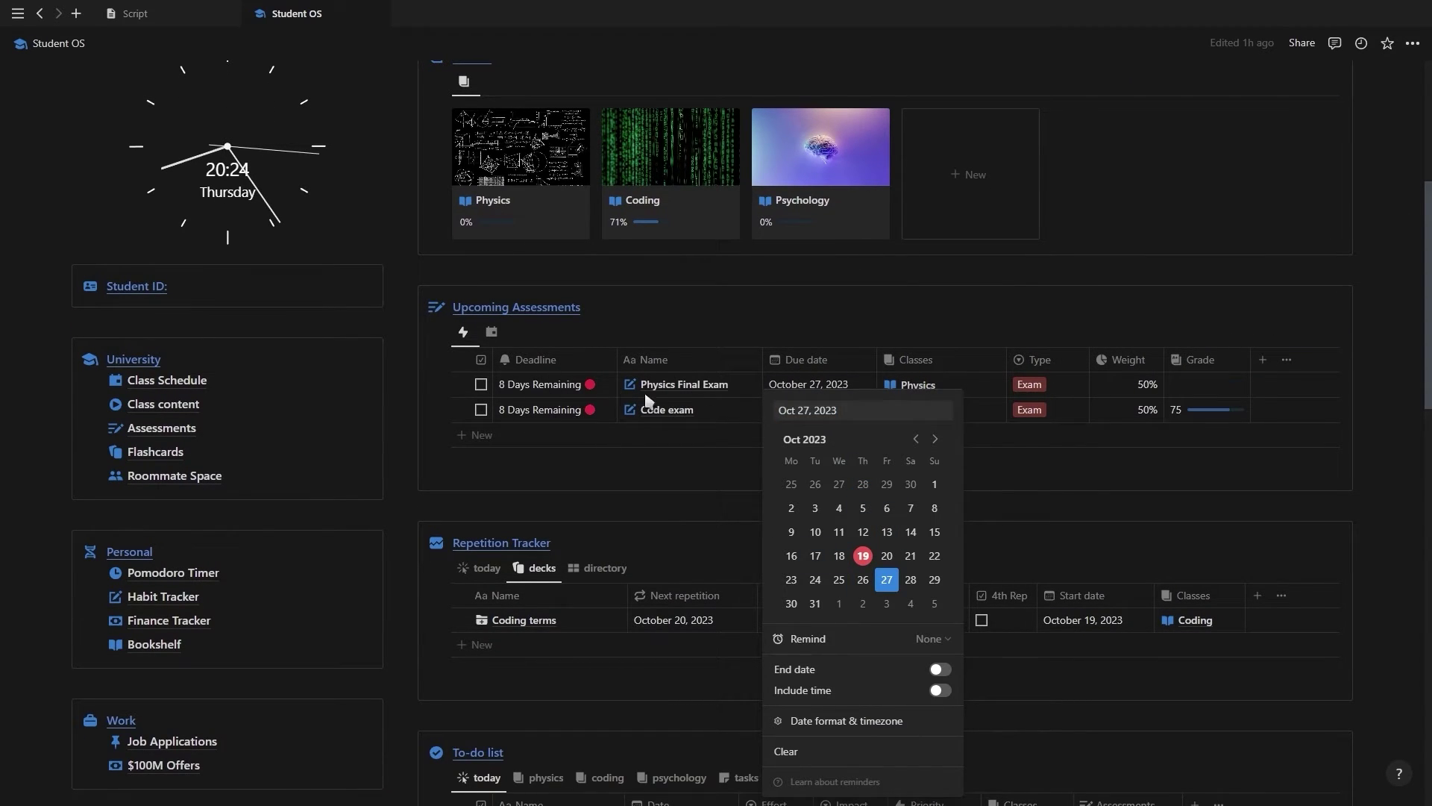
left_click(890, 560)
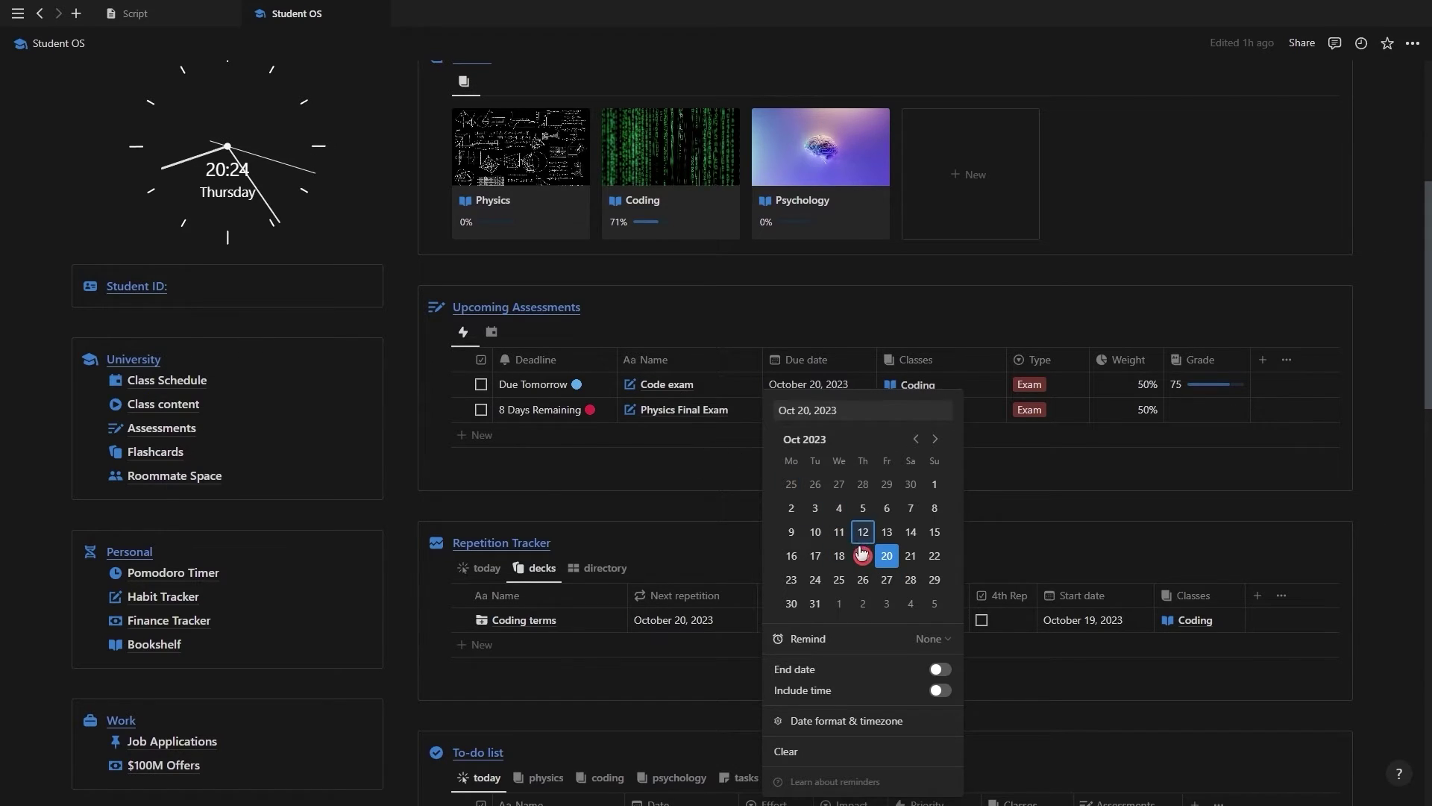
left_click(791, 532)
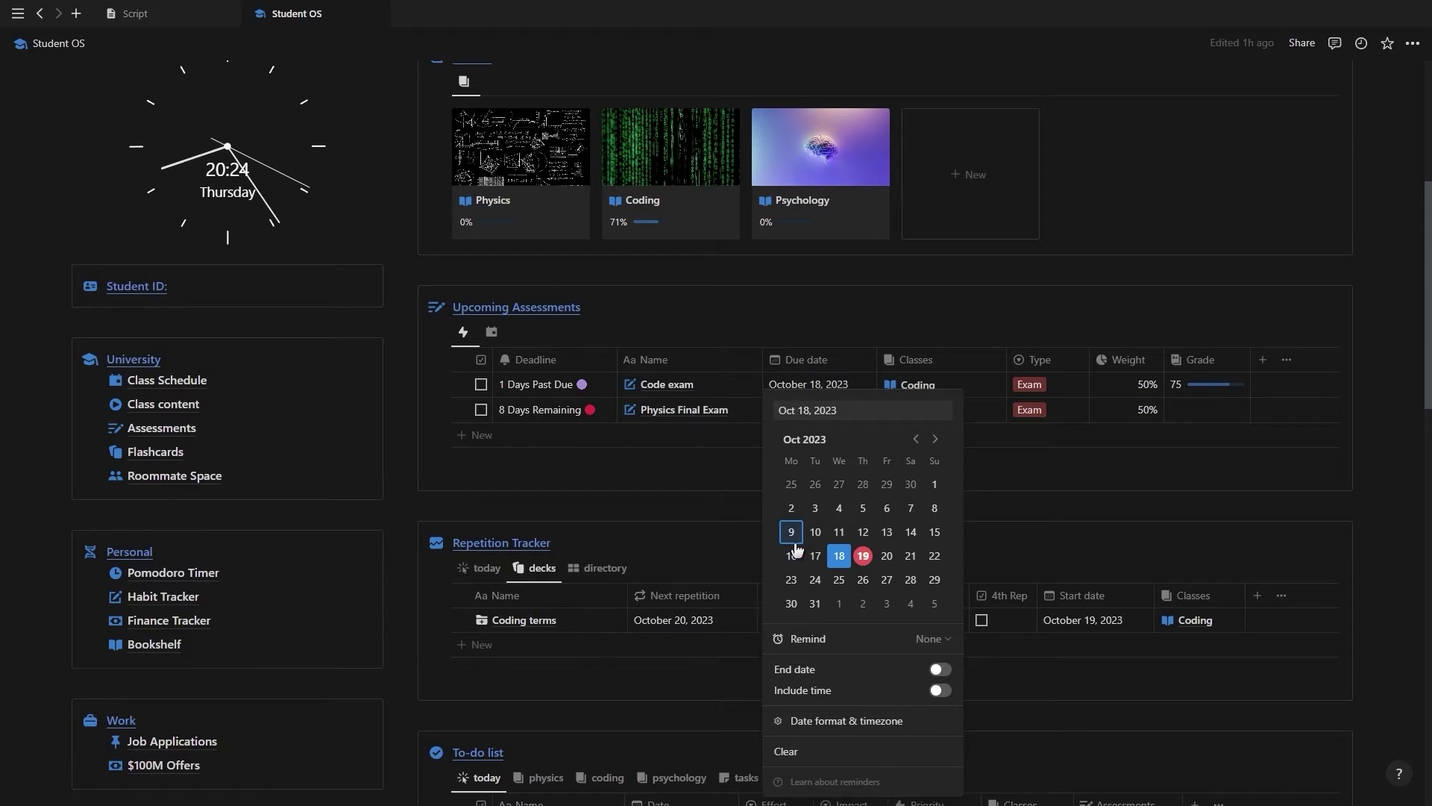
left_click(863, 533)
left_click(564, 381)
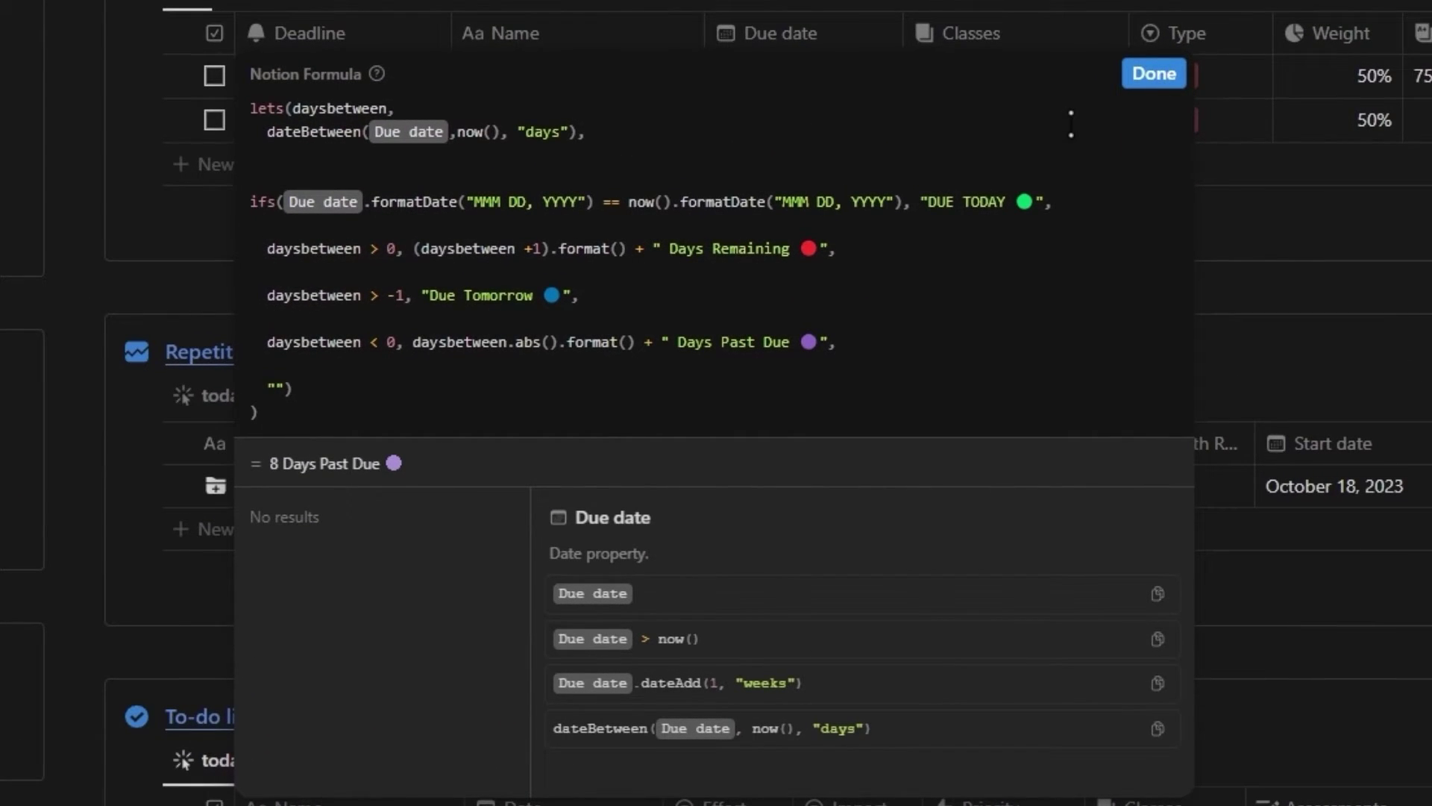
Step: Replace the Deadline formula with an ifs() skeleton comparing Due date == now()
key("ctrl+a")
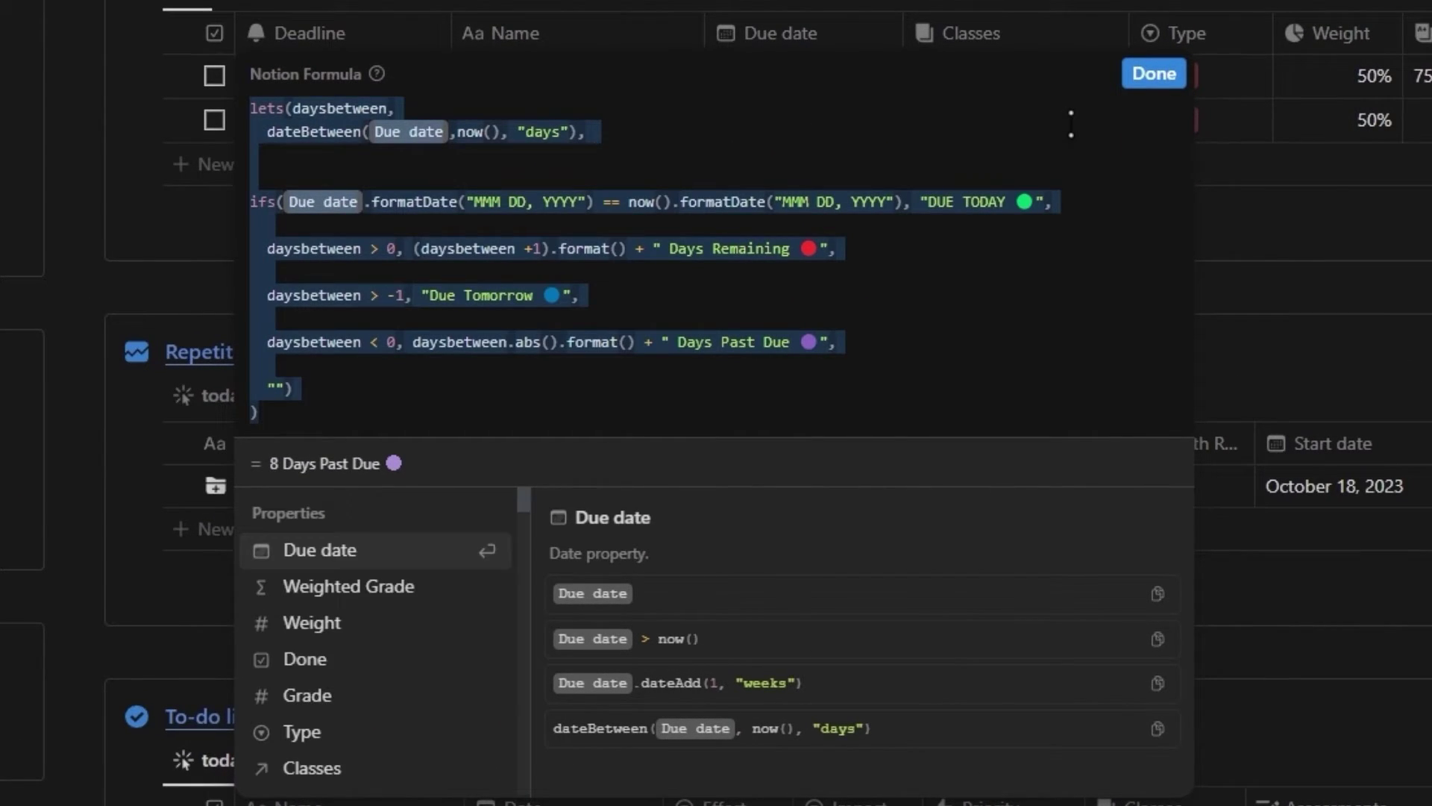
key("BackSpace")
type("ifs(")
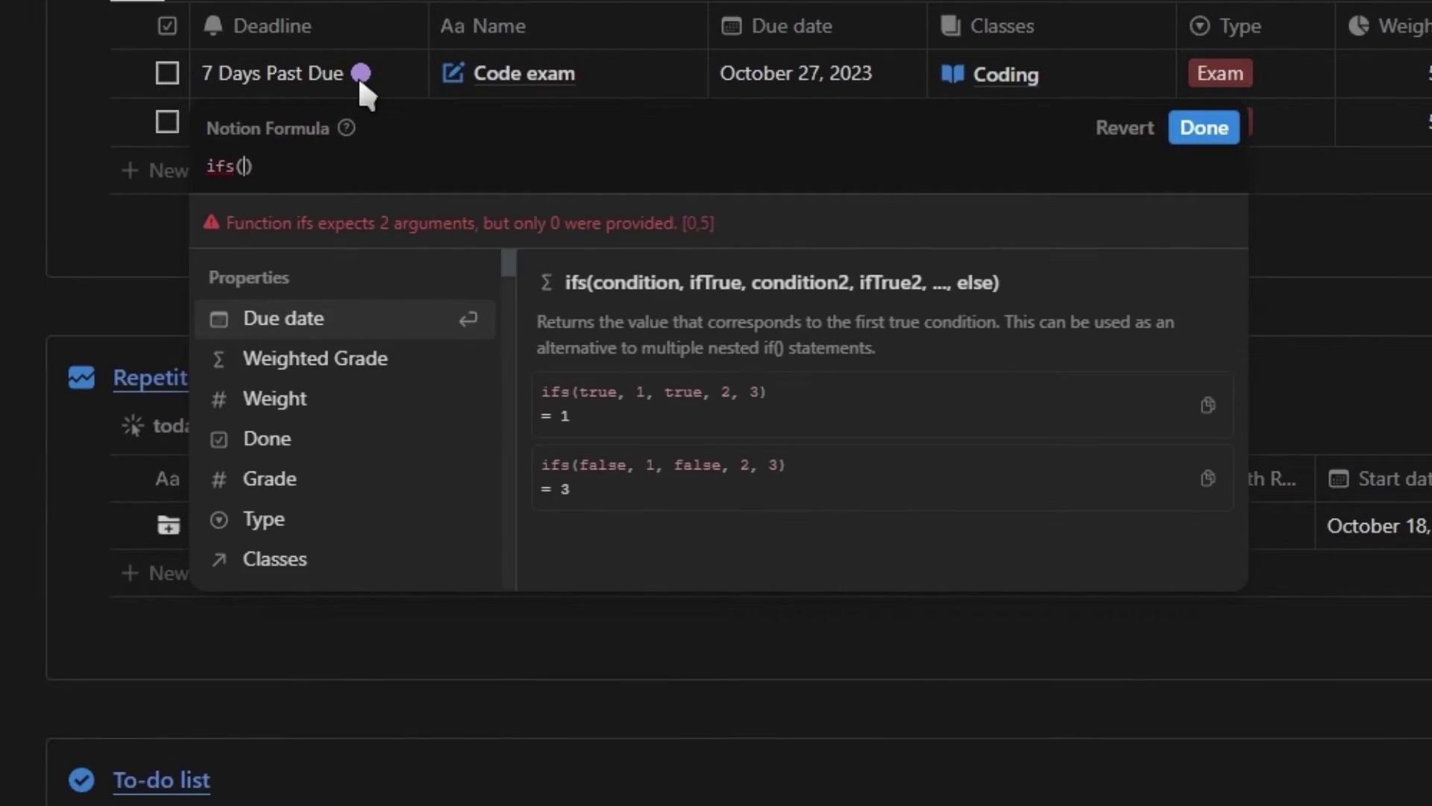
key("shift+Return")
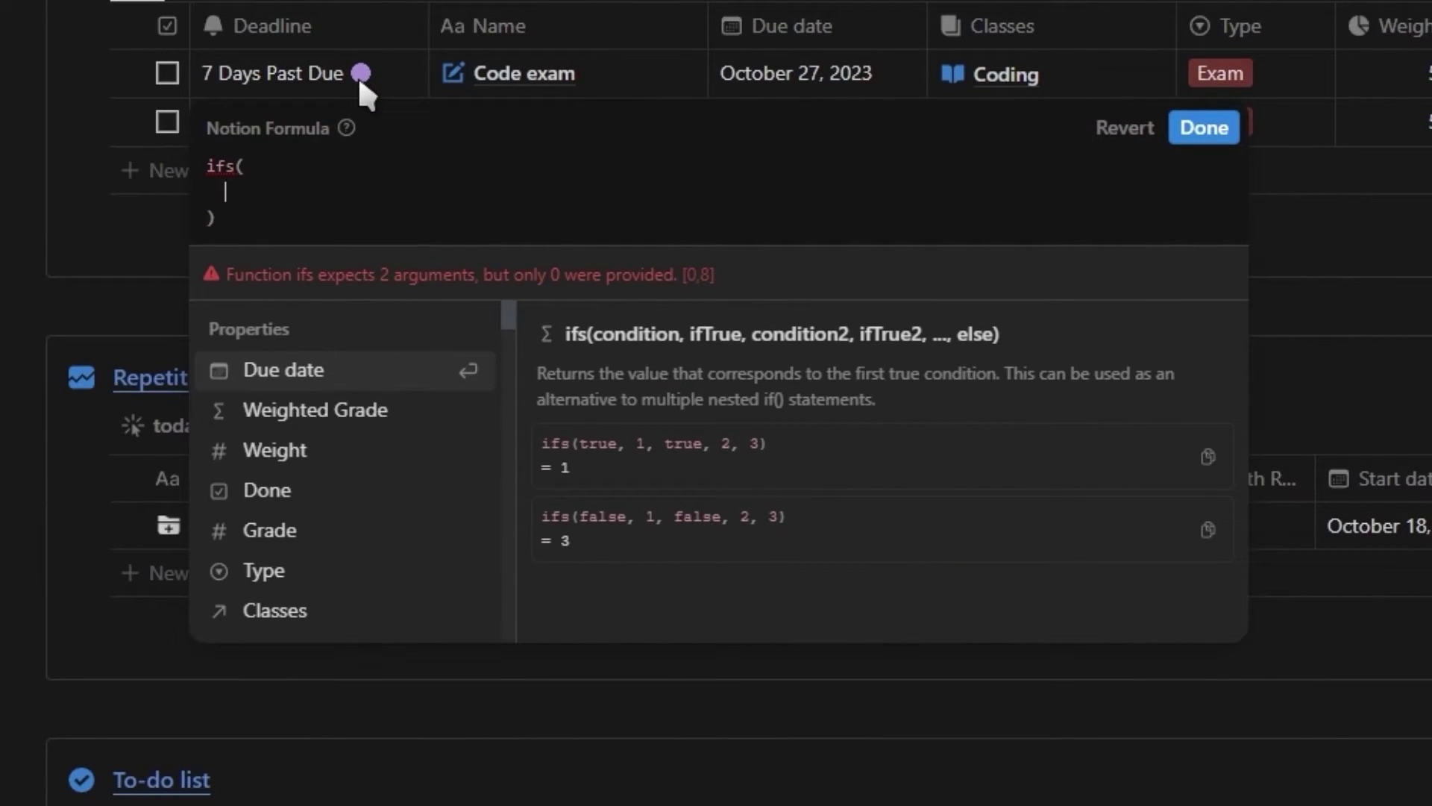
left_click(454, 162)
key("Return")
type("== now")
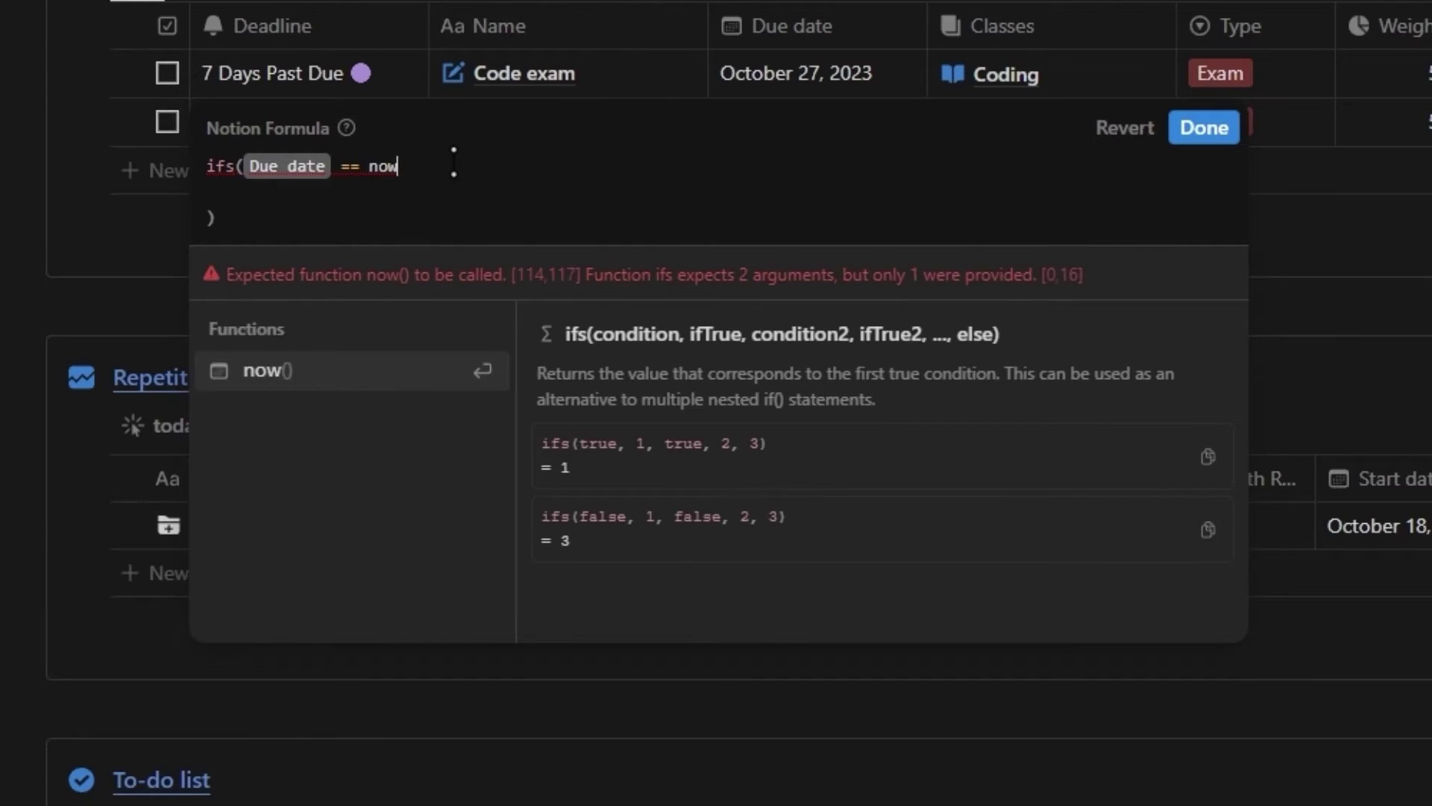
key("Return")
type(", \"DUE TODAY")
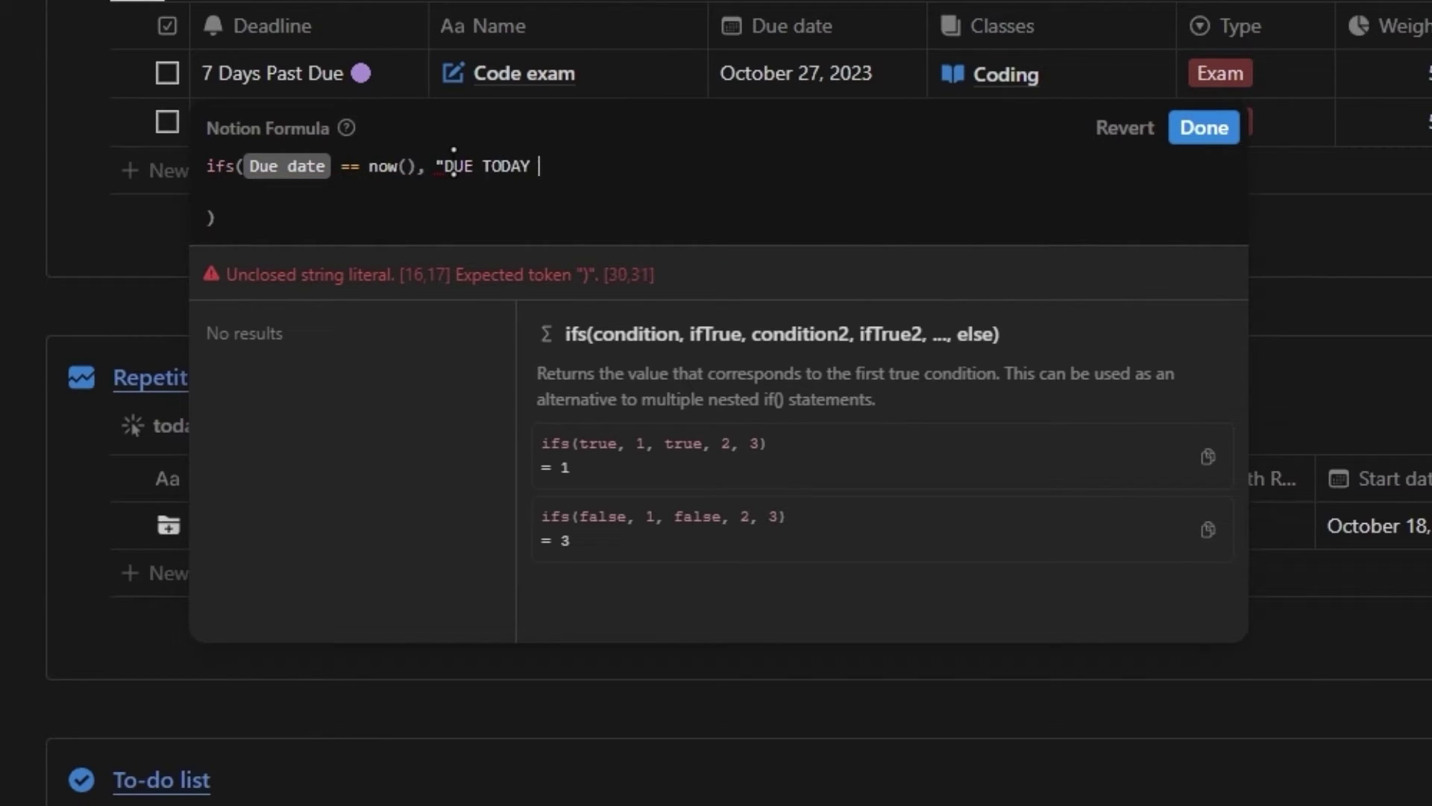
type("\",")
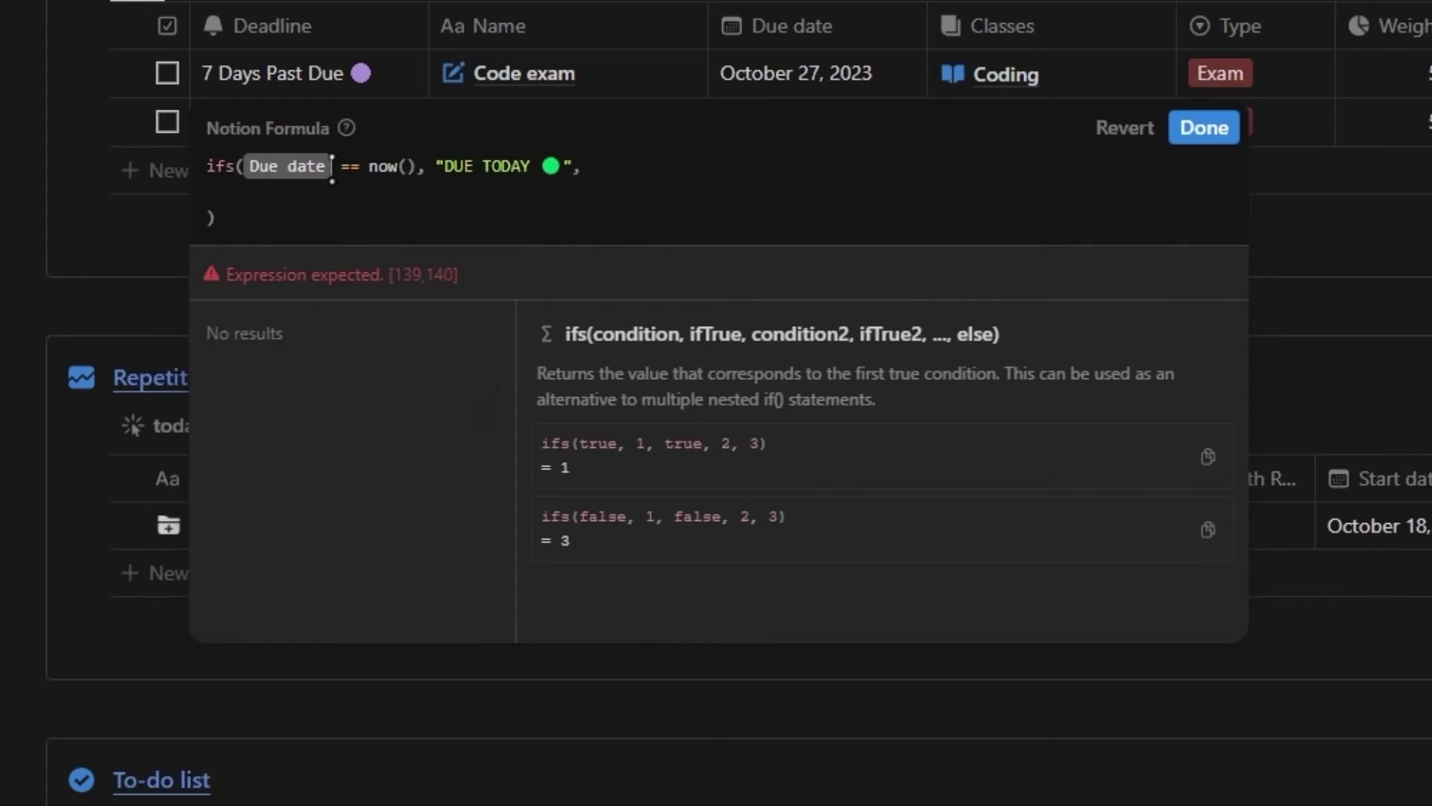
Step: Format both Due date and now() as "MMM DD, YYYY" and add blank lines for more branches
left_click(332, 166)
type(".forma")
key("Down")
key("Return")
type("\"MMM DD, YYY")
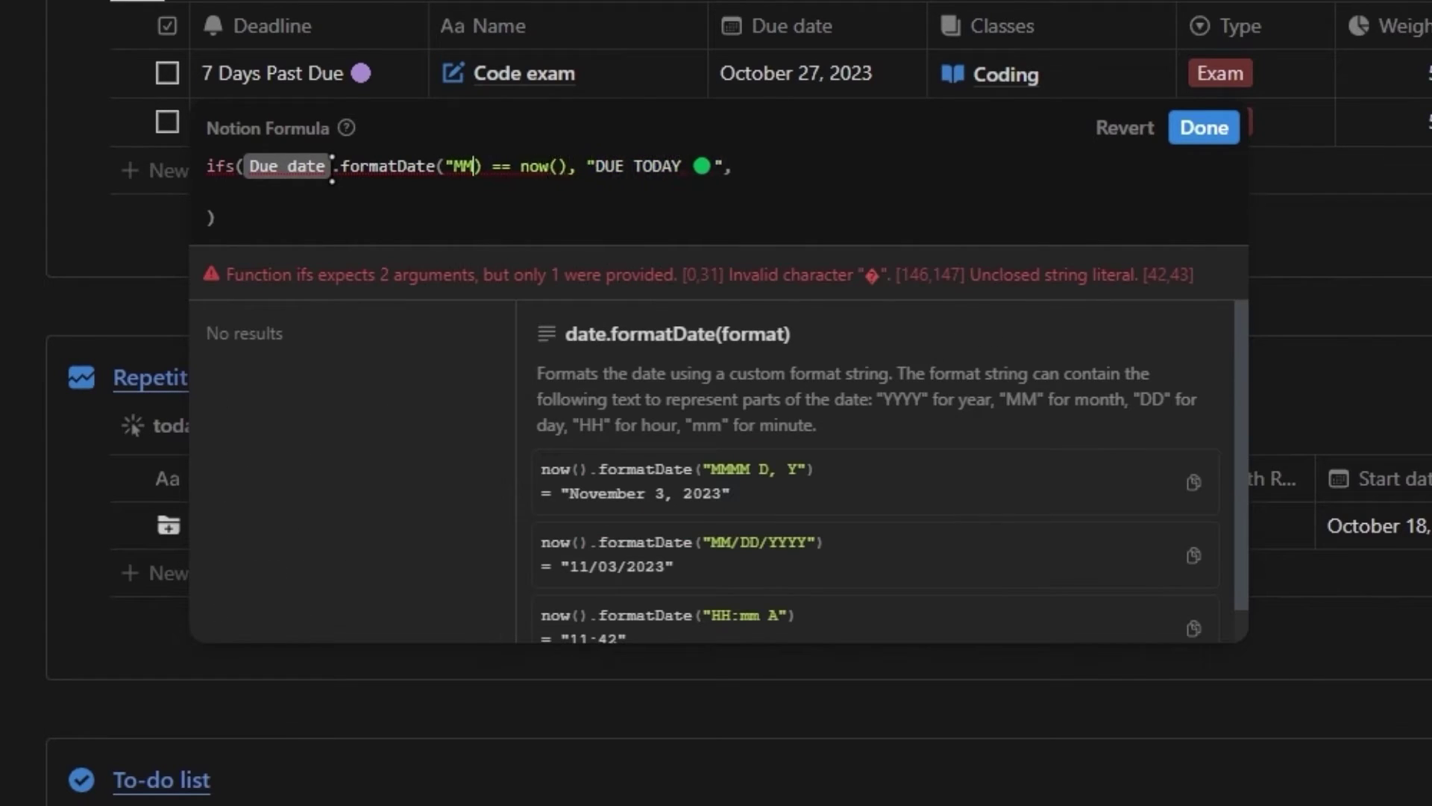
type("Y\"")
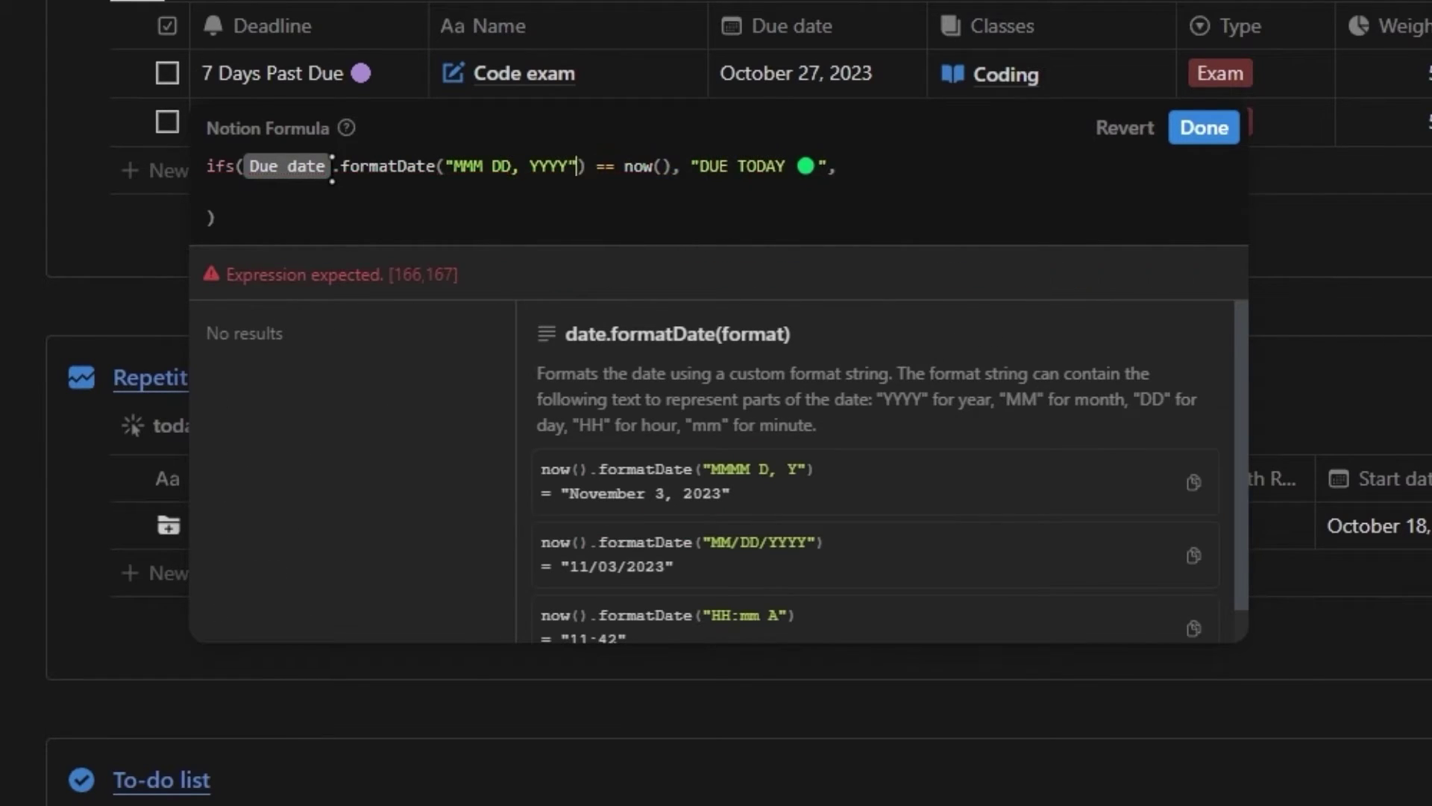
key("Right")
key("Right")
key("Right")
key("Right")
key("Right")
key("Right")
key("Right")
key("Right")
key("Right")
key("Right")
key("Right")
key("Right")
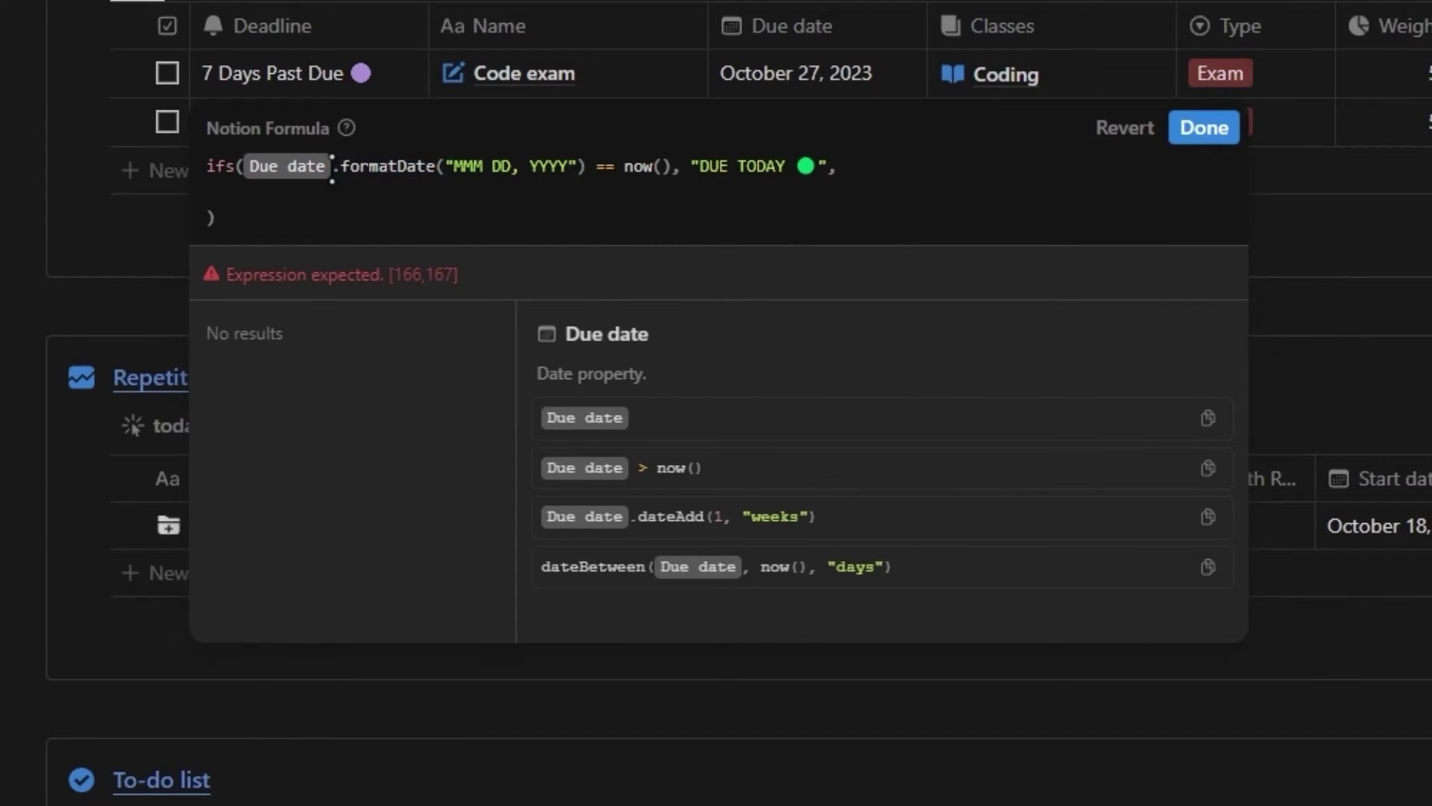
key("Left")
key("Left")
key("Left")
key("Right")
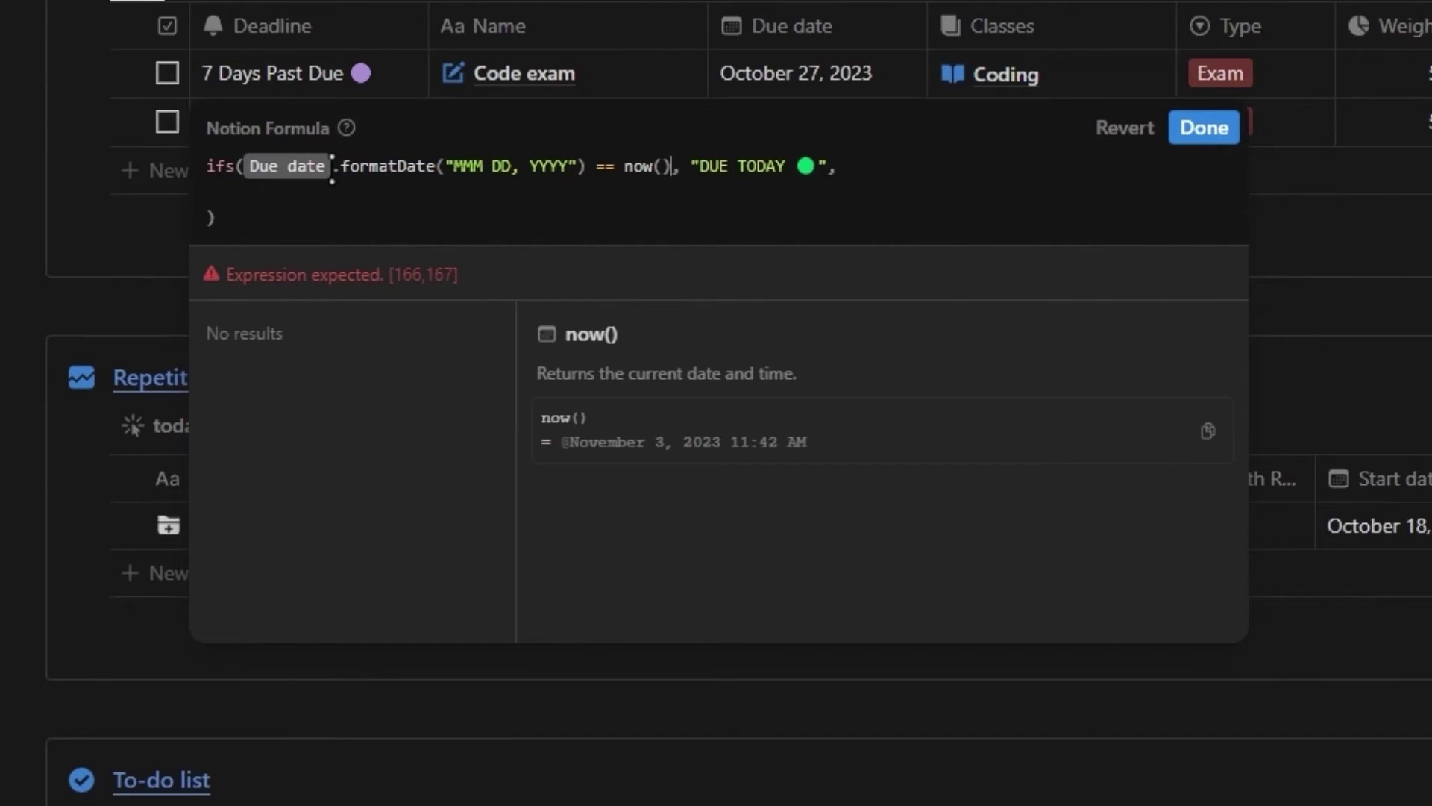
type(".formatDate(\"MMM DD, YYYY\")")
left_click(484, 190)
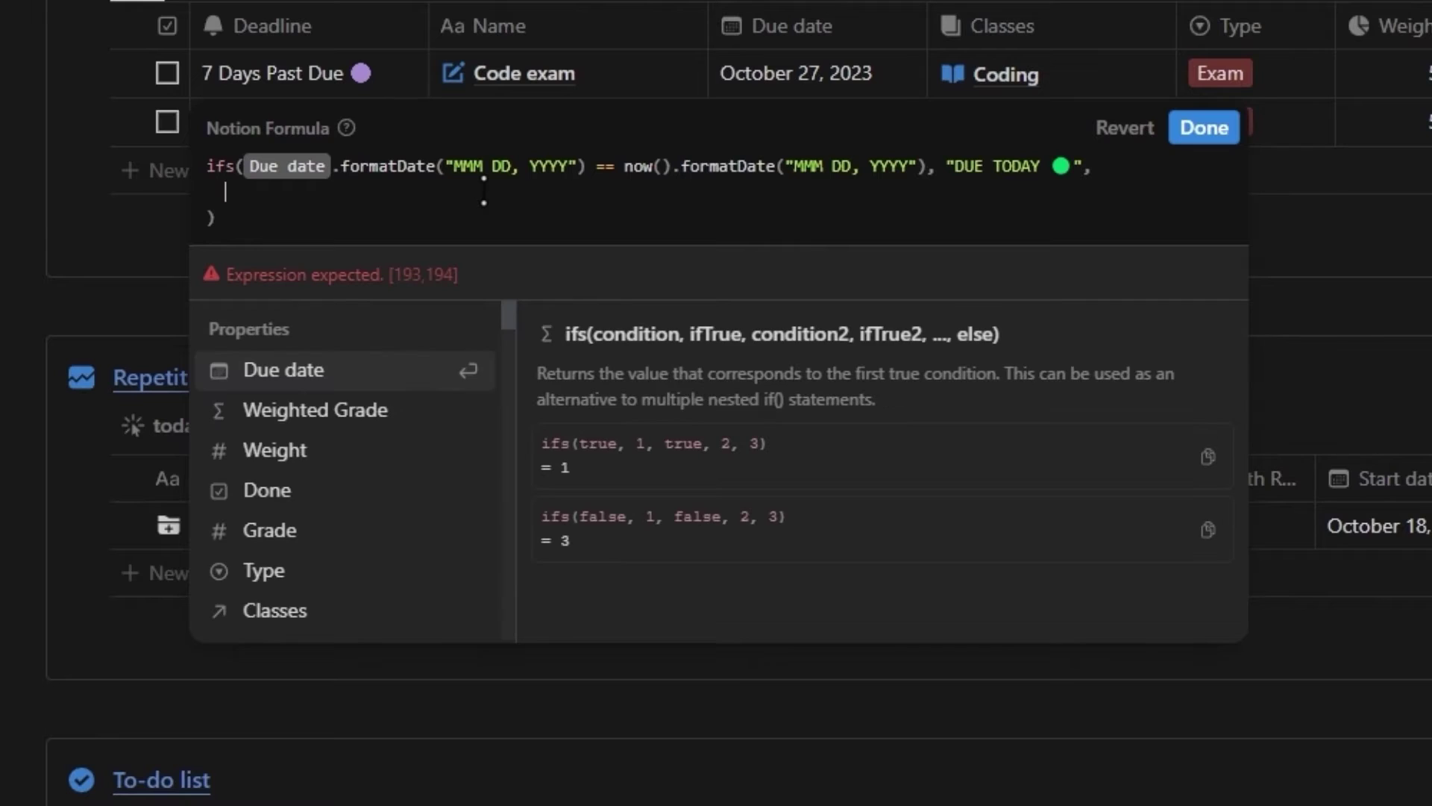
key("Return")
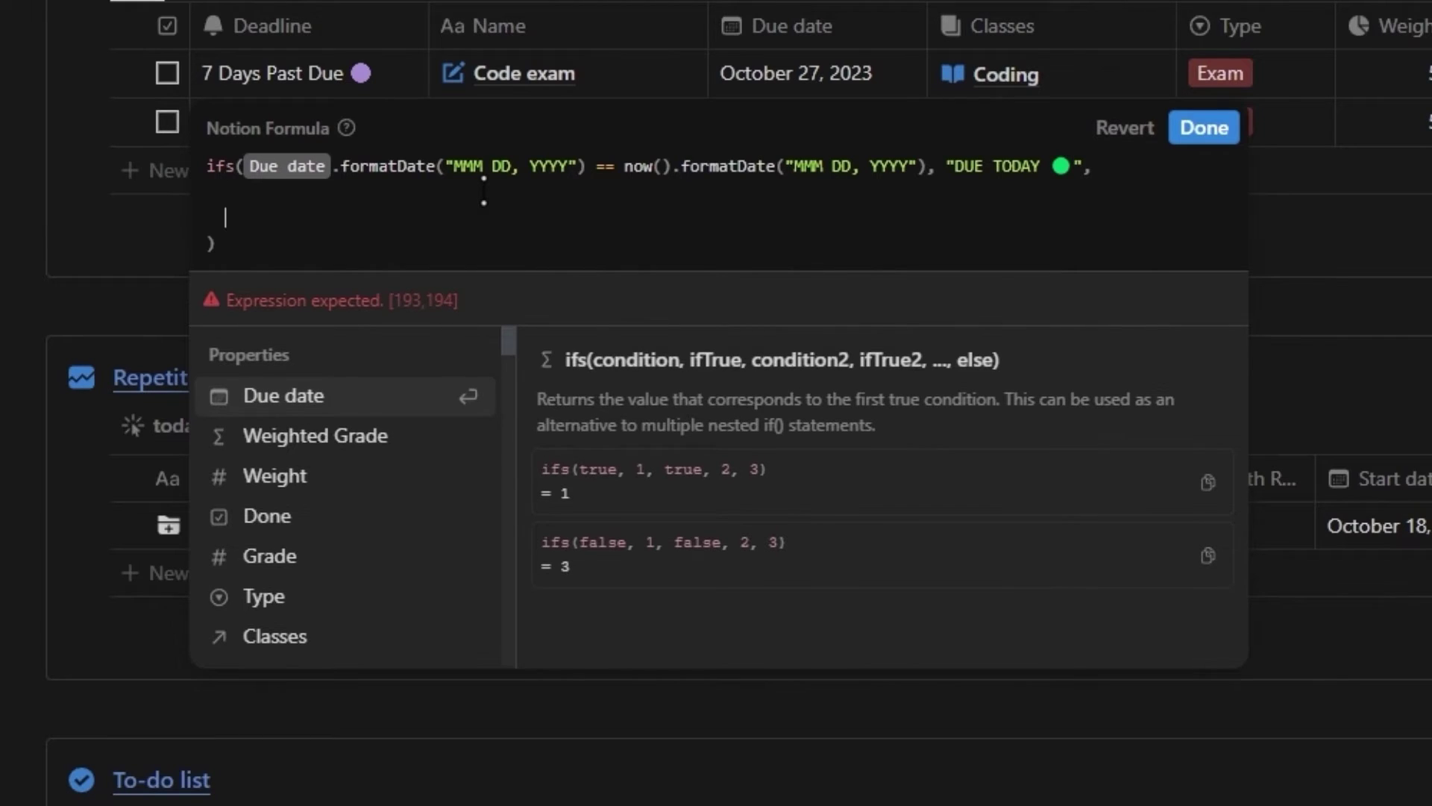
key("Return")
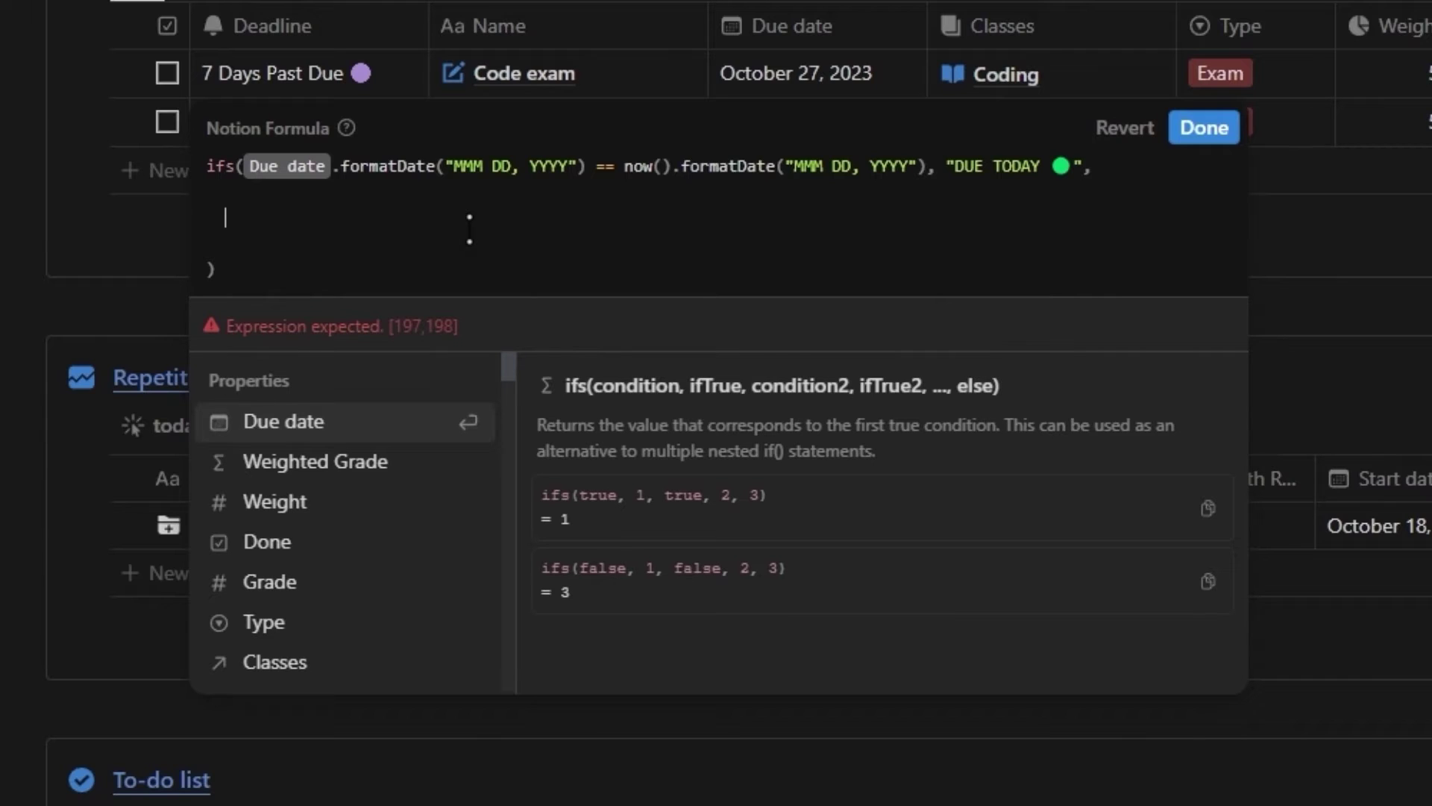
Step: Add a dateBetween(Due date, now(), "days") fallback branch to ifs(), previewing -7
type("dateb")
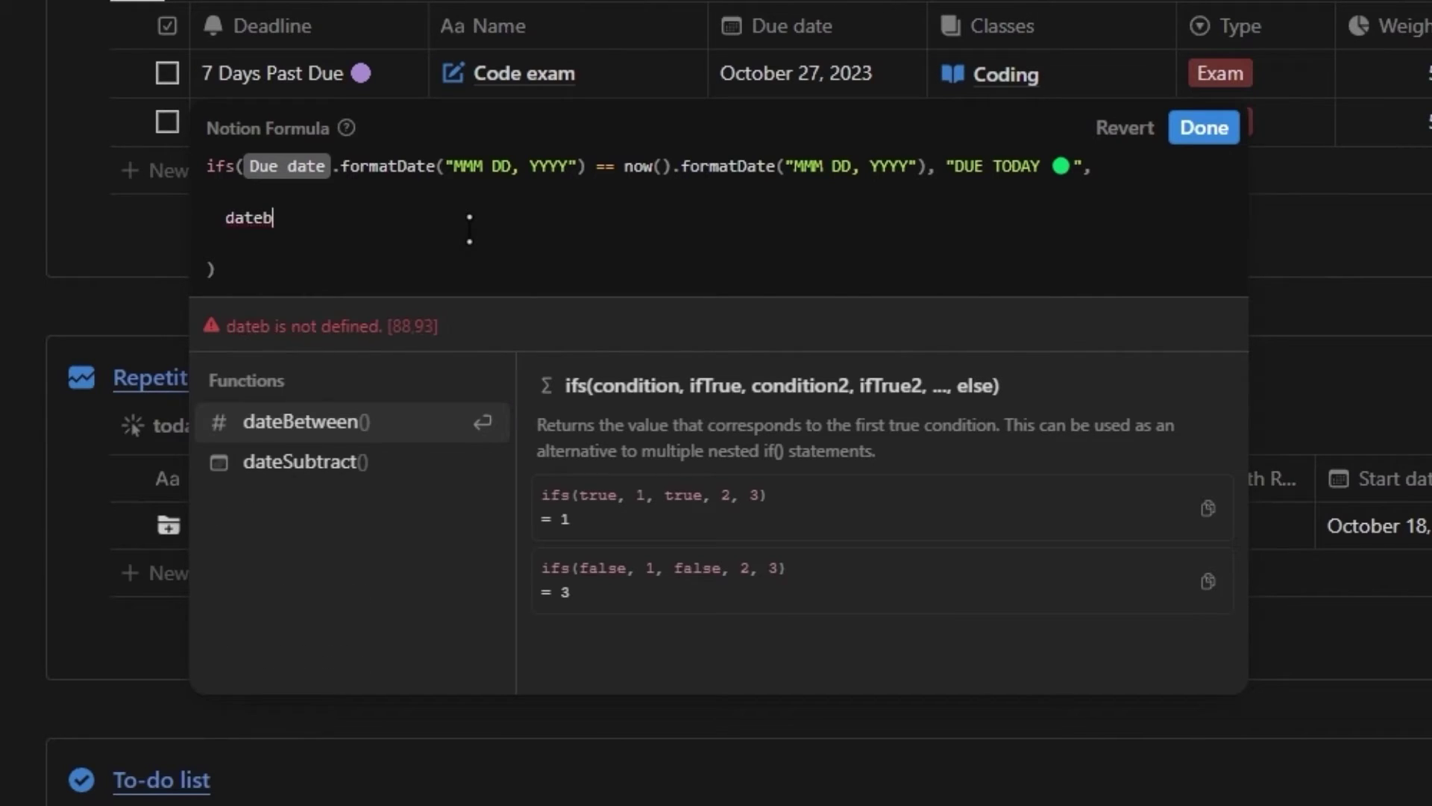
key("Return")
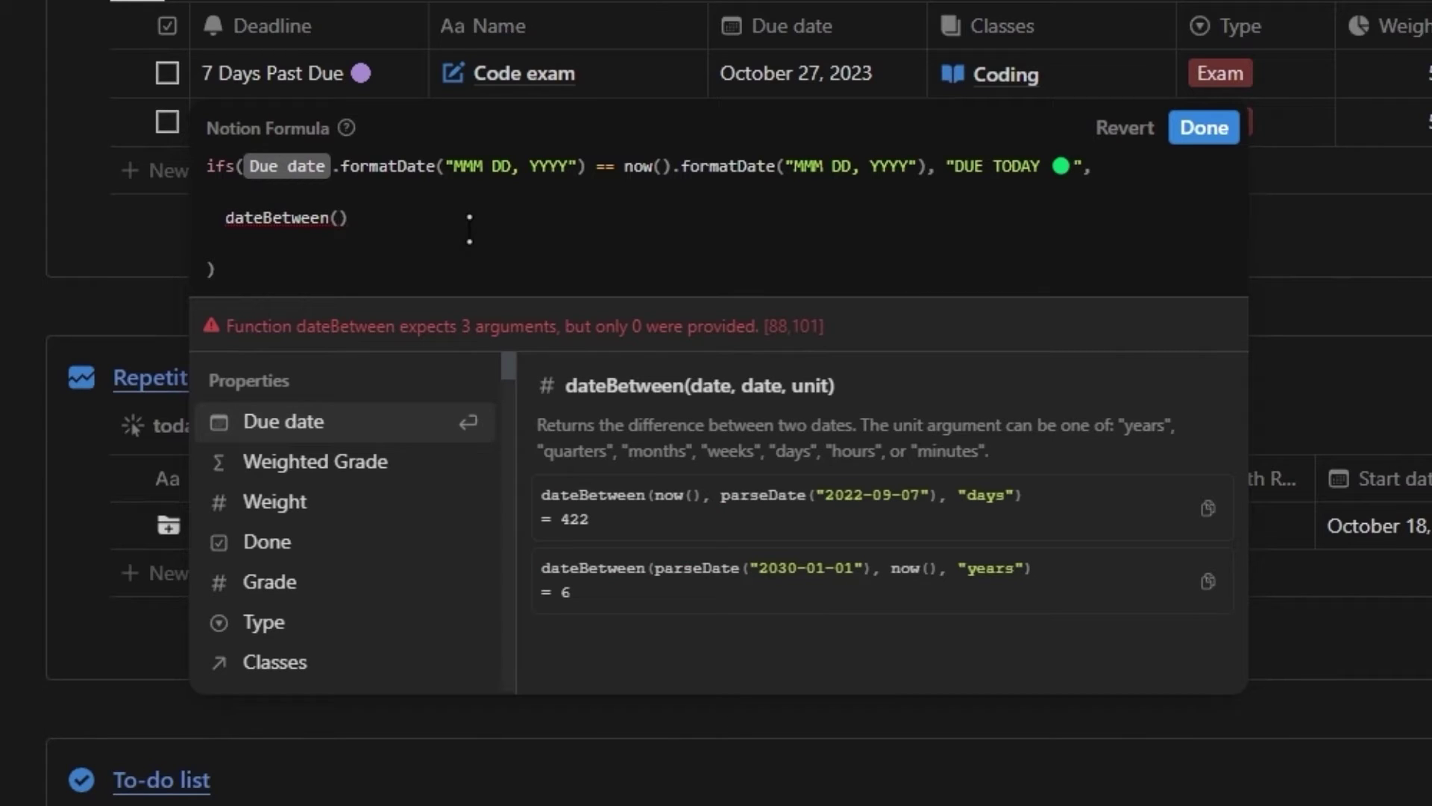
key("Return")
type(",now")
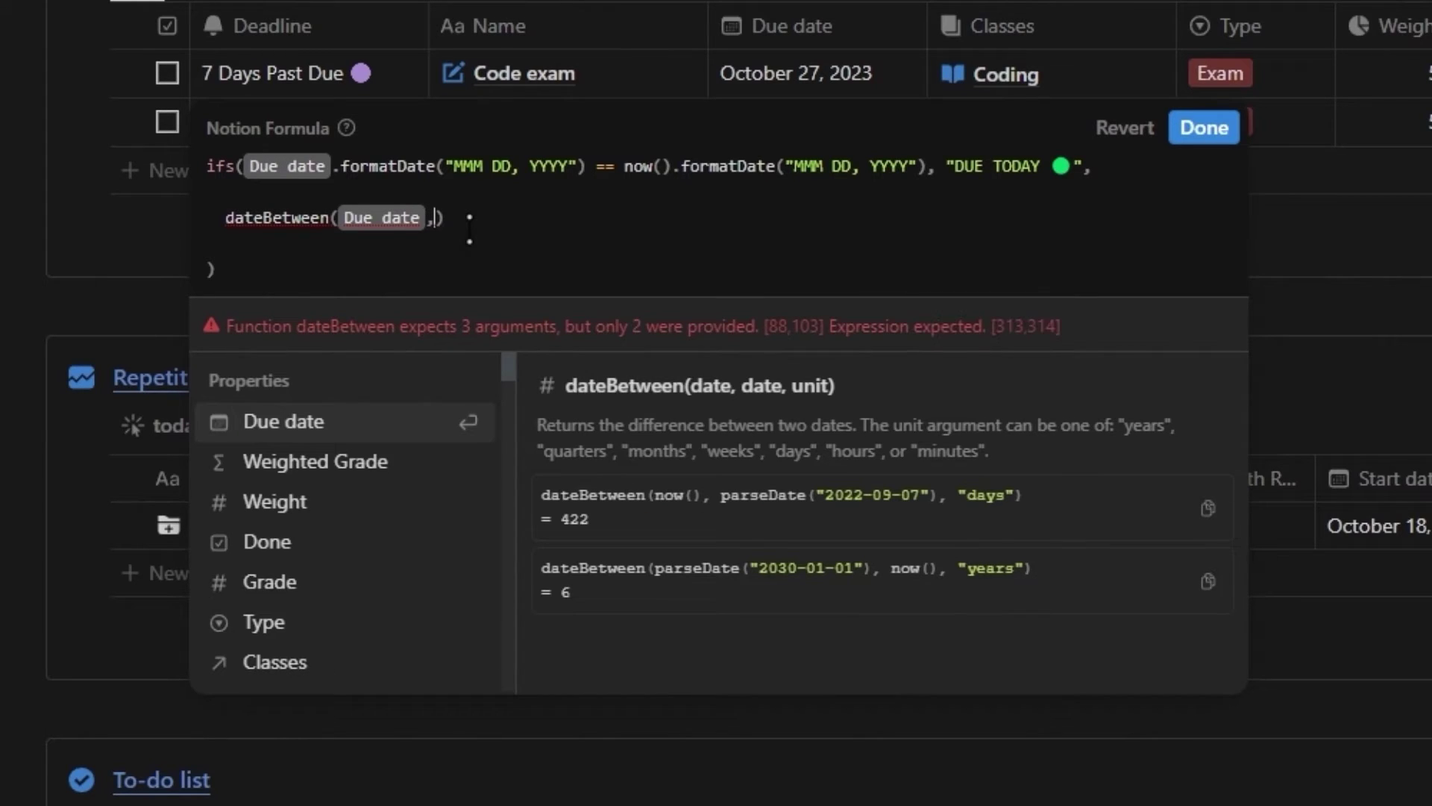
type("(),")
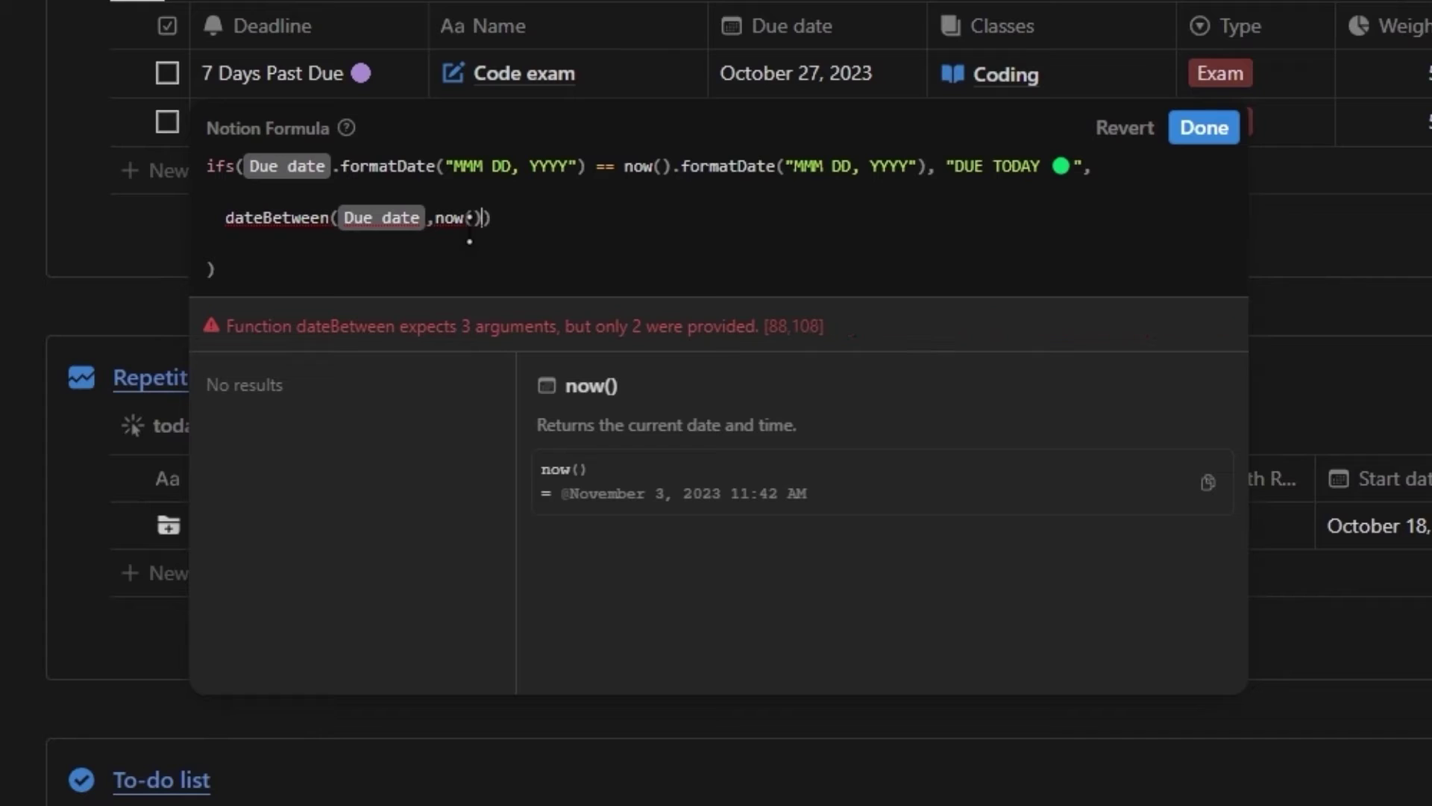
type(" \"days")
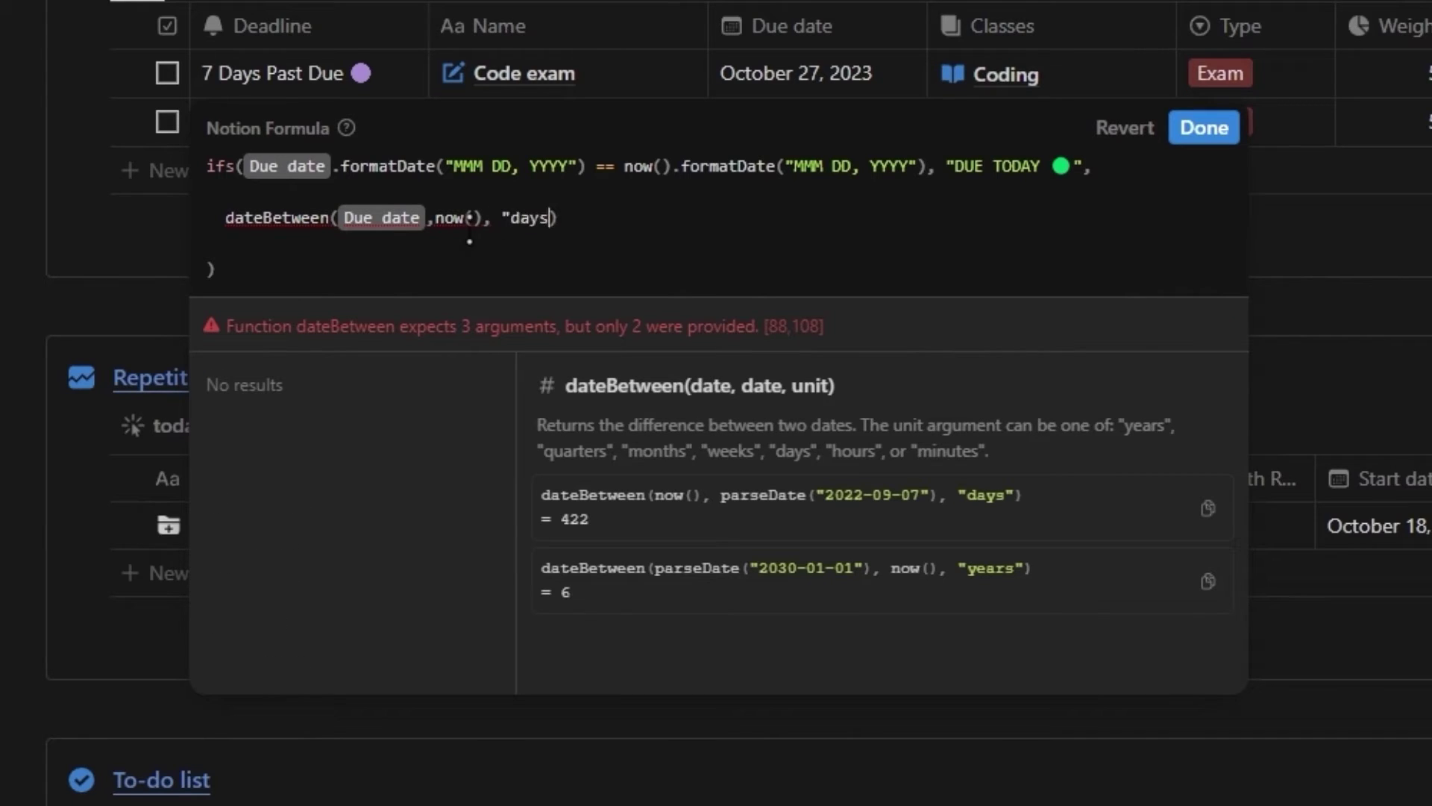
type("\"")
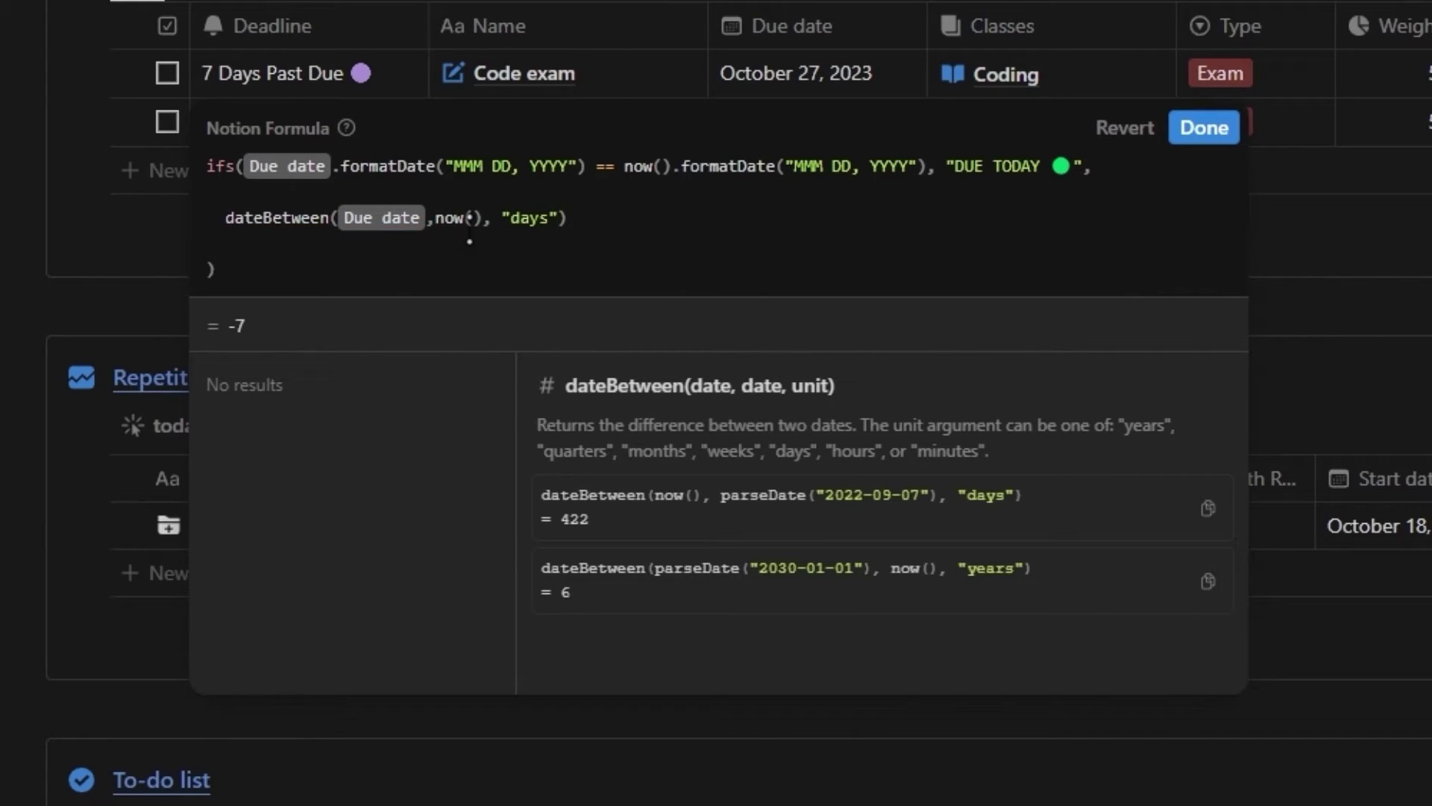
Step: Select the dateBetween expression and open a blank line above ifs()
key("Right")
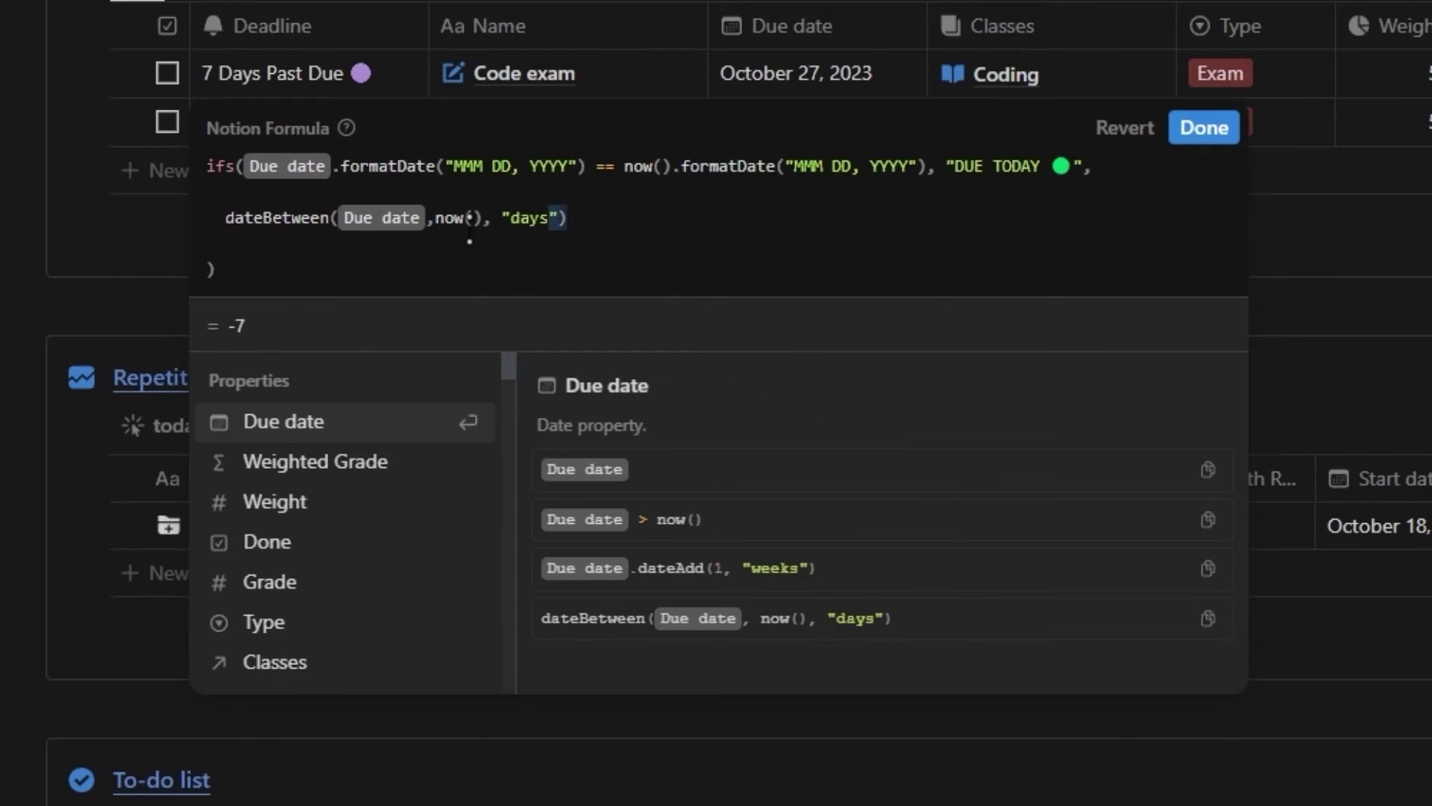
key("shift+Left")
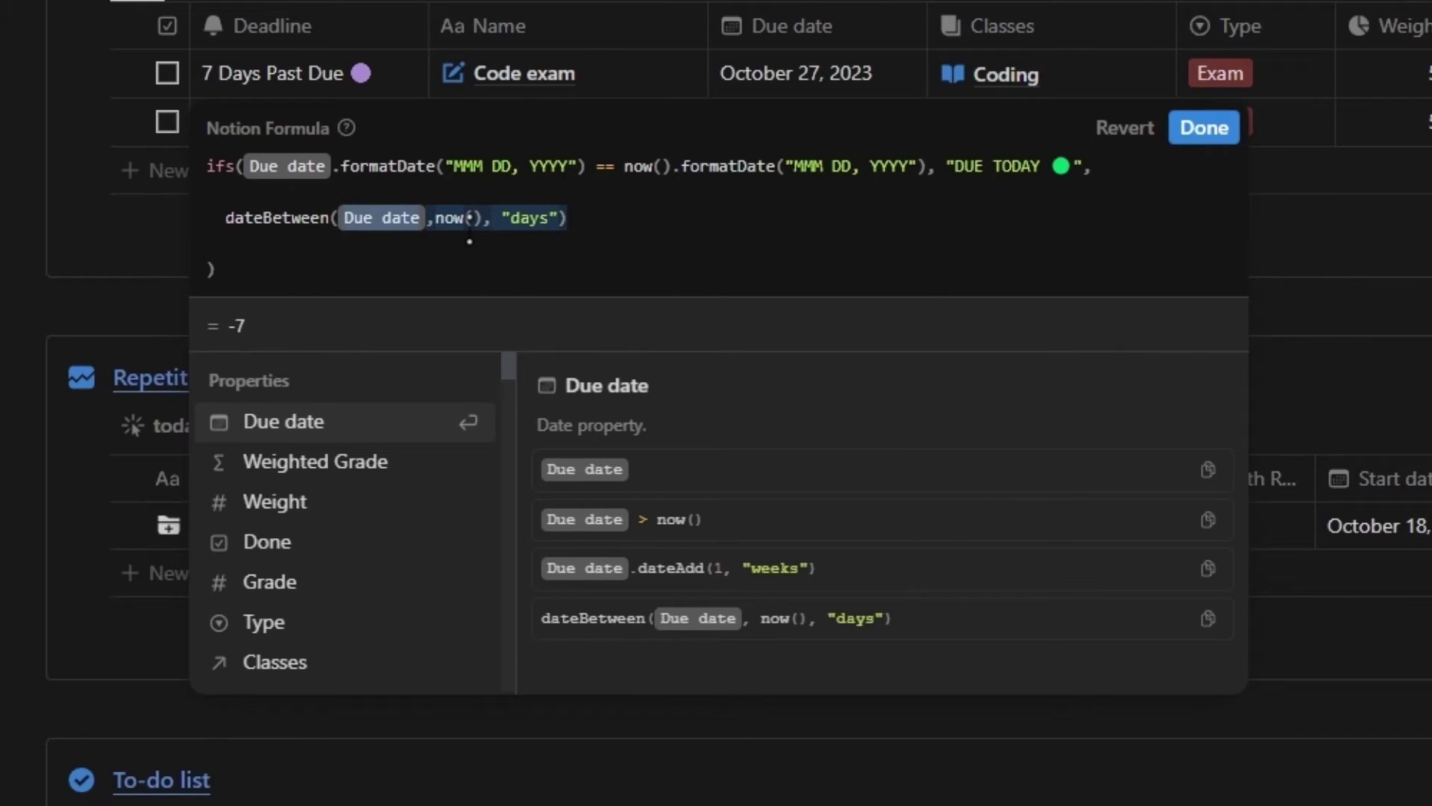
key("ctrl+shift+Left")
key("ctrl+c")
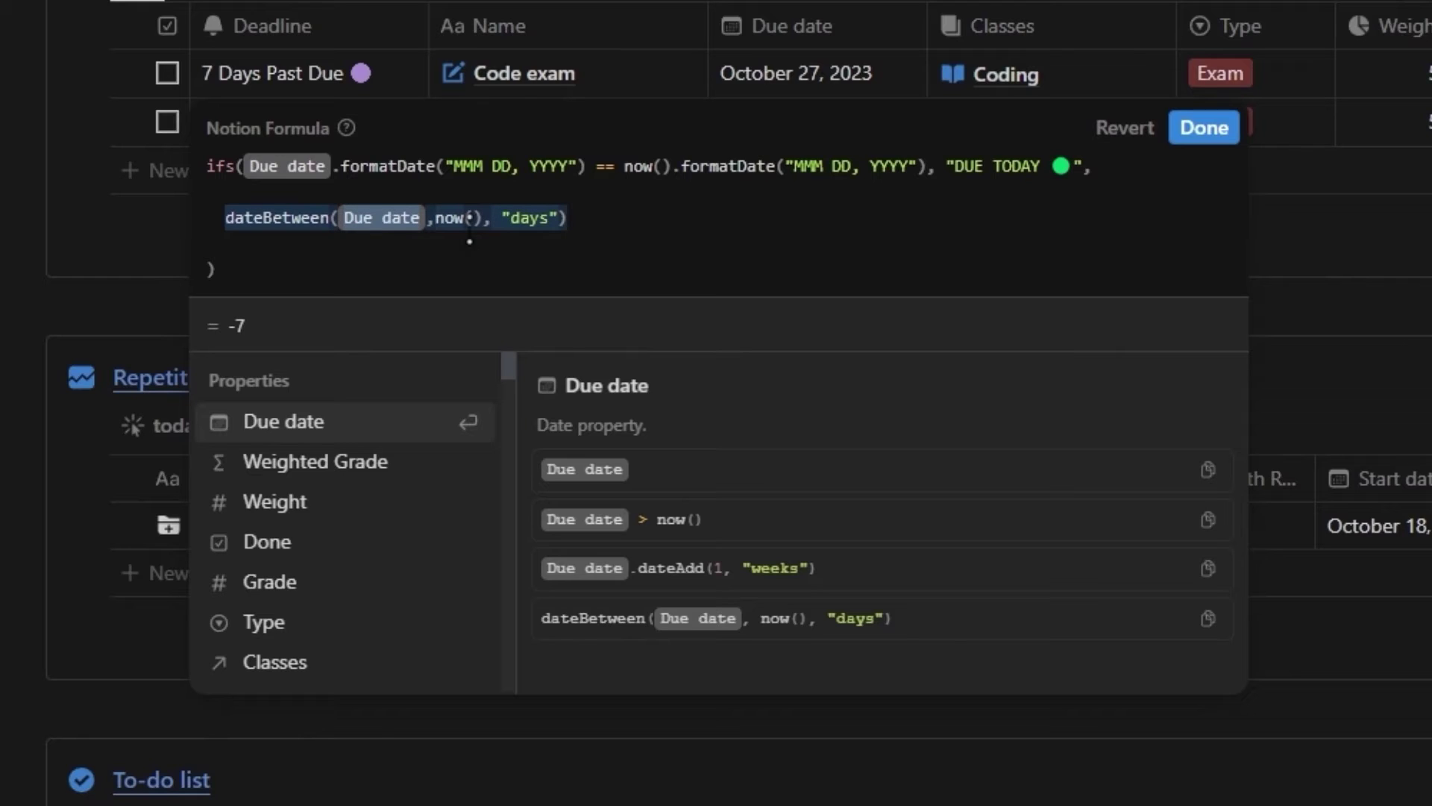
left_click(204, 165)
key("Return")
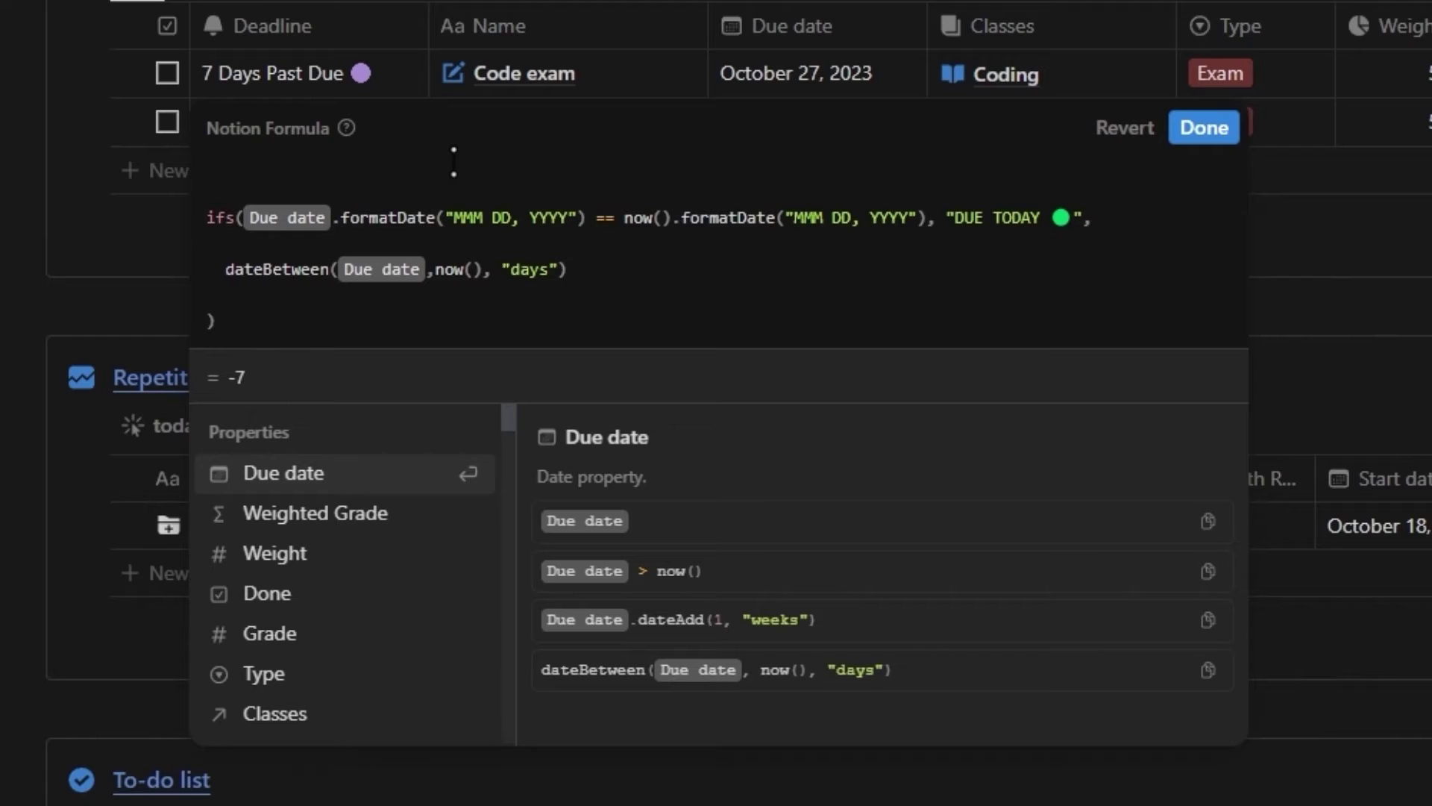
Step: Wrap the formula in lets() defining daysbetween as dateBetween(Due date, now(), "days")
type("lets(")
key("Return")
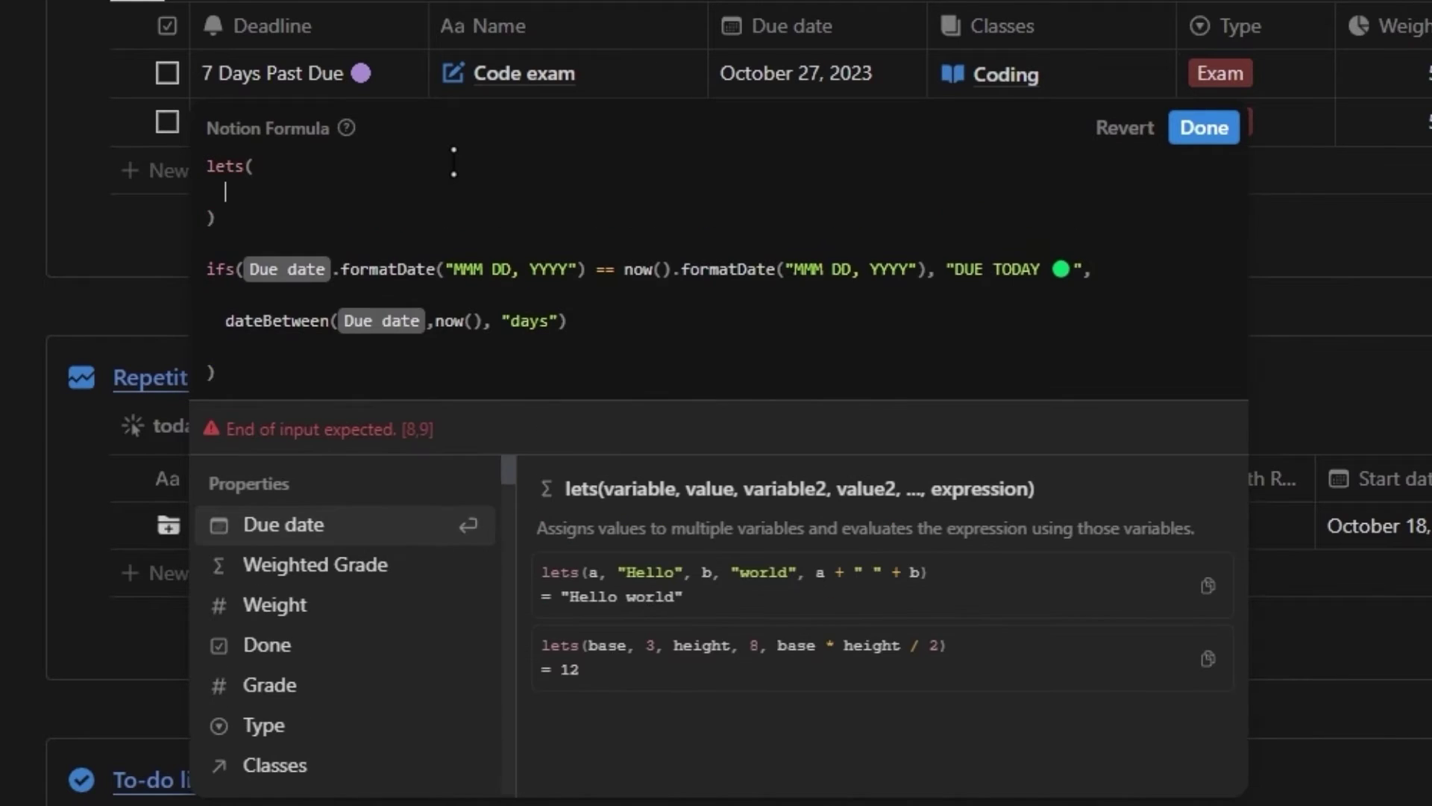
left_click(203, 218)
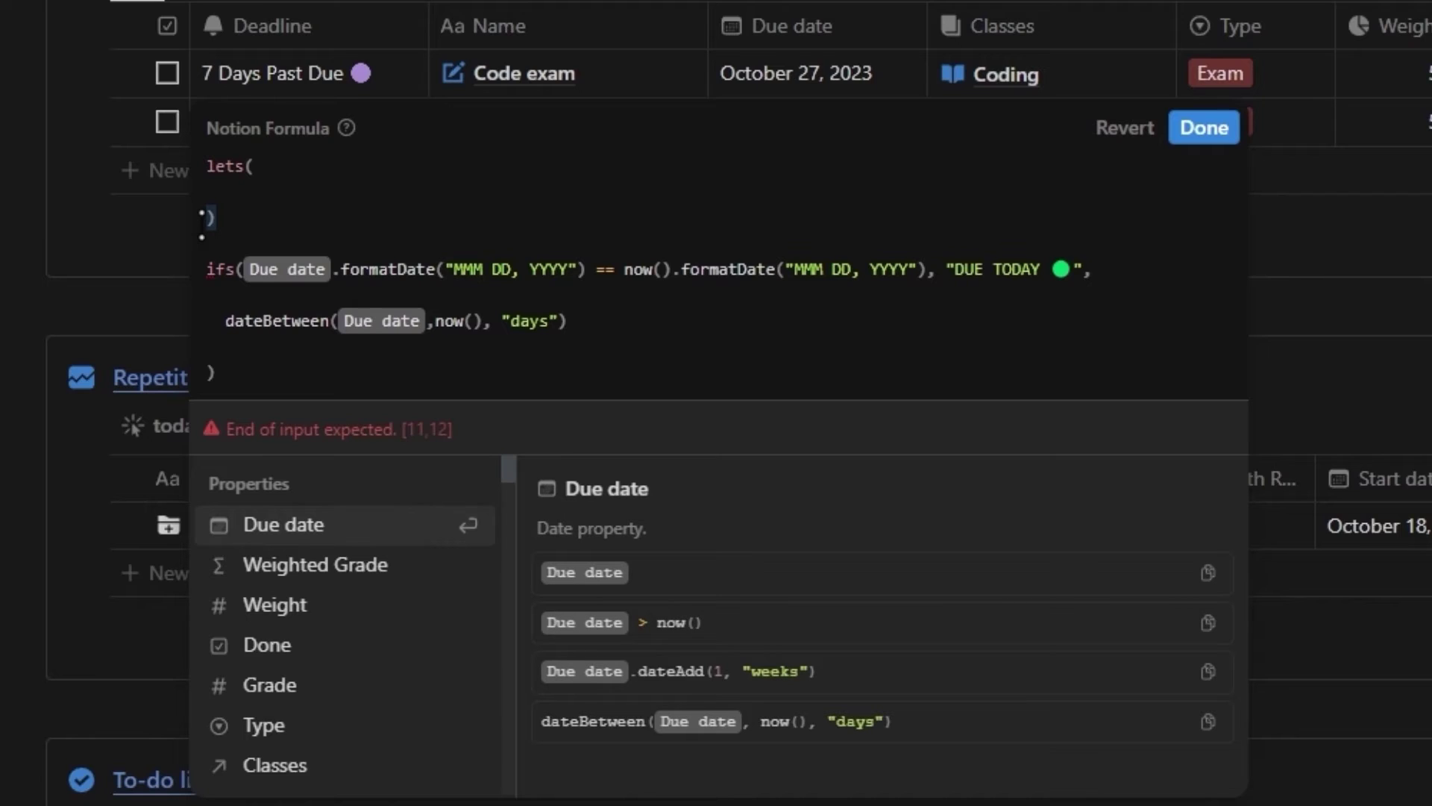
key("Delete")
left_click(208, 371)
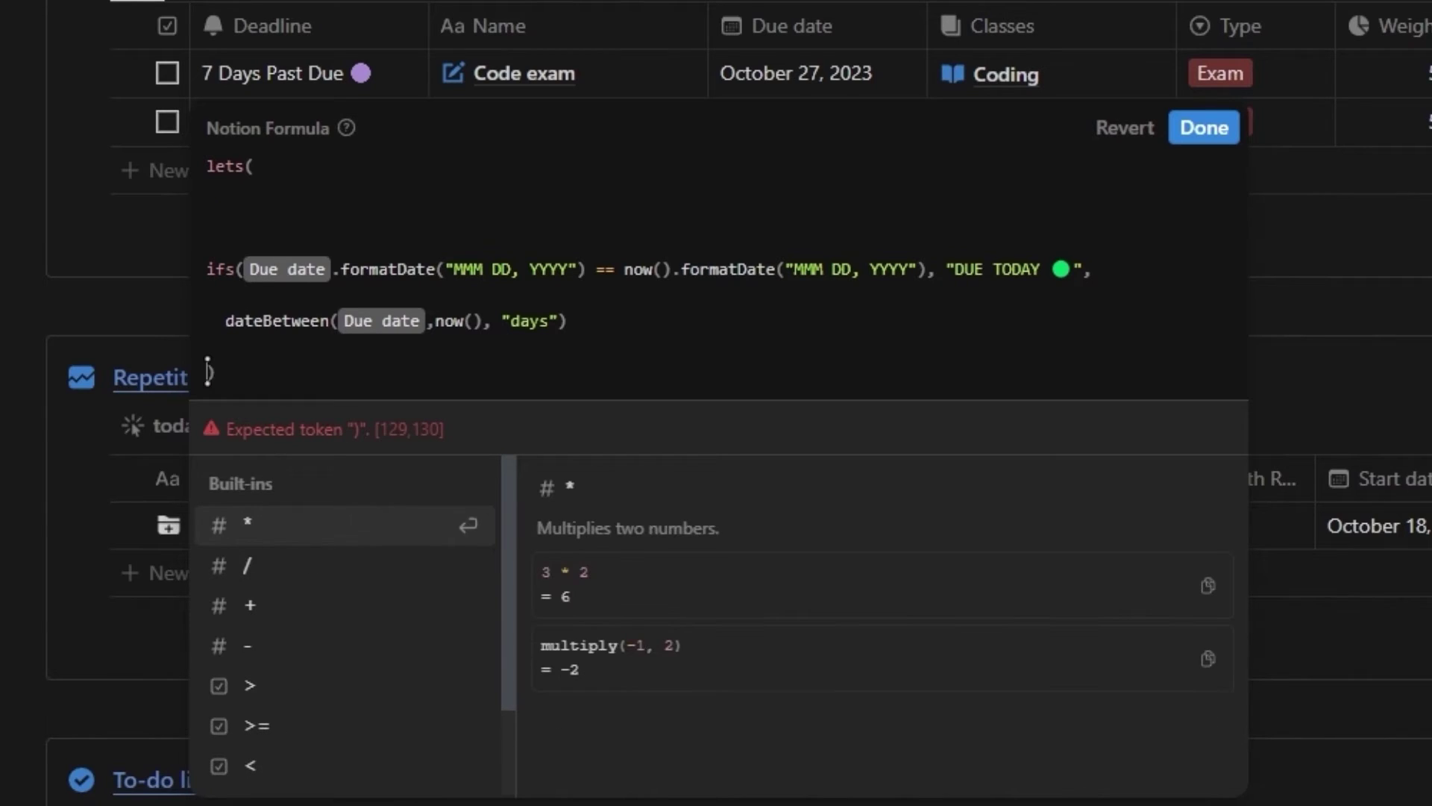
key("Return")
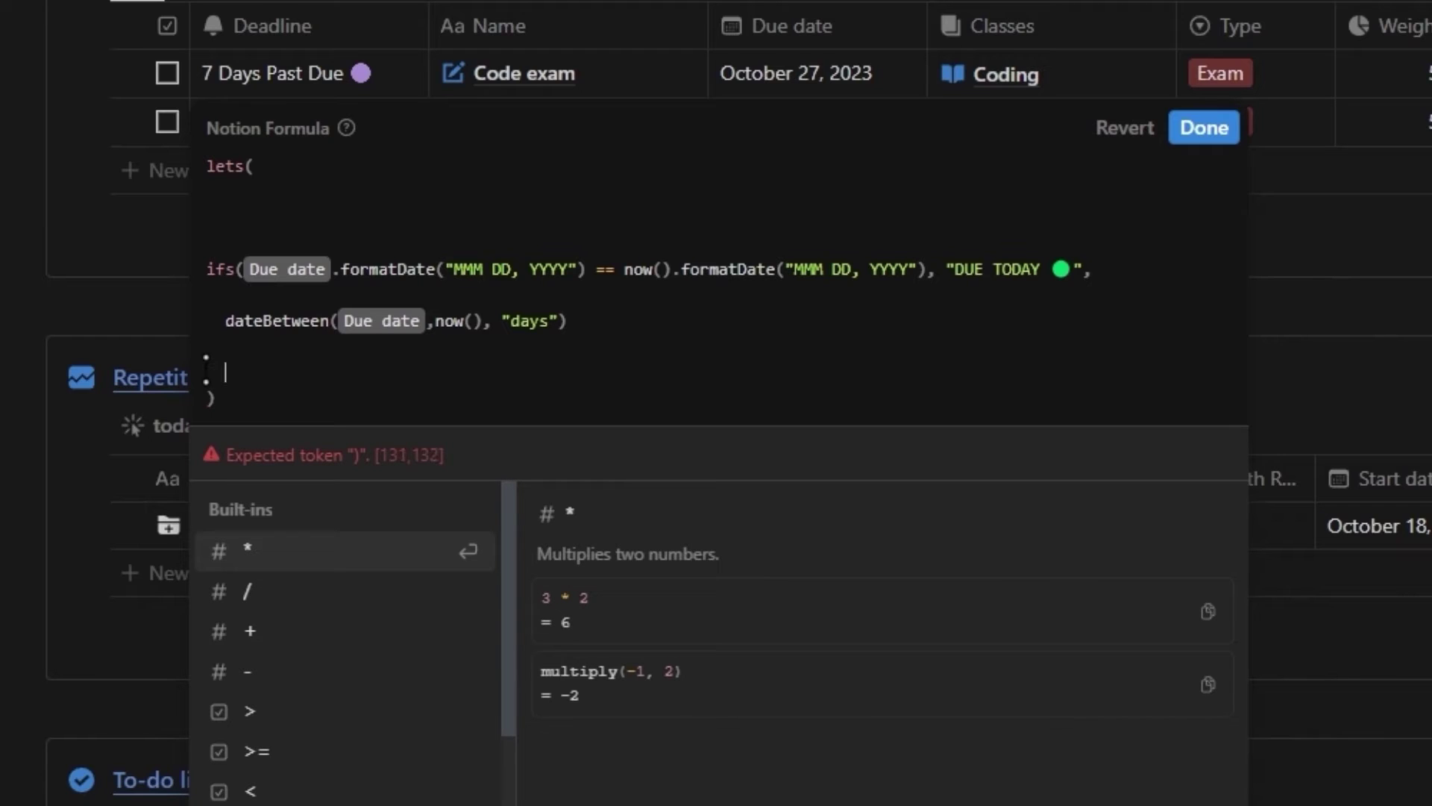
type(")")
left_click(289, 164)
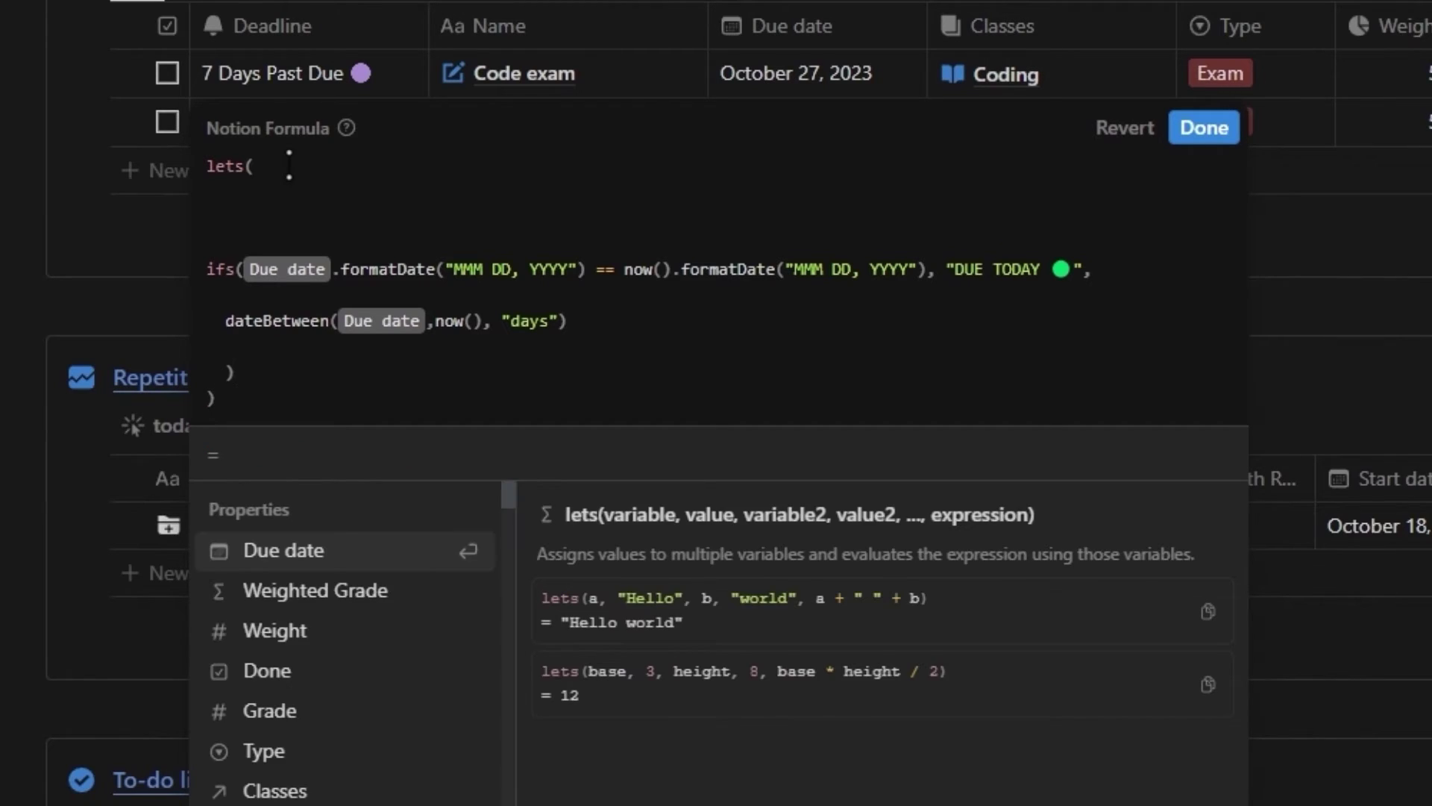
type("days")
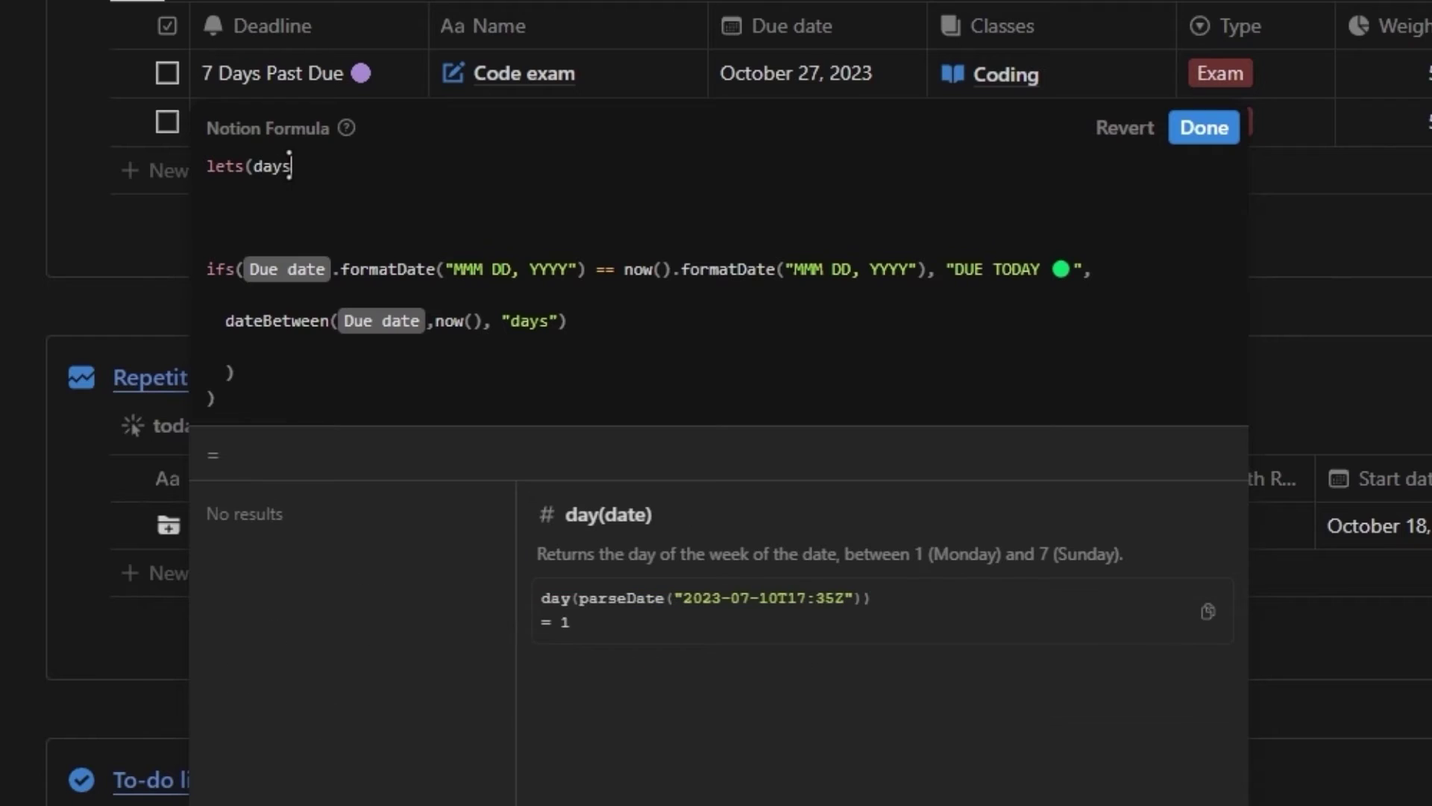
type("between,")
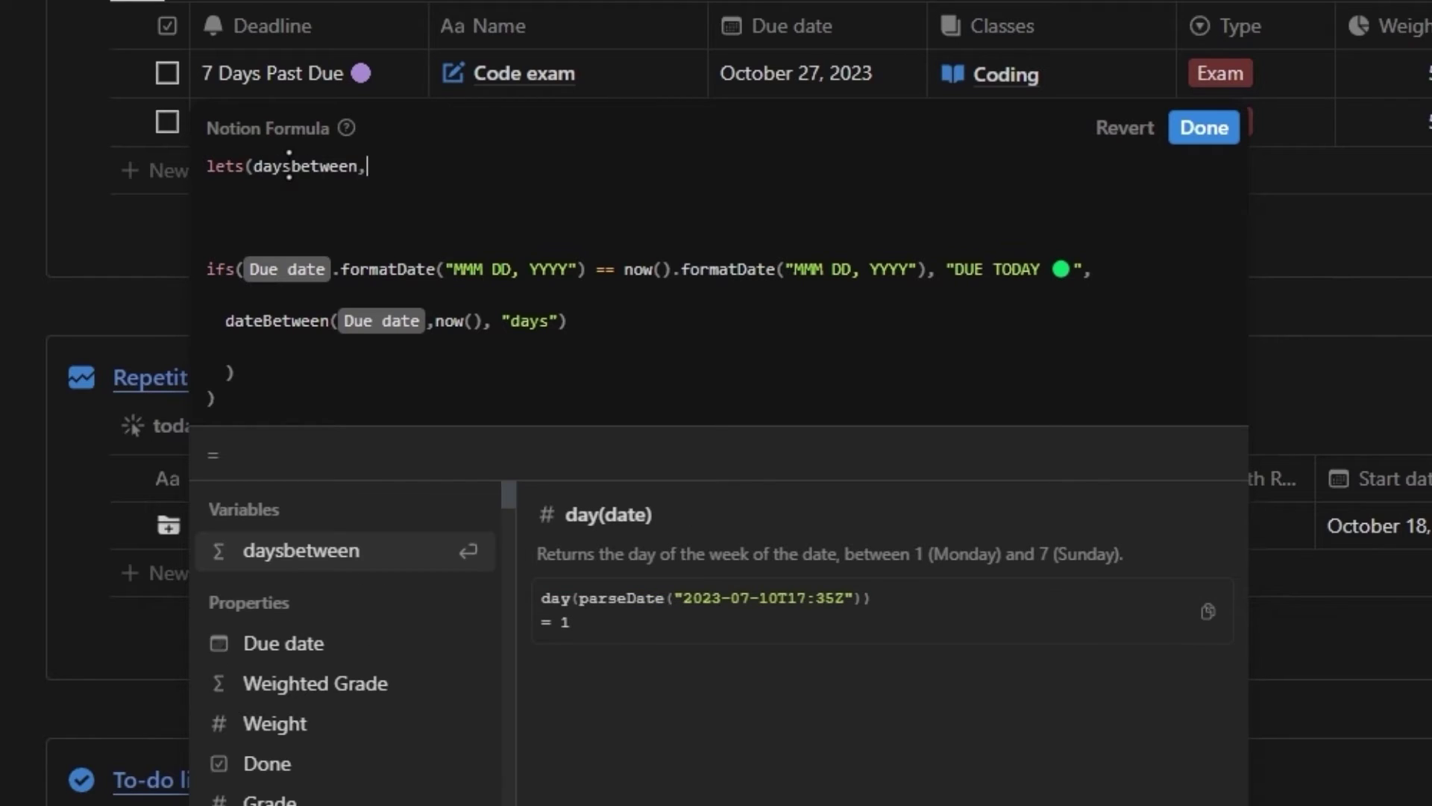
key("Return")
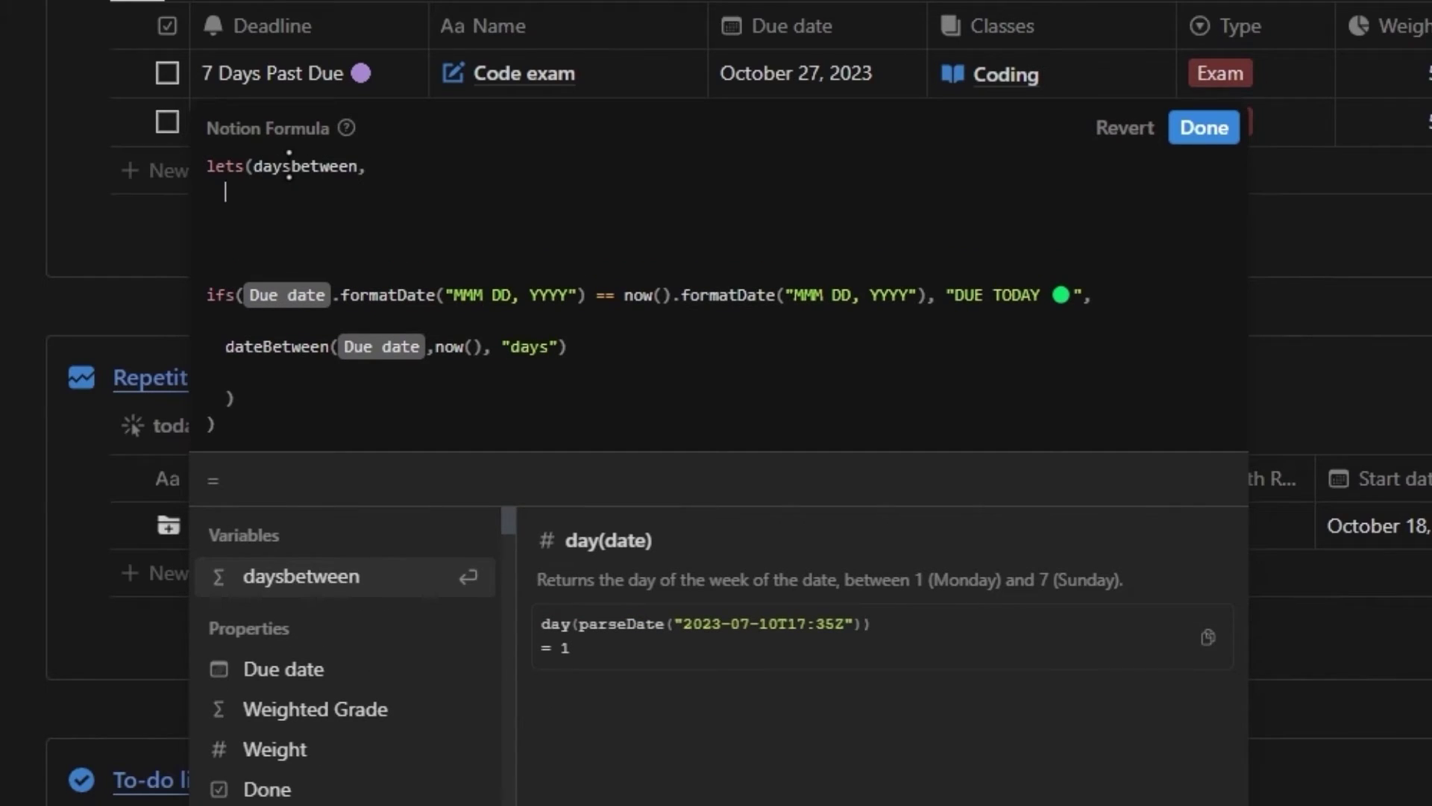
key("ctrl+v")
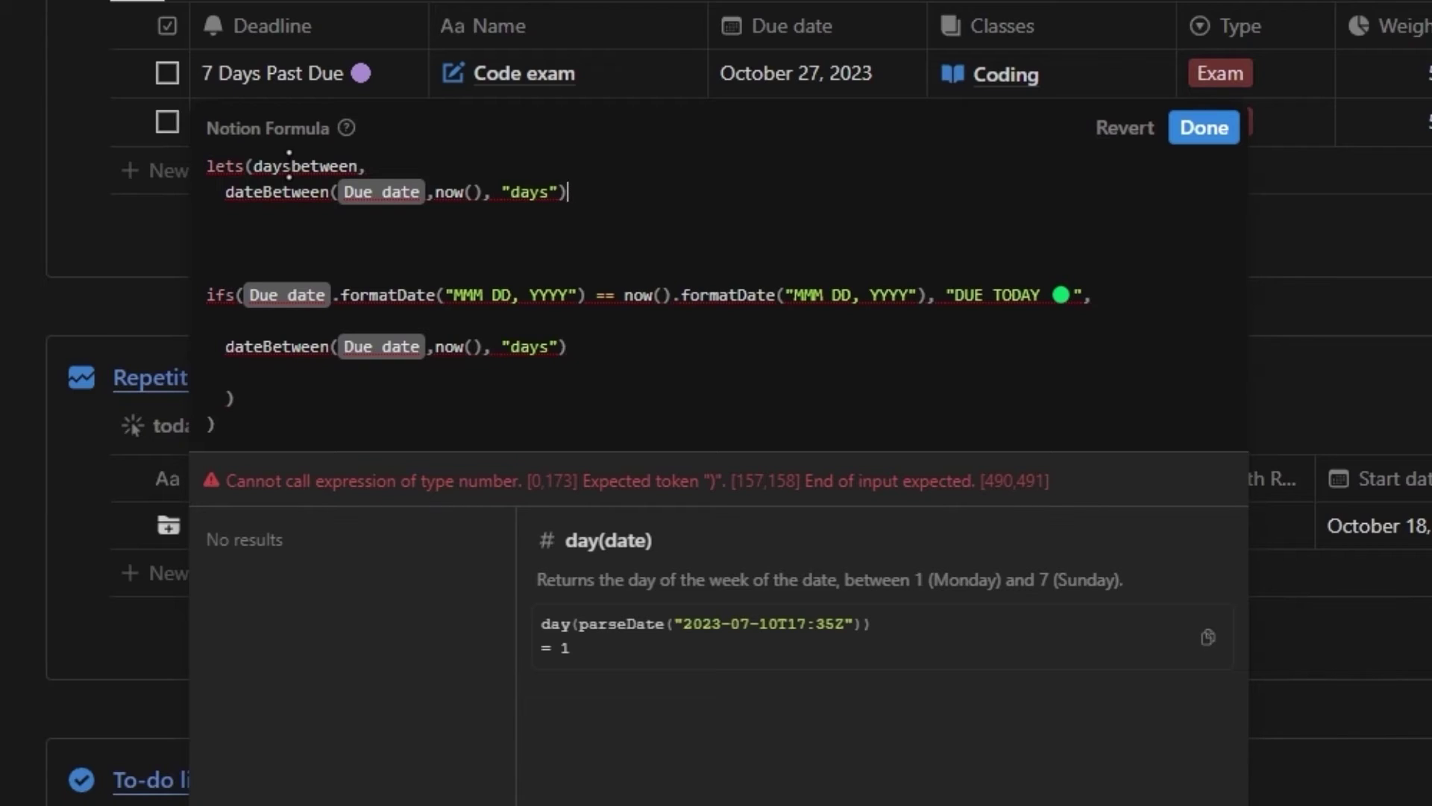
type(",")
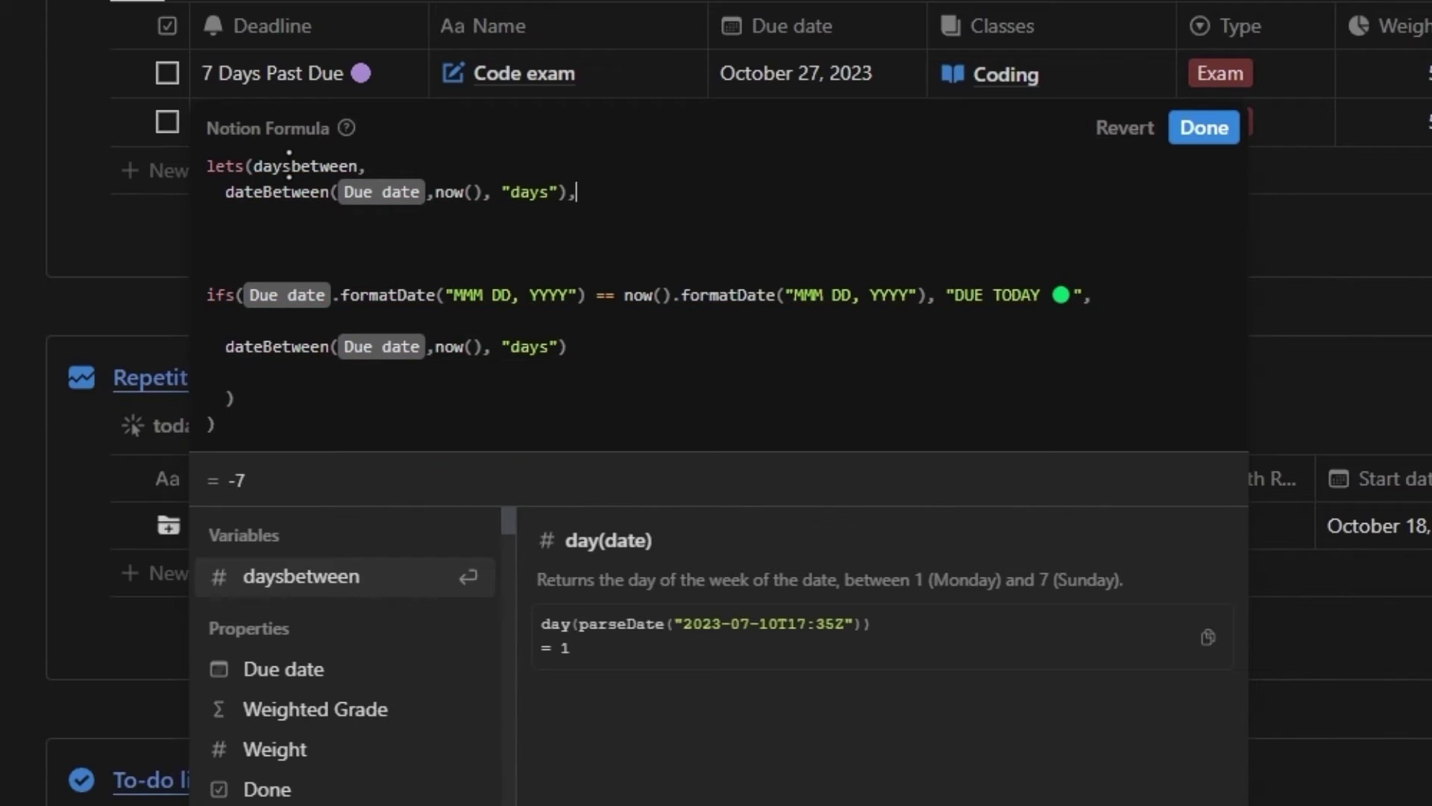
Step: Replace the repeated dateBetween call in ifs() with the daysbetween variable
left_click(572, 344)
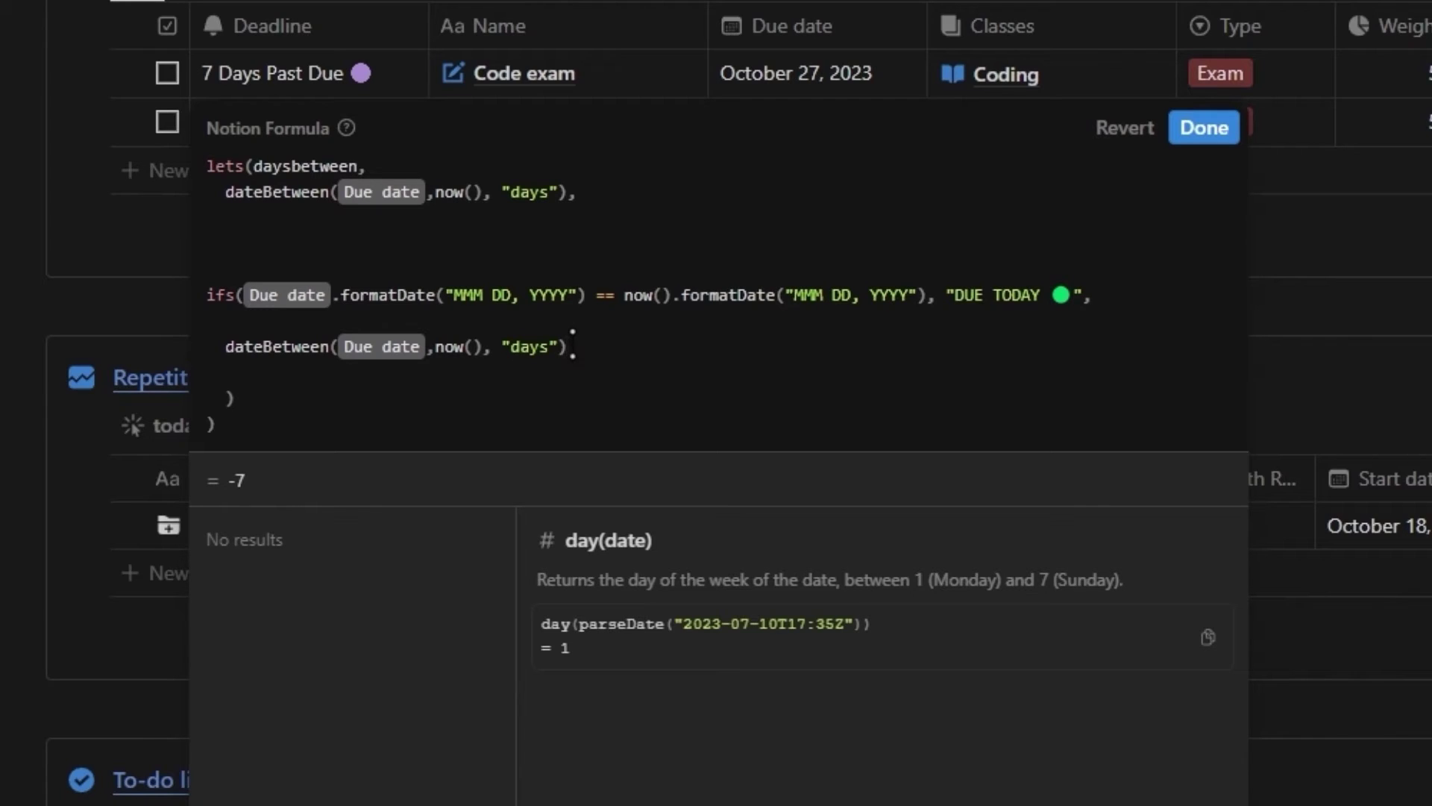
key("shift+Left")
key("shift+Left")
key("shift+Left")
key("shift+Left")
key("shift+Left")
key("shift+Left")
key("shift+Left")
key("shift+Left")
key("shift+Left")
key("shift+Left")
key("shift+Left")
key("shift+Left")
key("shift+Left")
key("shift+Left")
key("shift+Left")
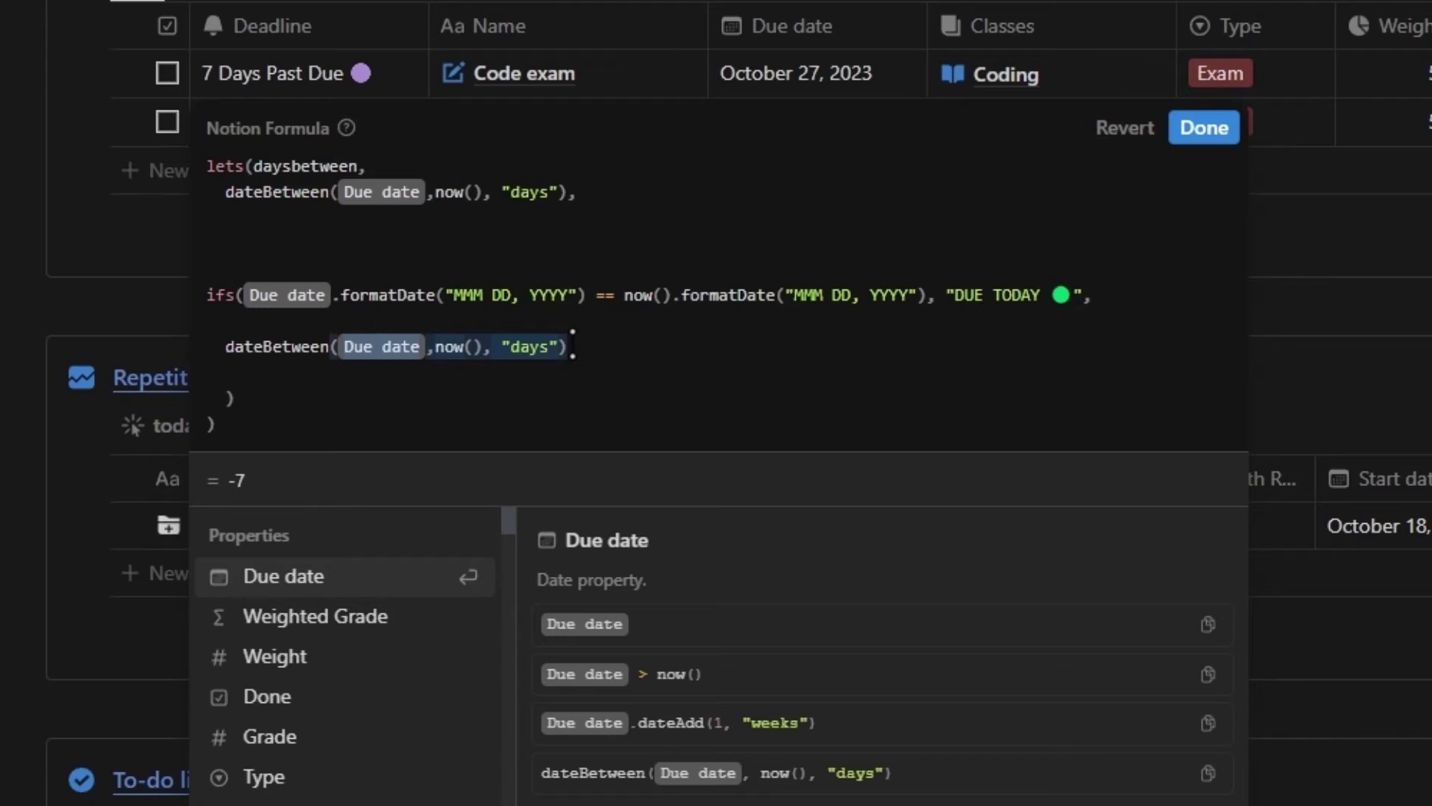
key("shift+Left")
key("shift+Left")
key("shift+Left")
key("shift+Left")
key("shift+Left")
key("shift+Left")
key("shift+Left")
key("shift+Left")
key("shift+Left")
key("shift+Left")
key("shift+Left")
key("BackSpace")
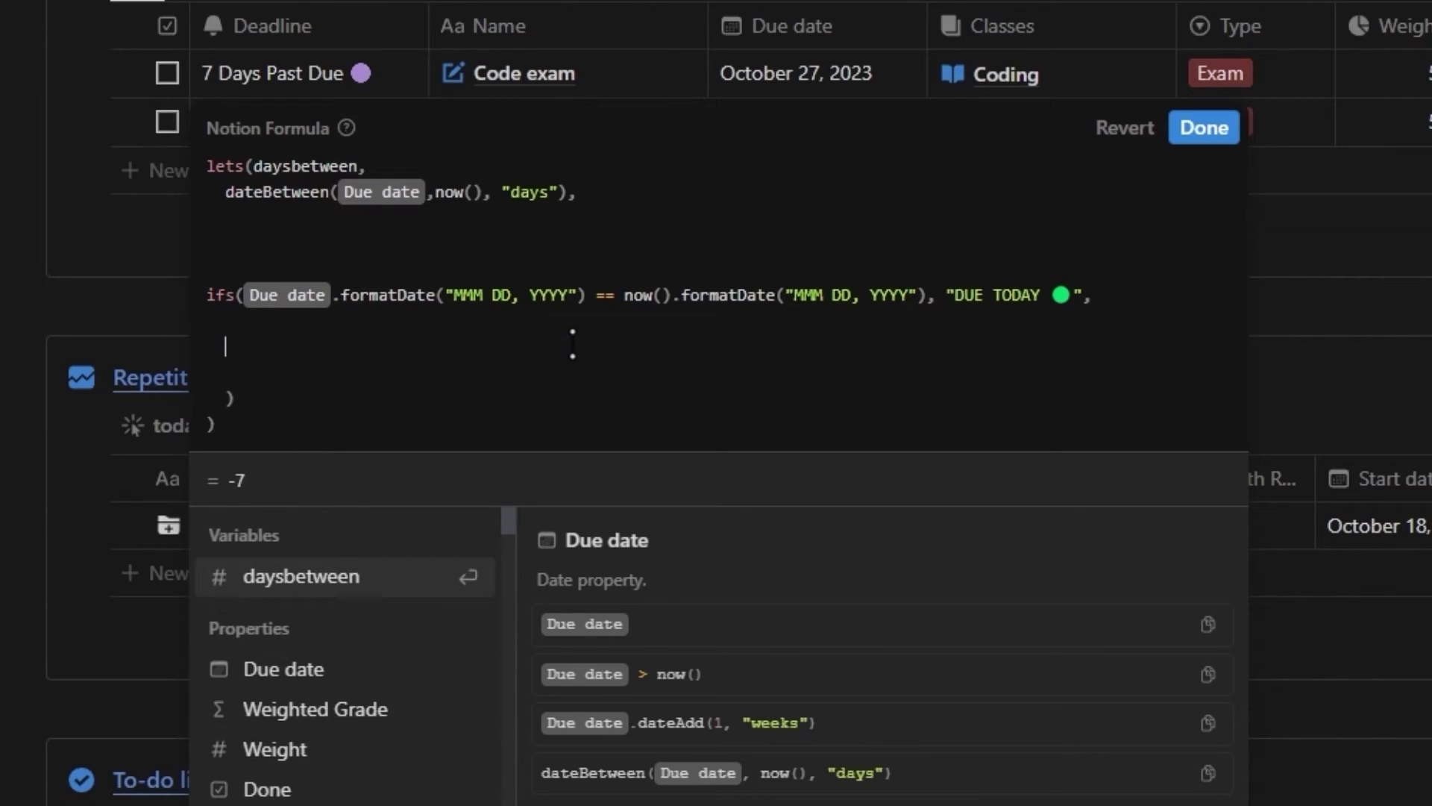
key("Return")
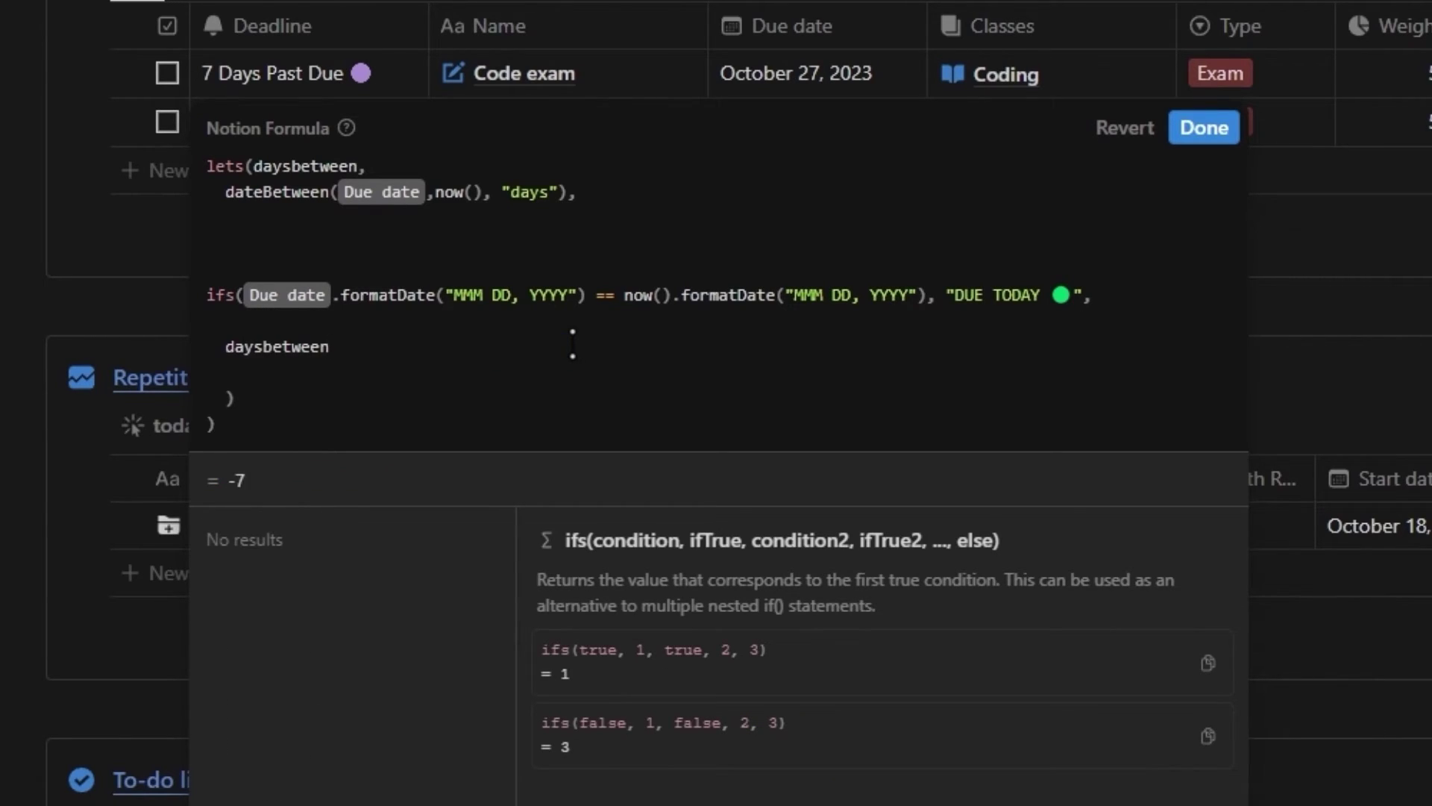
Step: Add the branch daysbetween > 0 returning (daysbetween + 1) formatted plus " Days Remaining 🔴"
type("> 0,")
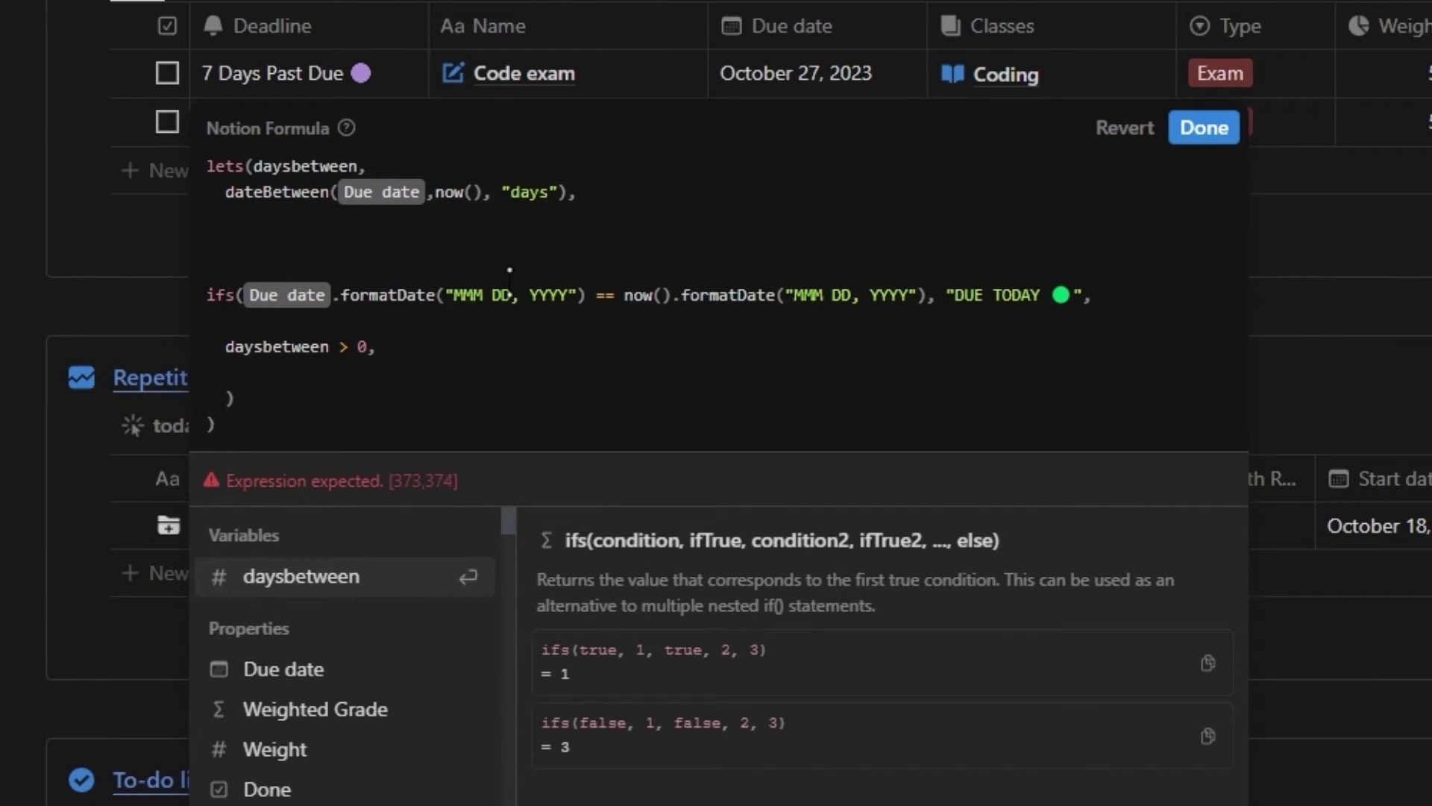
type(" (")
key("Return")
type("+1")
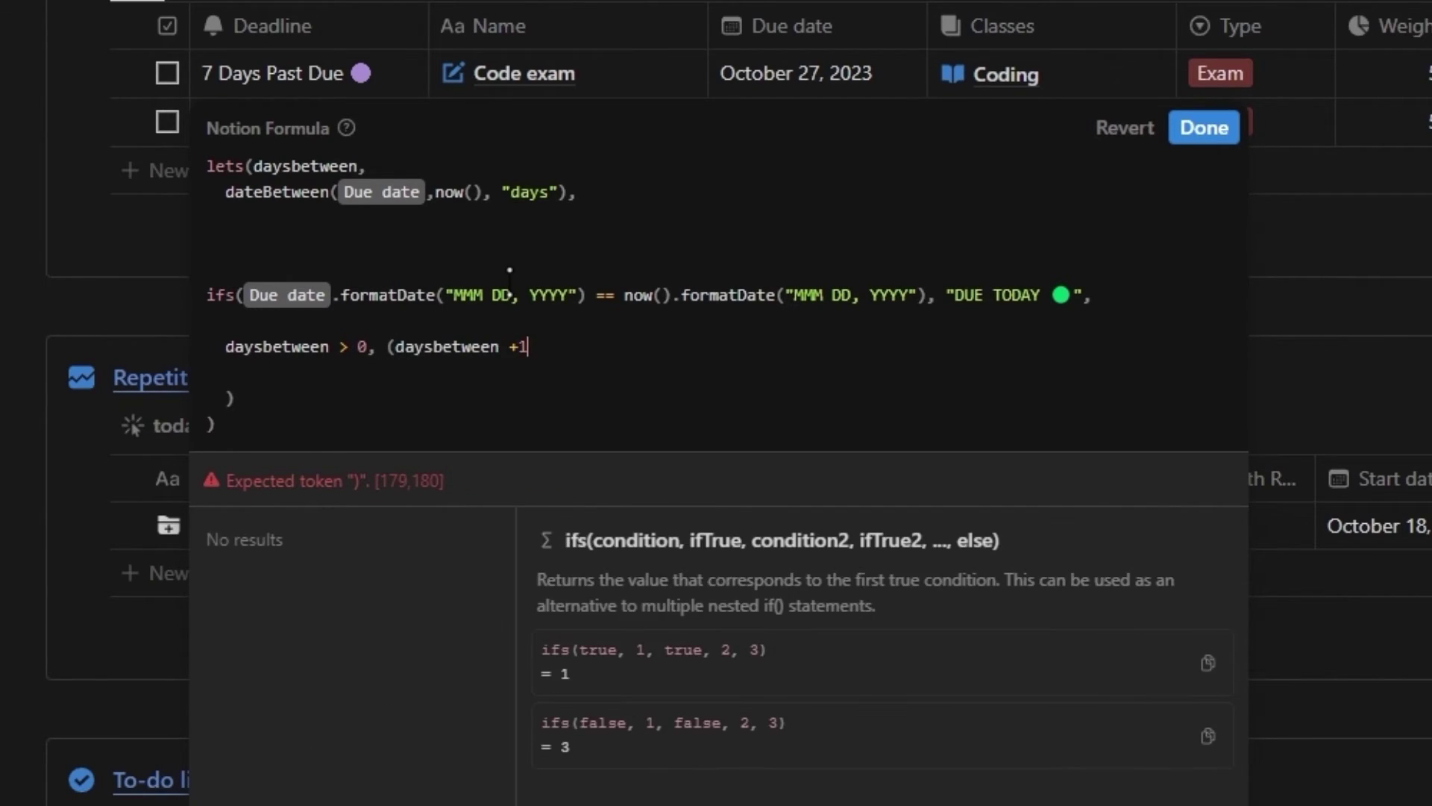
type(").")
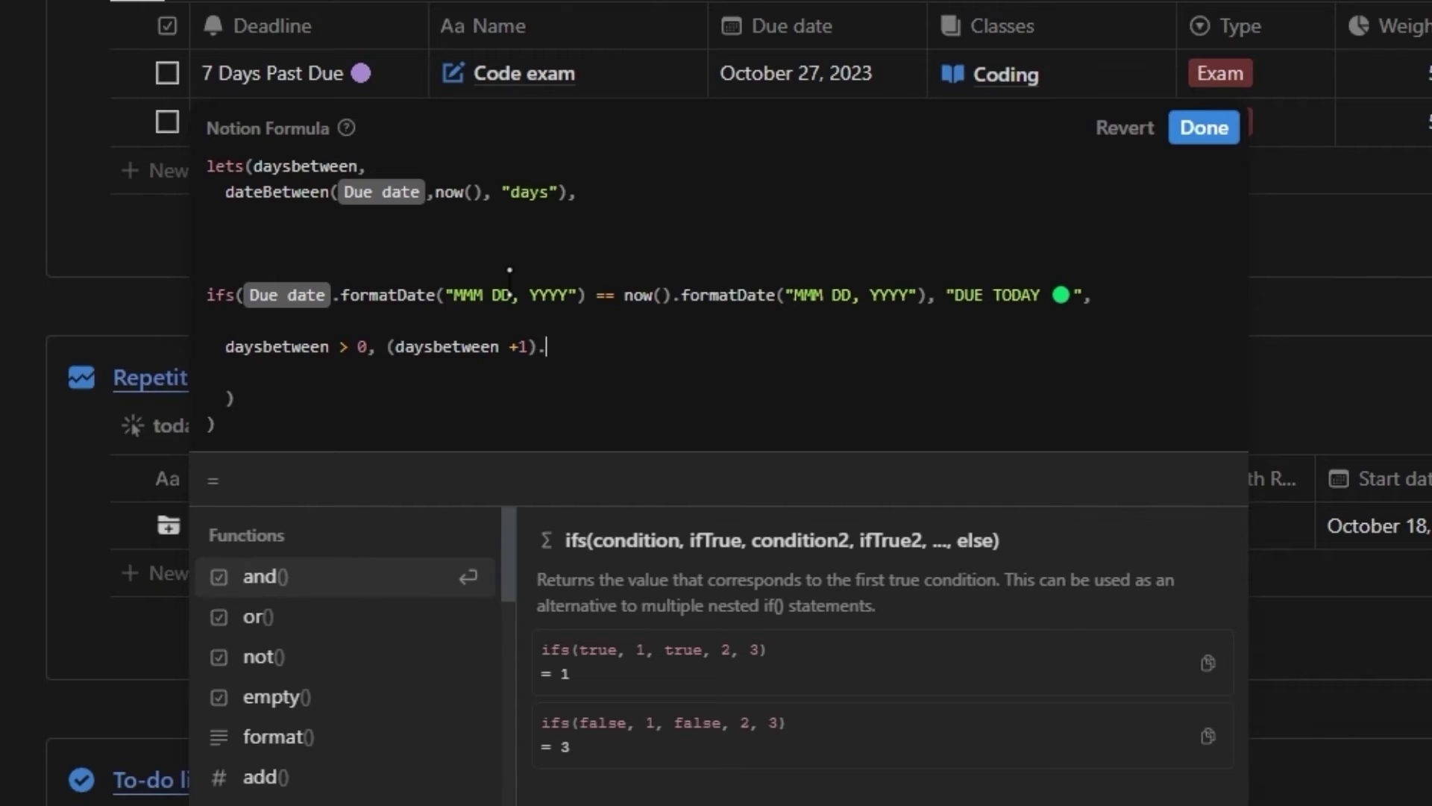
type("form")
key("Return")
type("+ ")
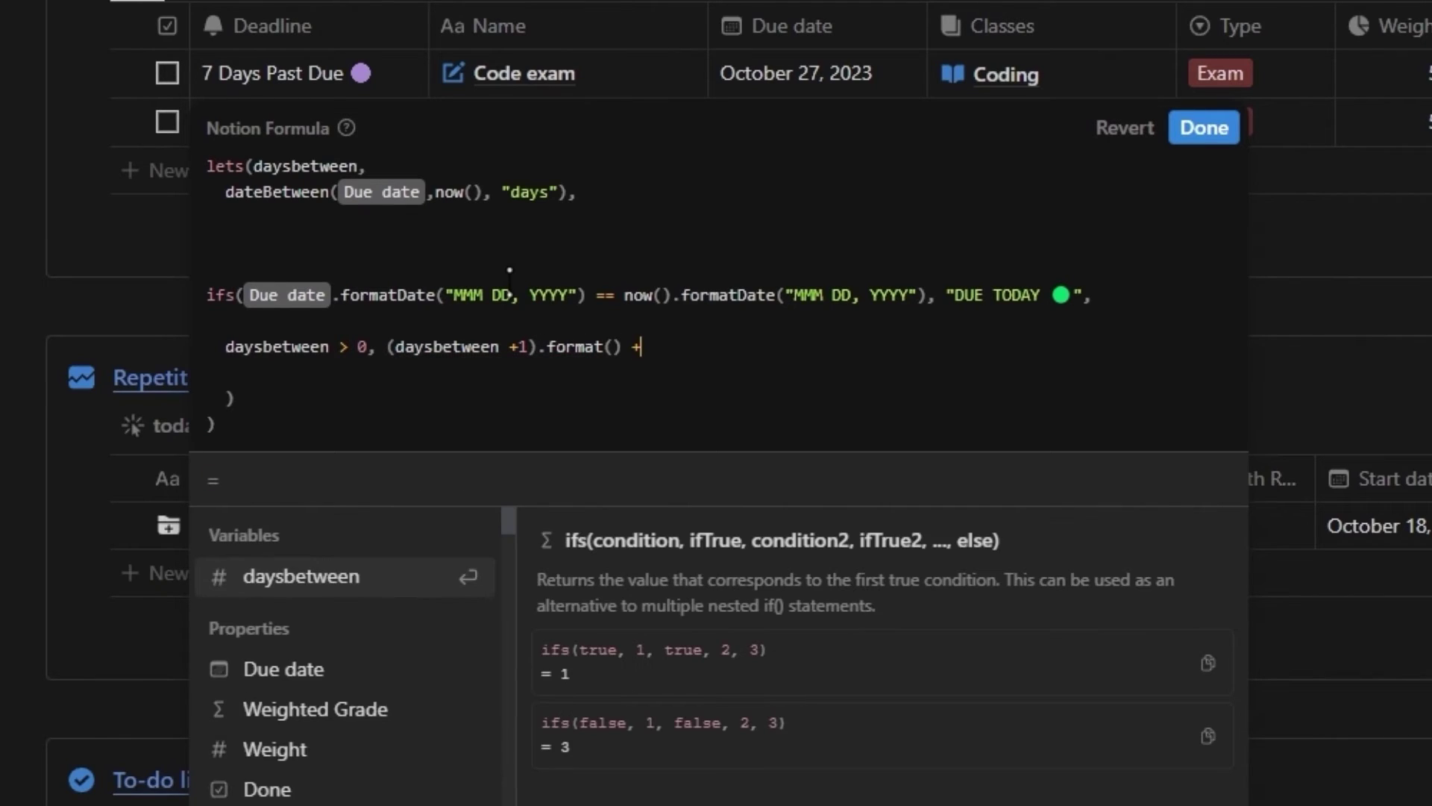
type("\" Day")
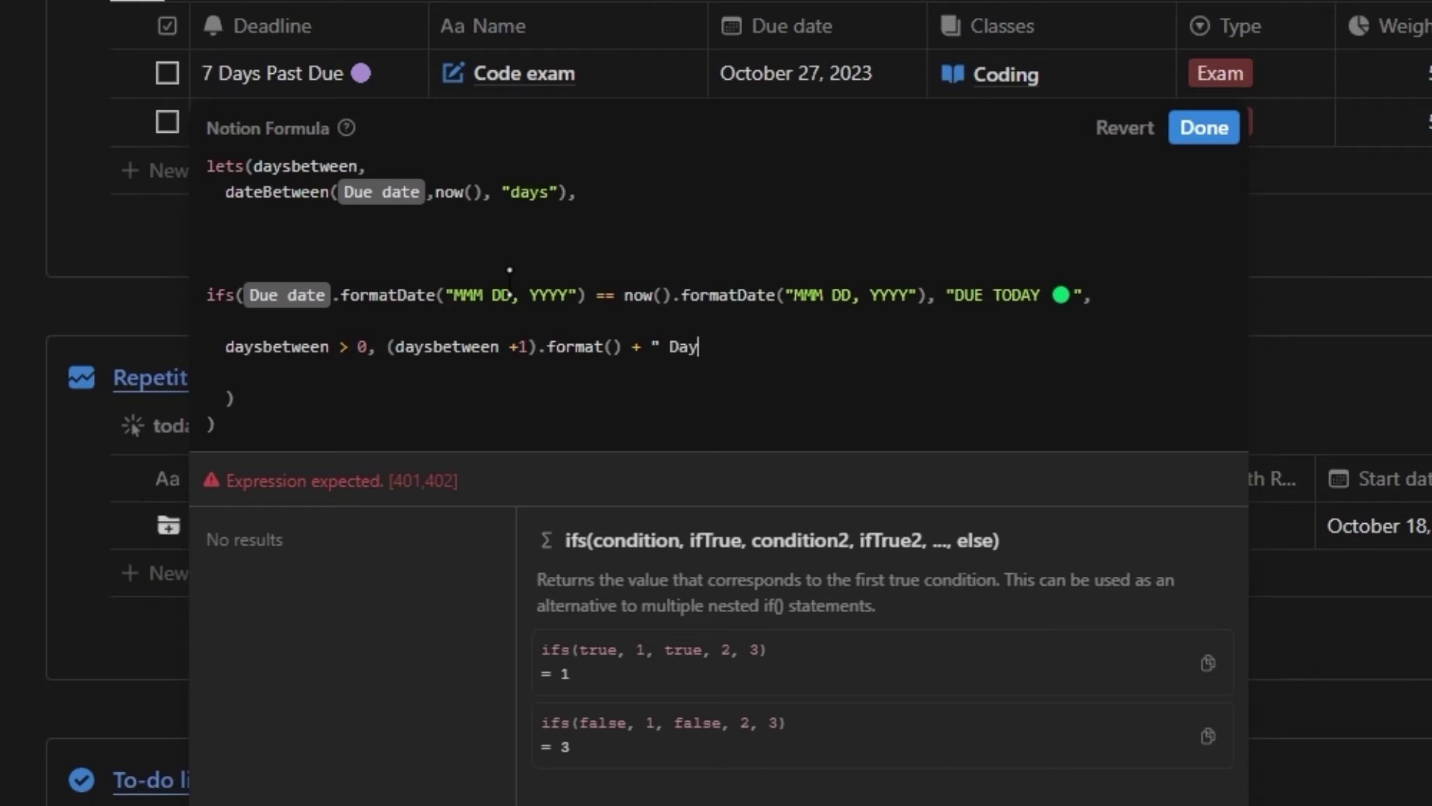
type("s Remaining")
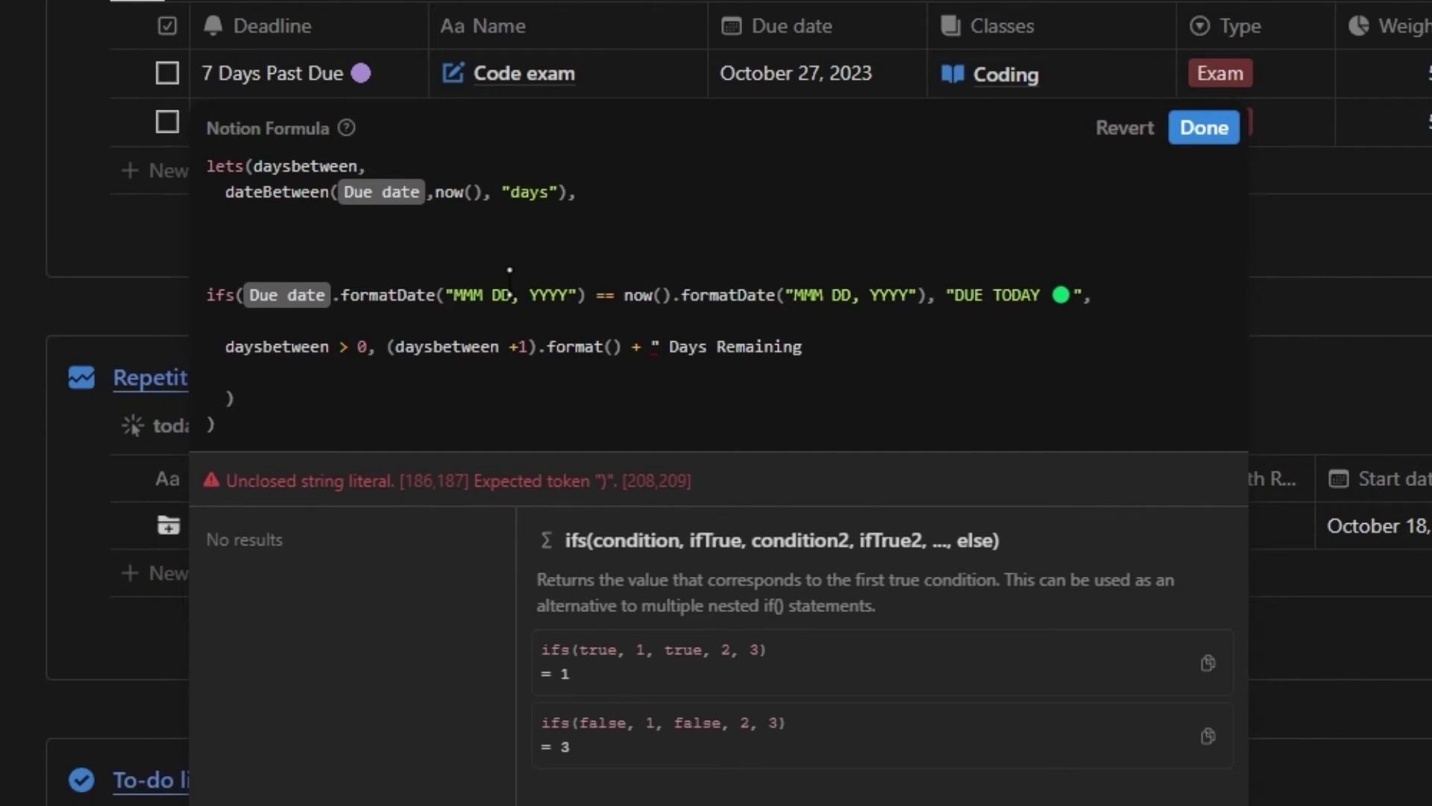
type(" 🔴\",")
Step: Add a daysbetween > -1 branch returning "Due Tomorrow" with a blue circle emoji
key("shift+Return")
key("shift+Return")
type("day")
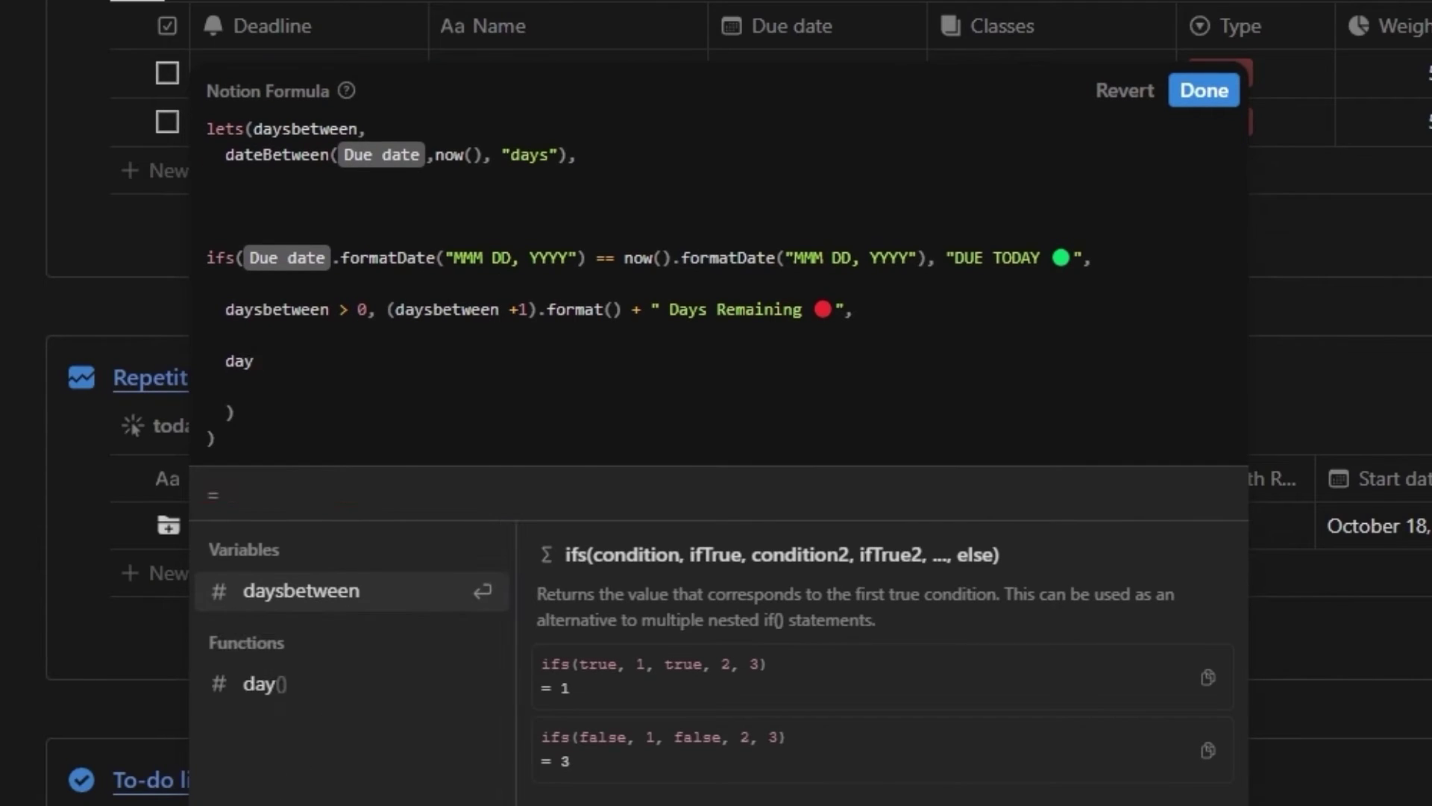
key("Return")
type("> -1, \"Due ")
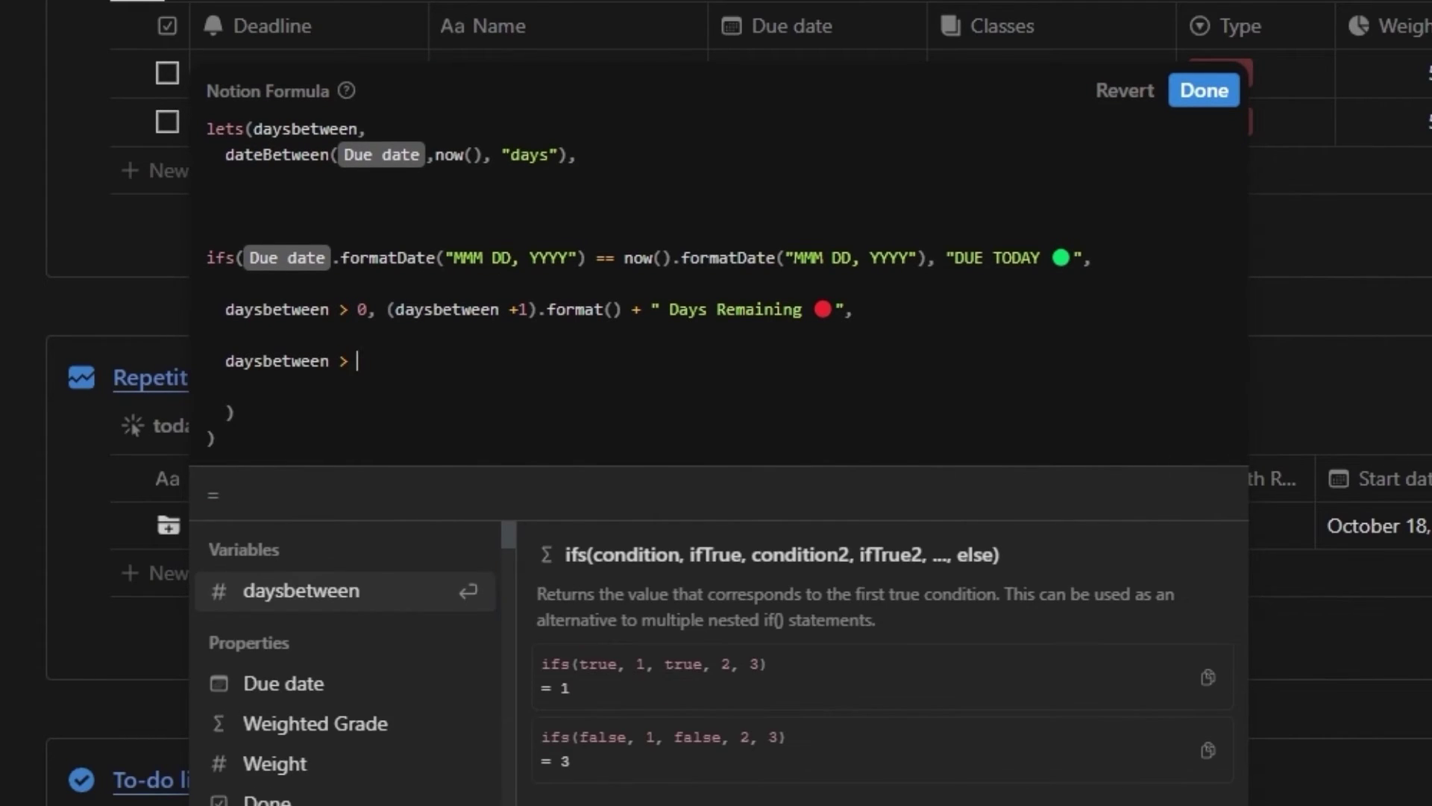
type("Tomorrow")
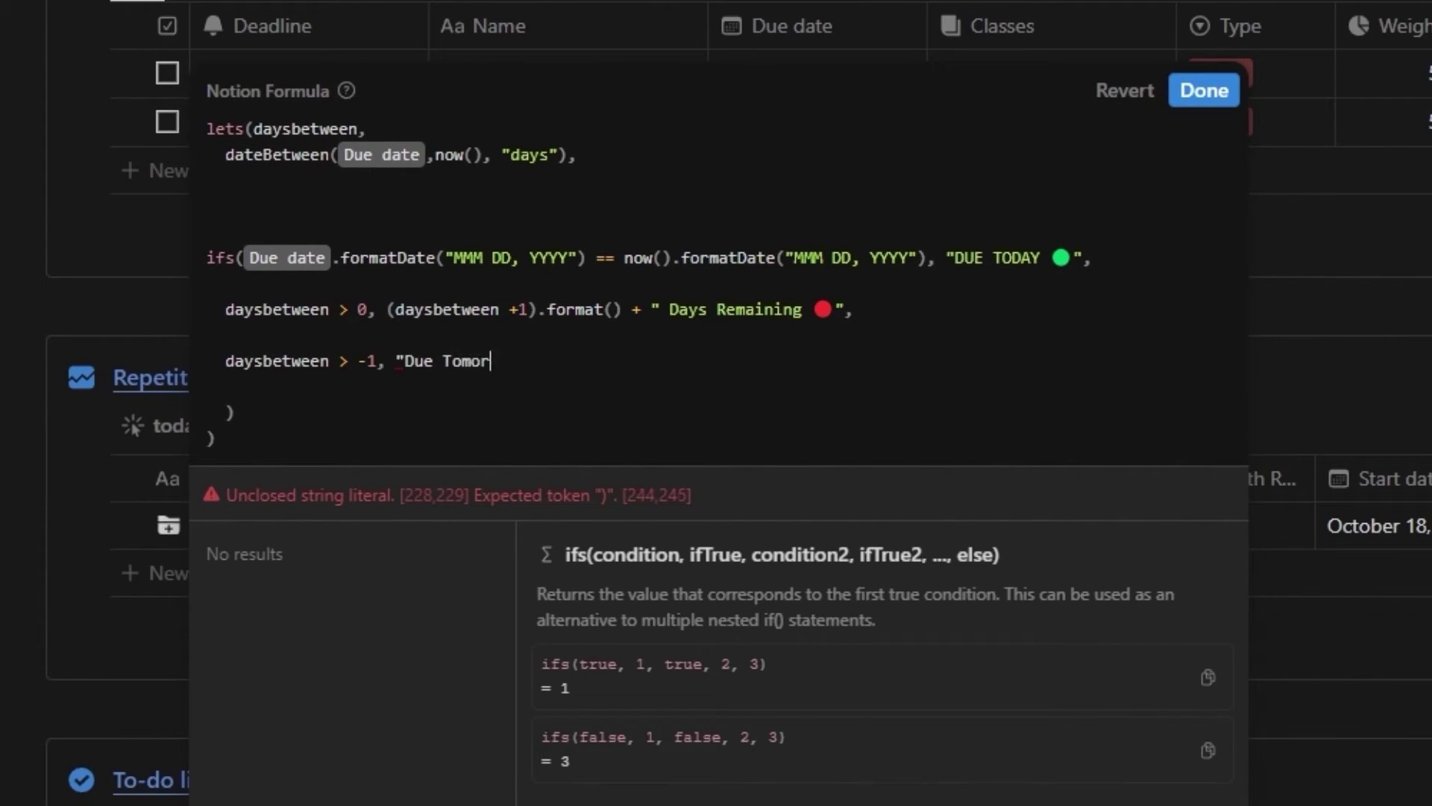
type("🔵")
type("\",")
Step: Add a daysbetween < 0 branch showing the abs() day count plus " Days Past Due 🟣"
key("Return")
key("Return")
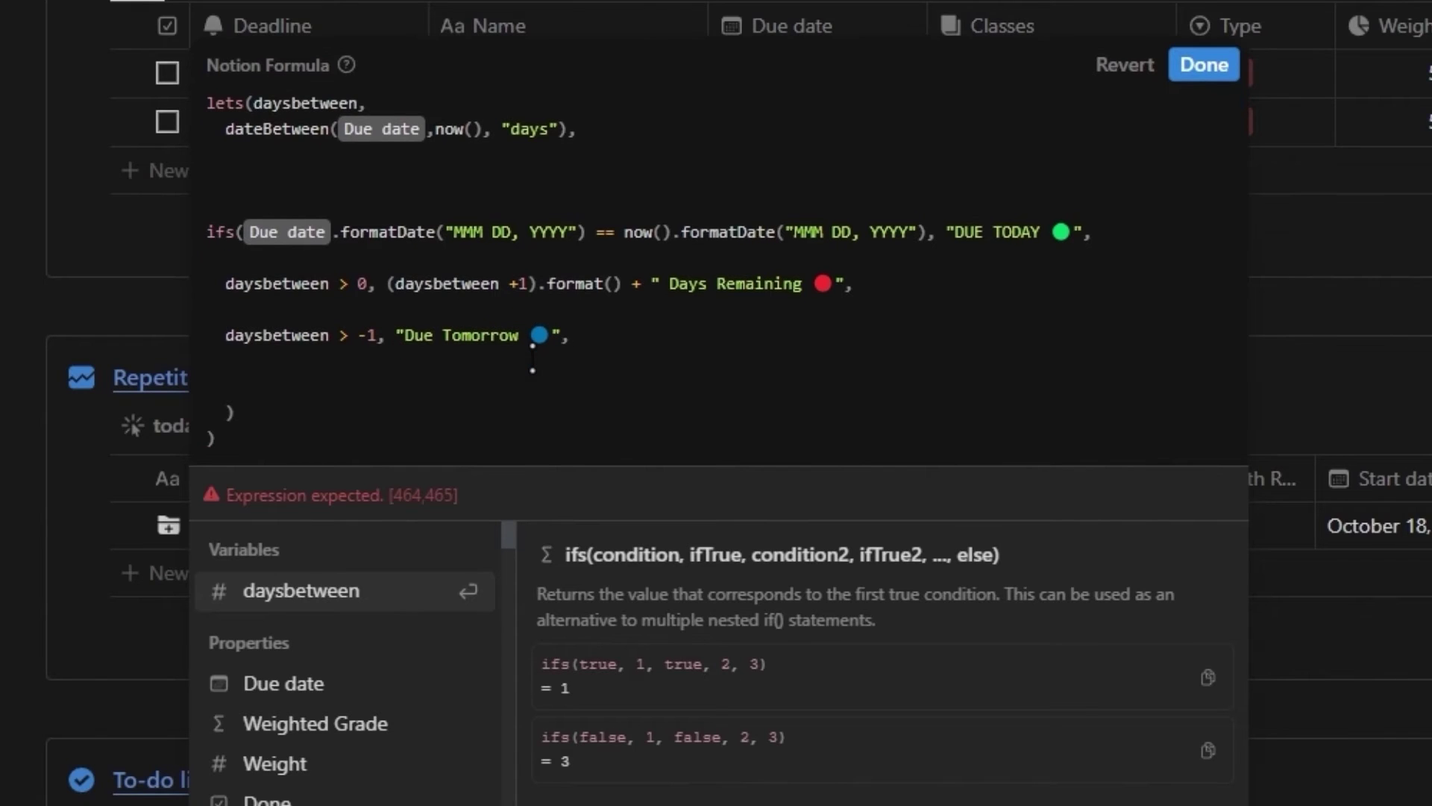
type("daysbetween < ")
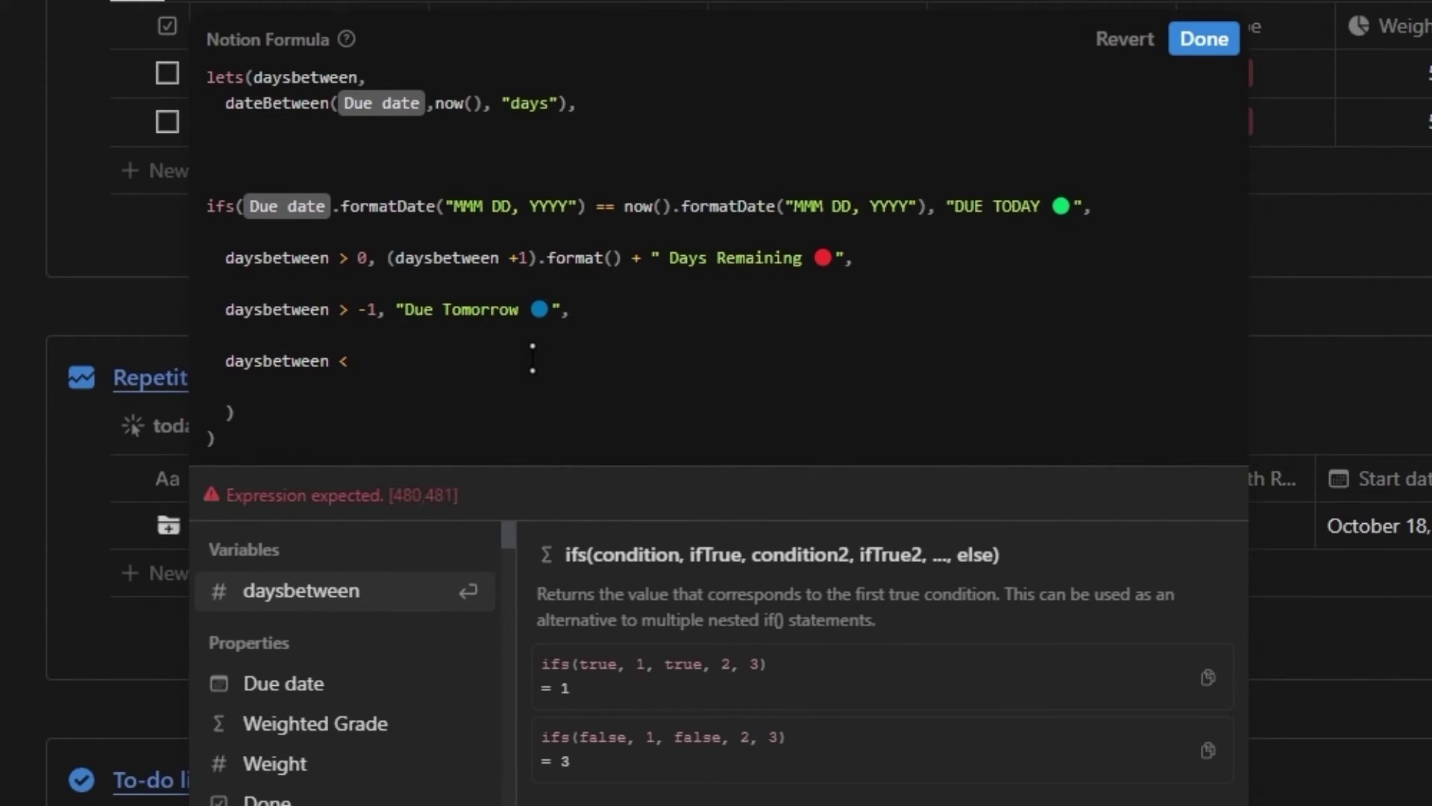
type("0, daysbetween")
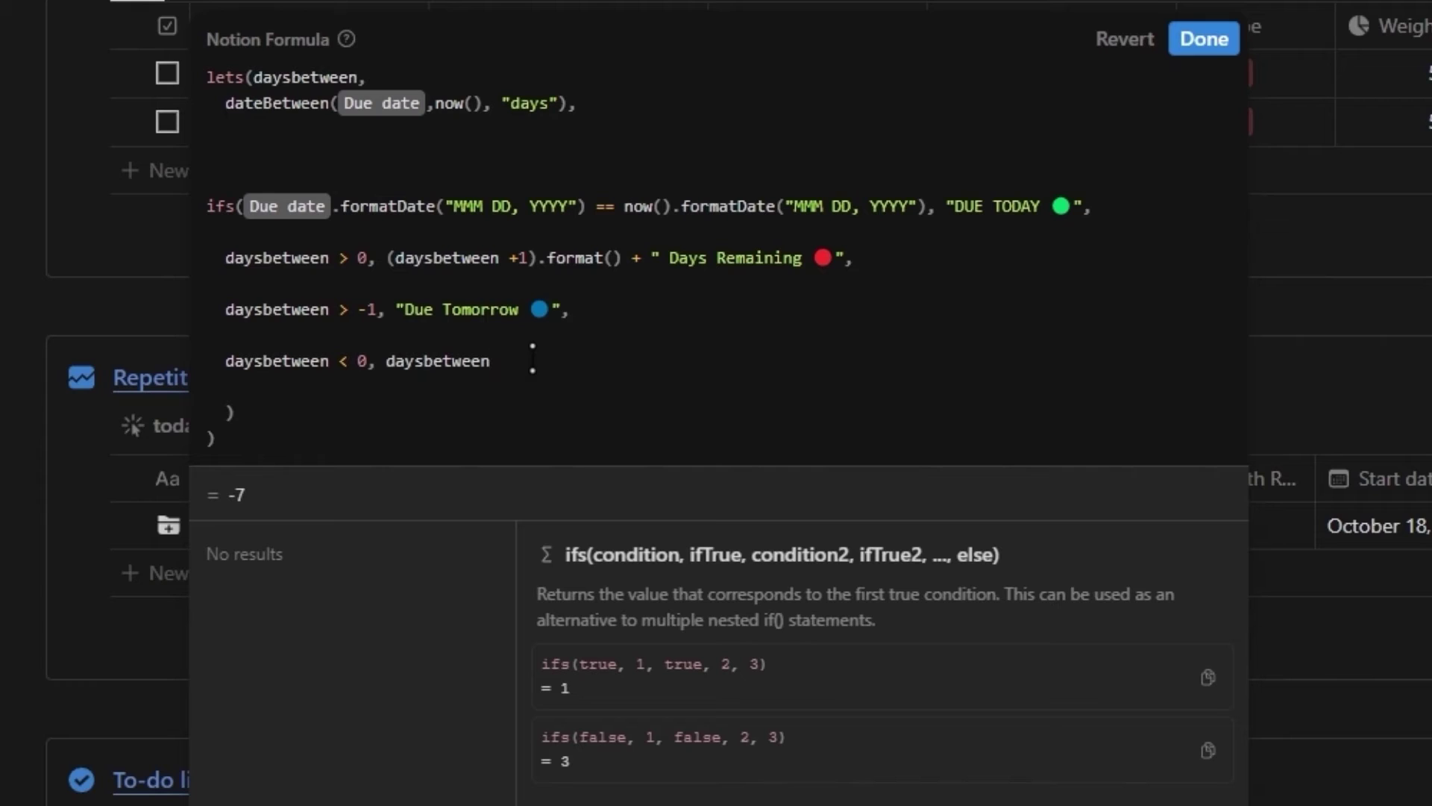
type(".format() +")
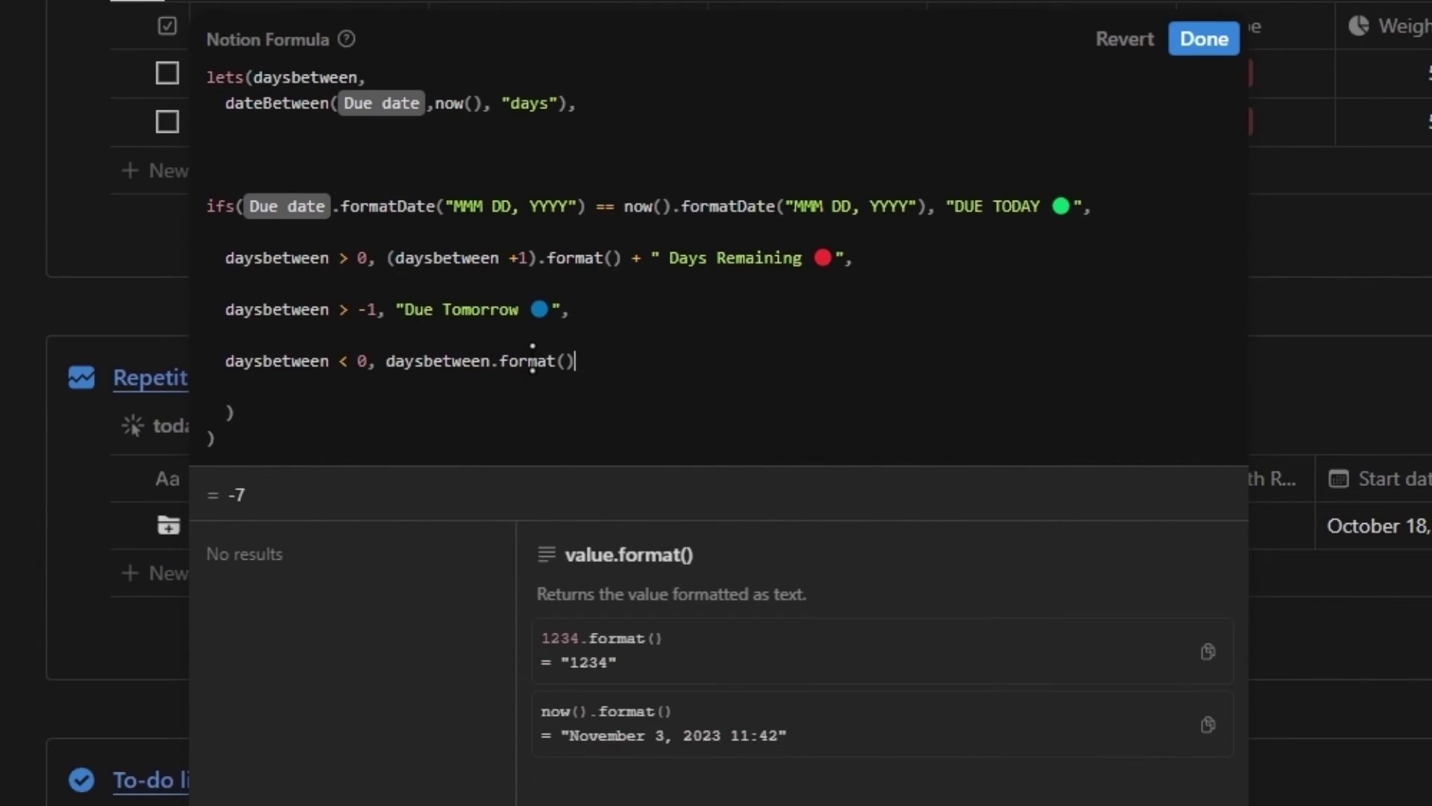
type(" \" Day")
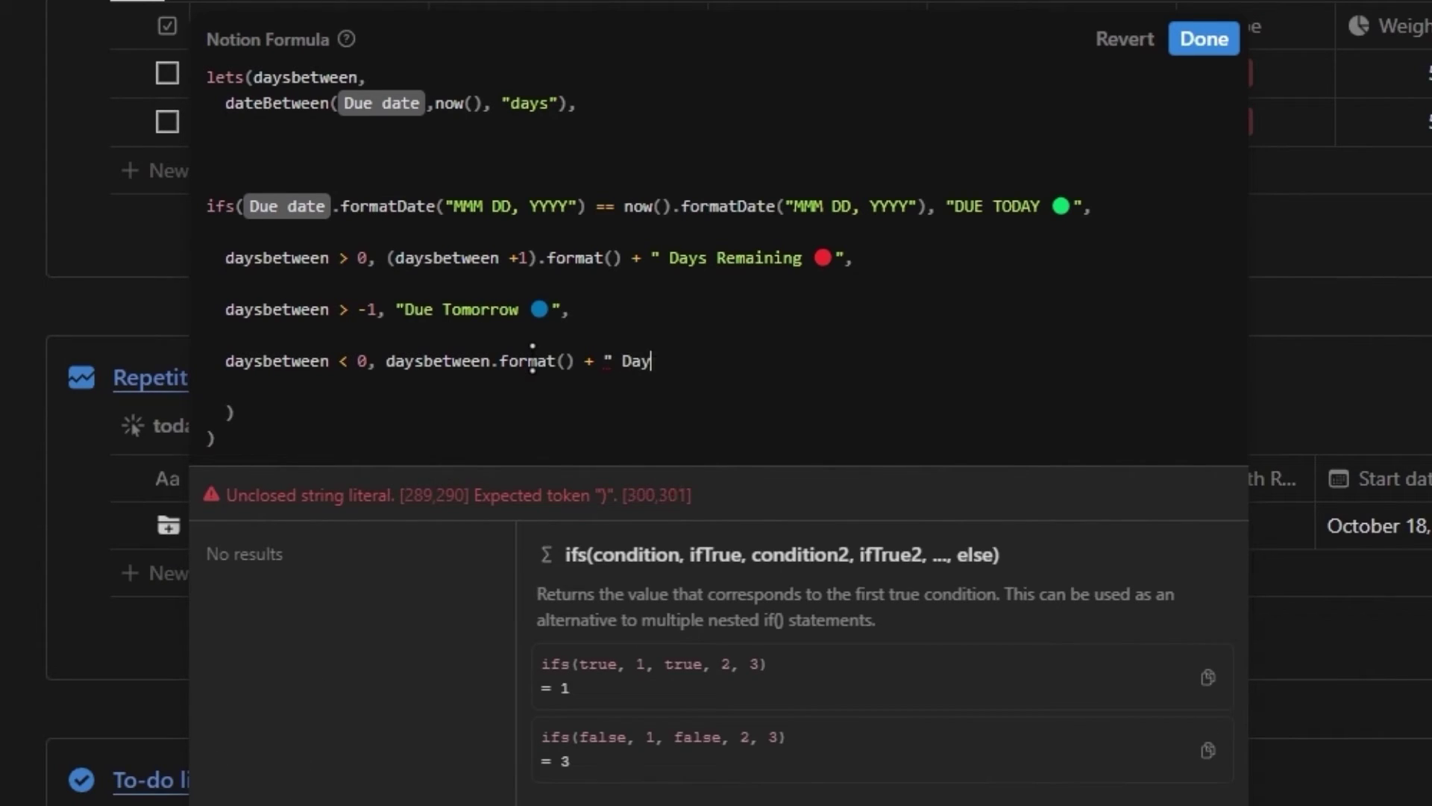
type("s Past Due 🟣\"")
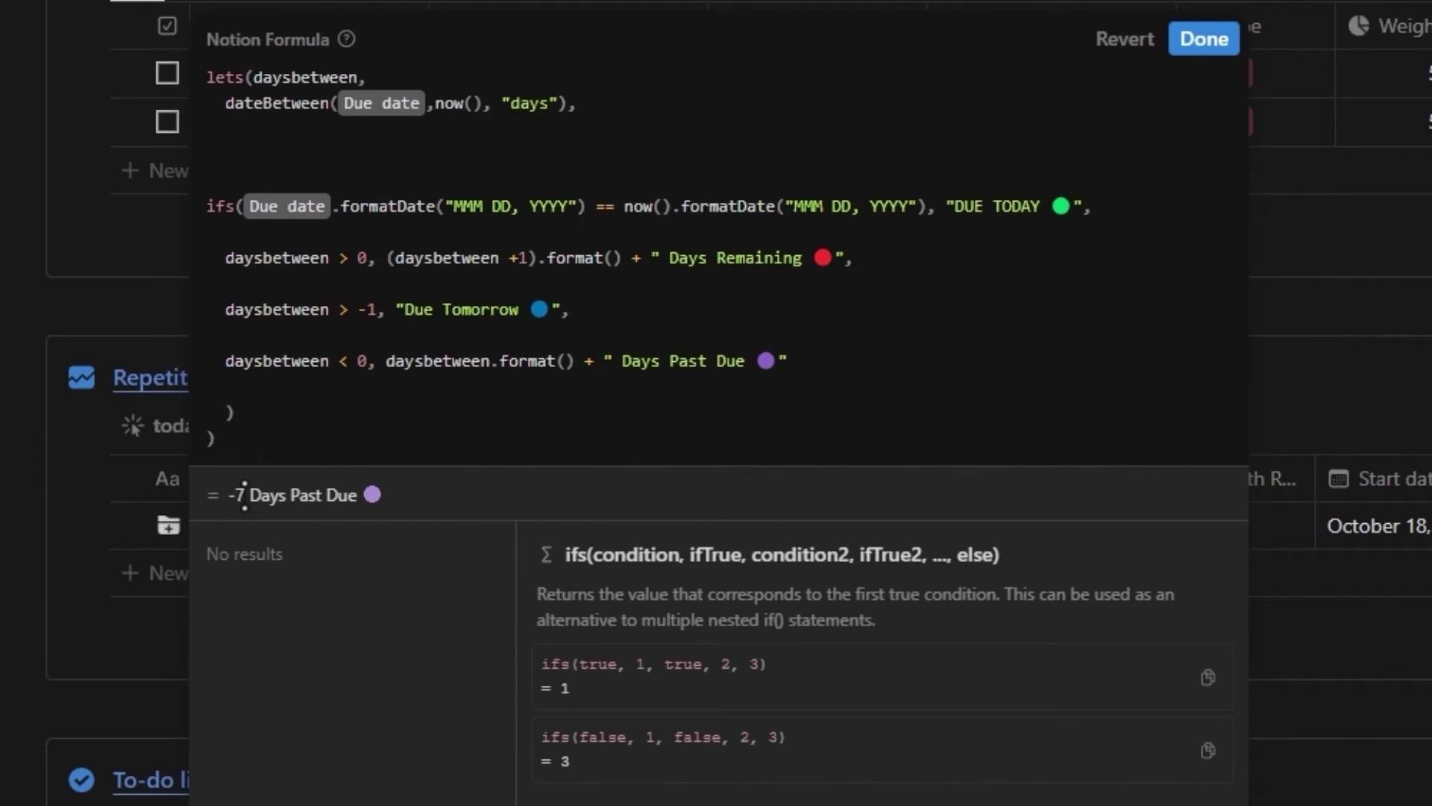
left_click(491, 362)
type(".abs()")
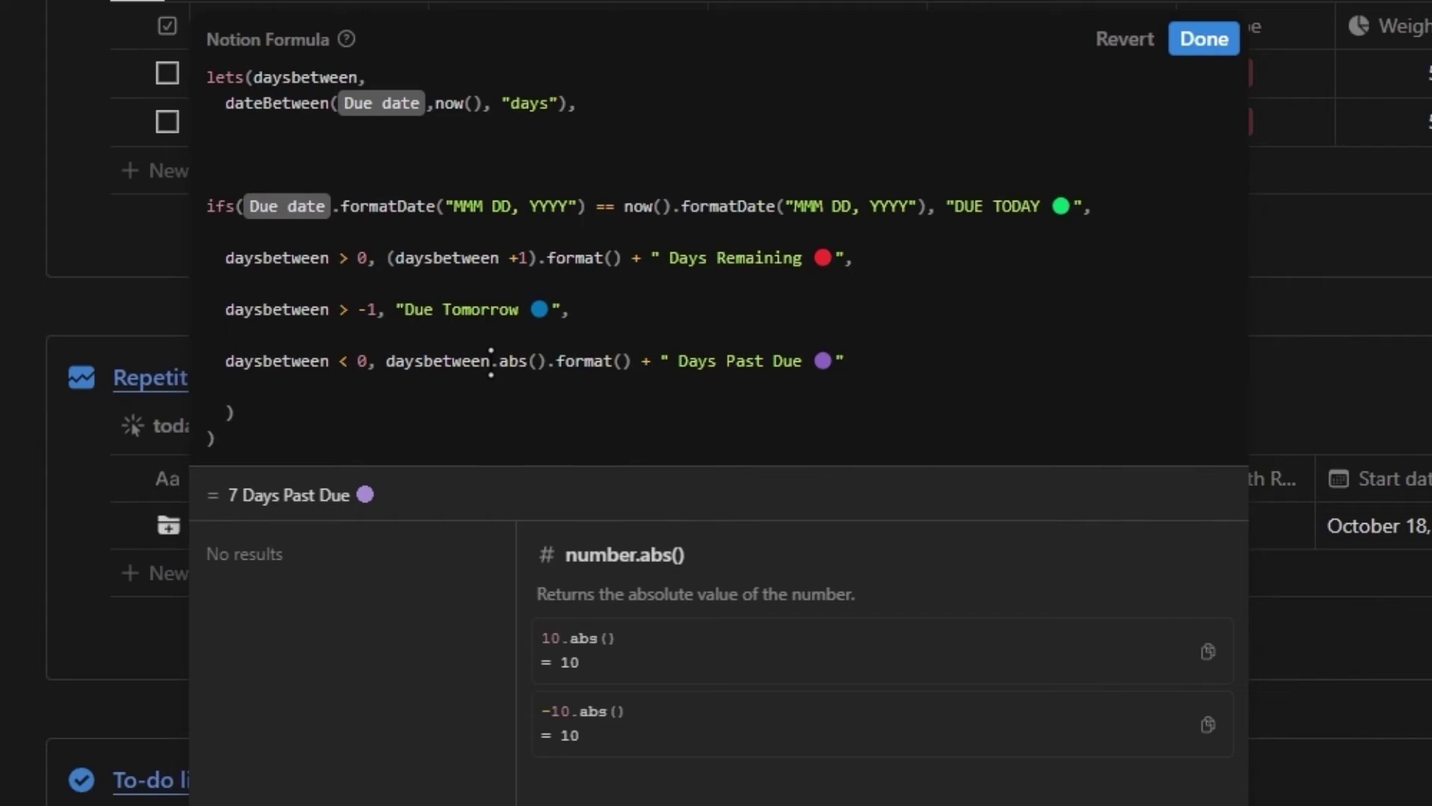
left_click(889, 359)
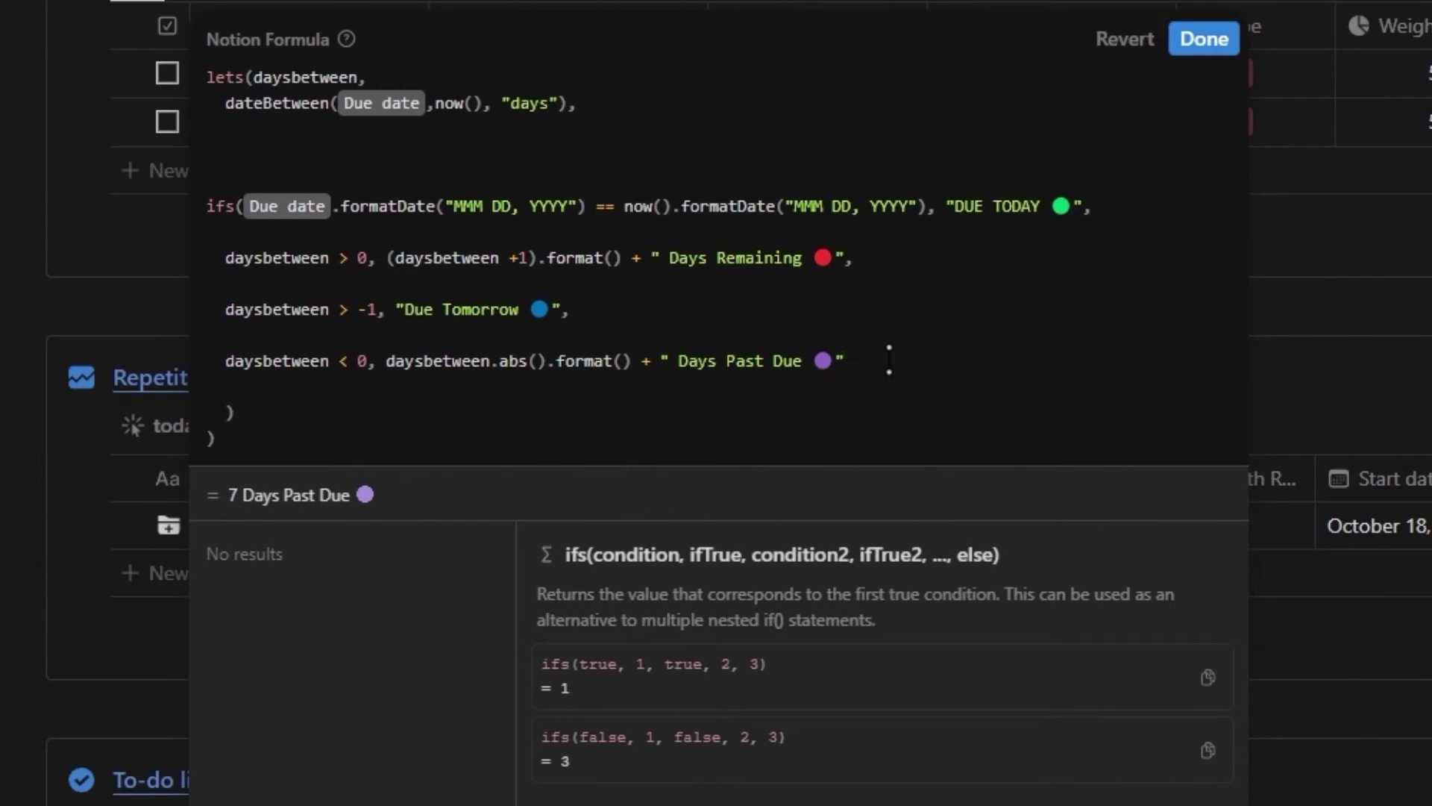
type(",")
Step: End the ifs with an empty-string "" fallback and remove the extra blank line
key("Return")
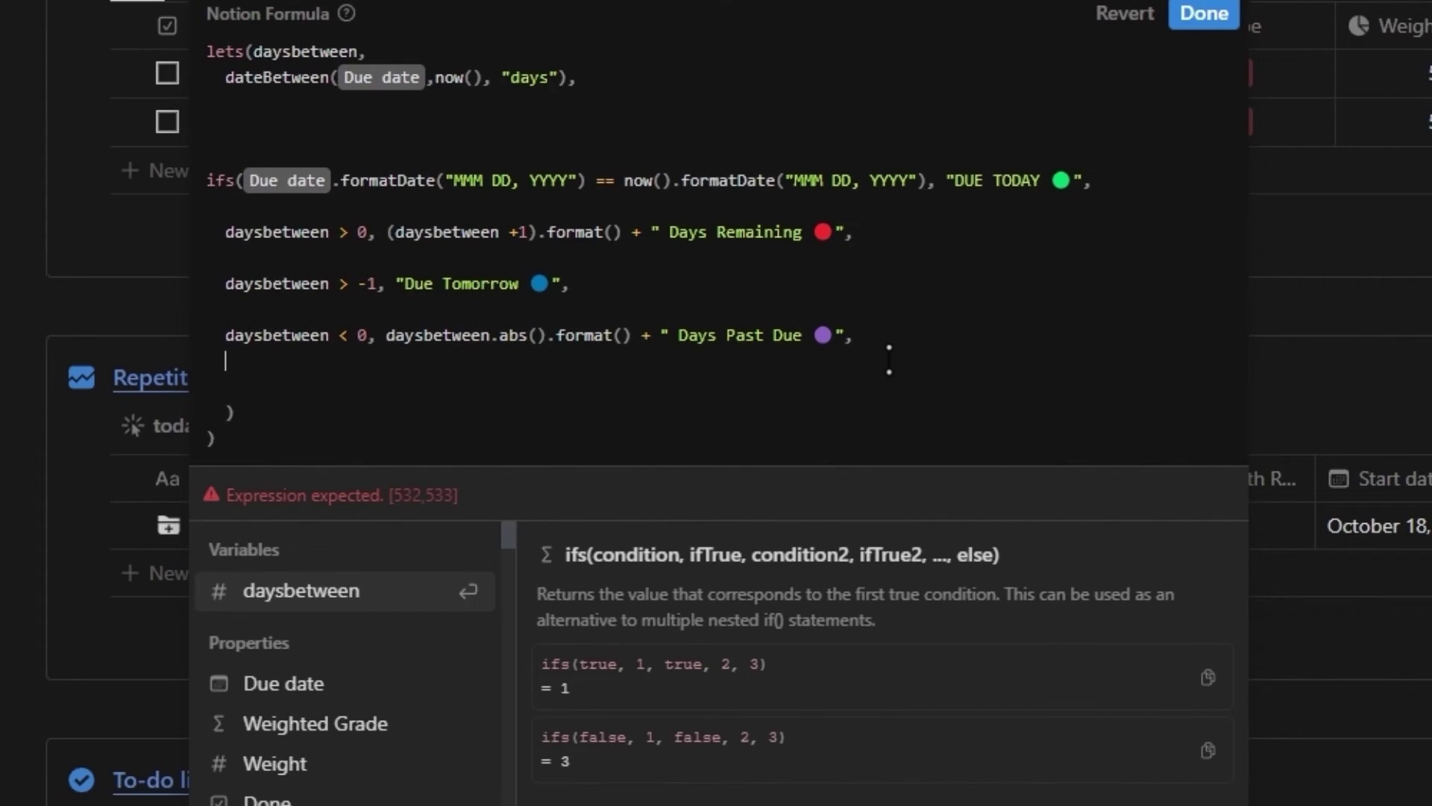
key("Return")
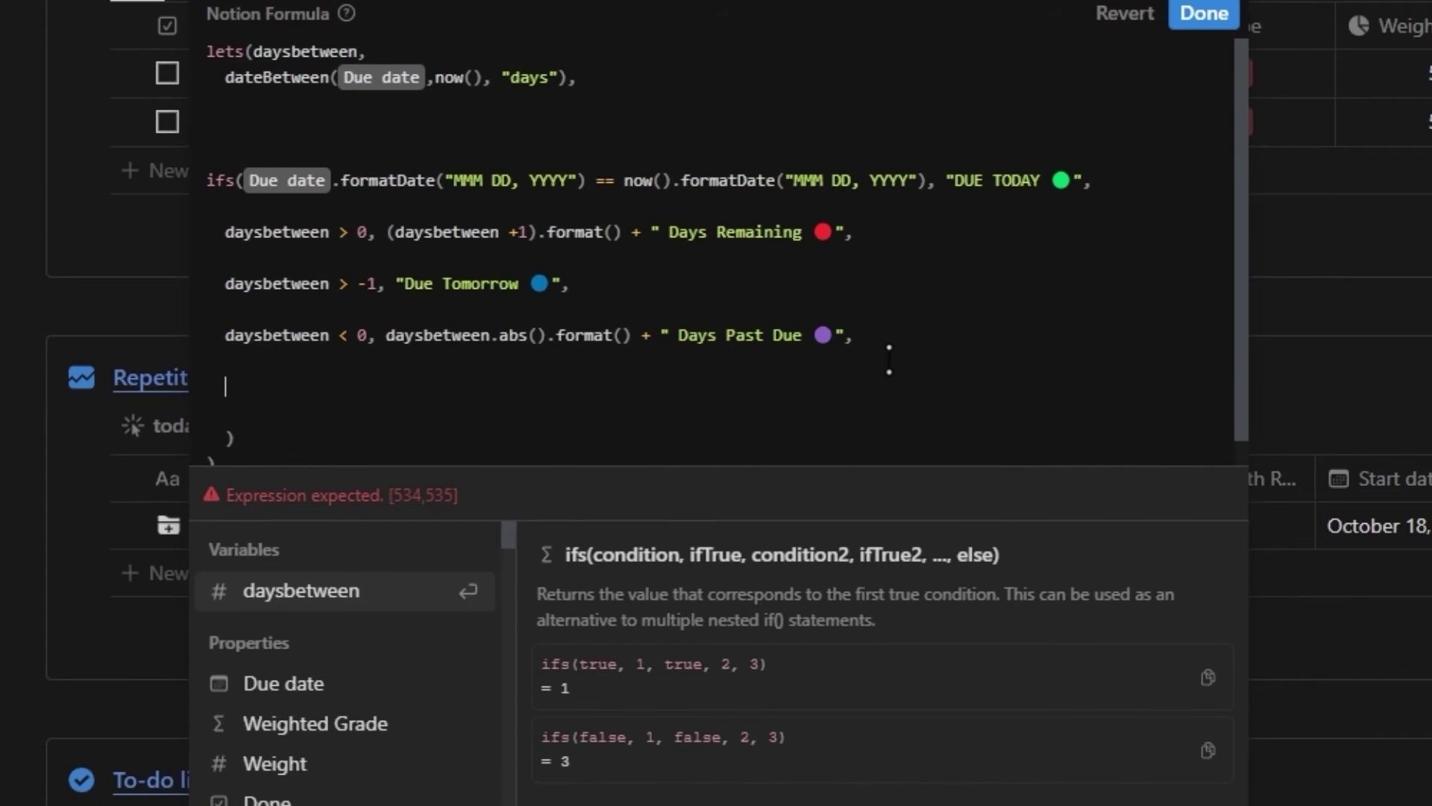
type("\"\"")
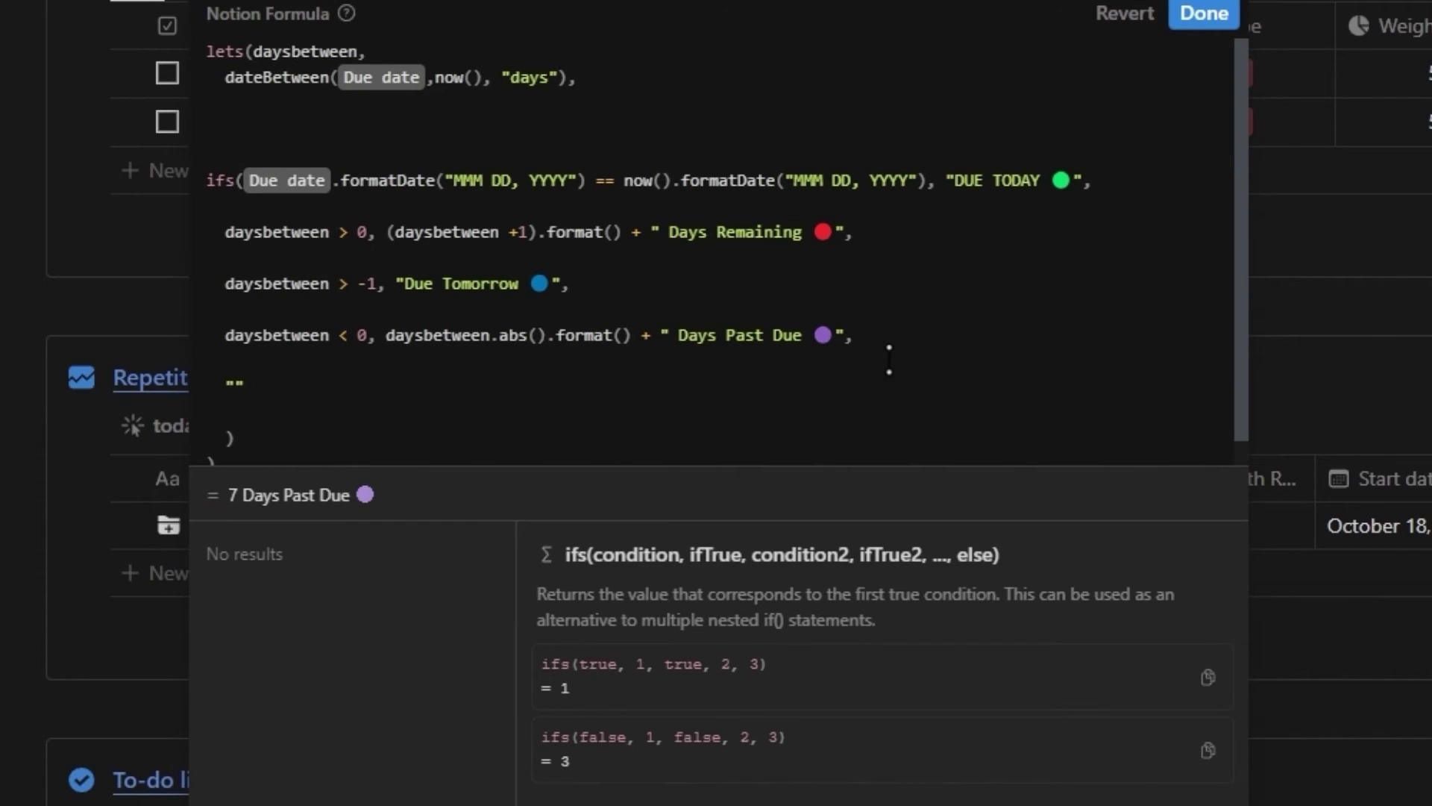
key("Delete")
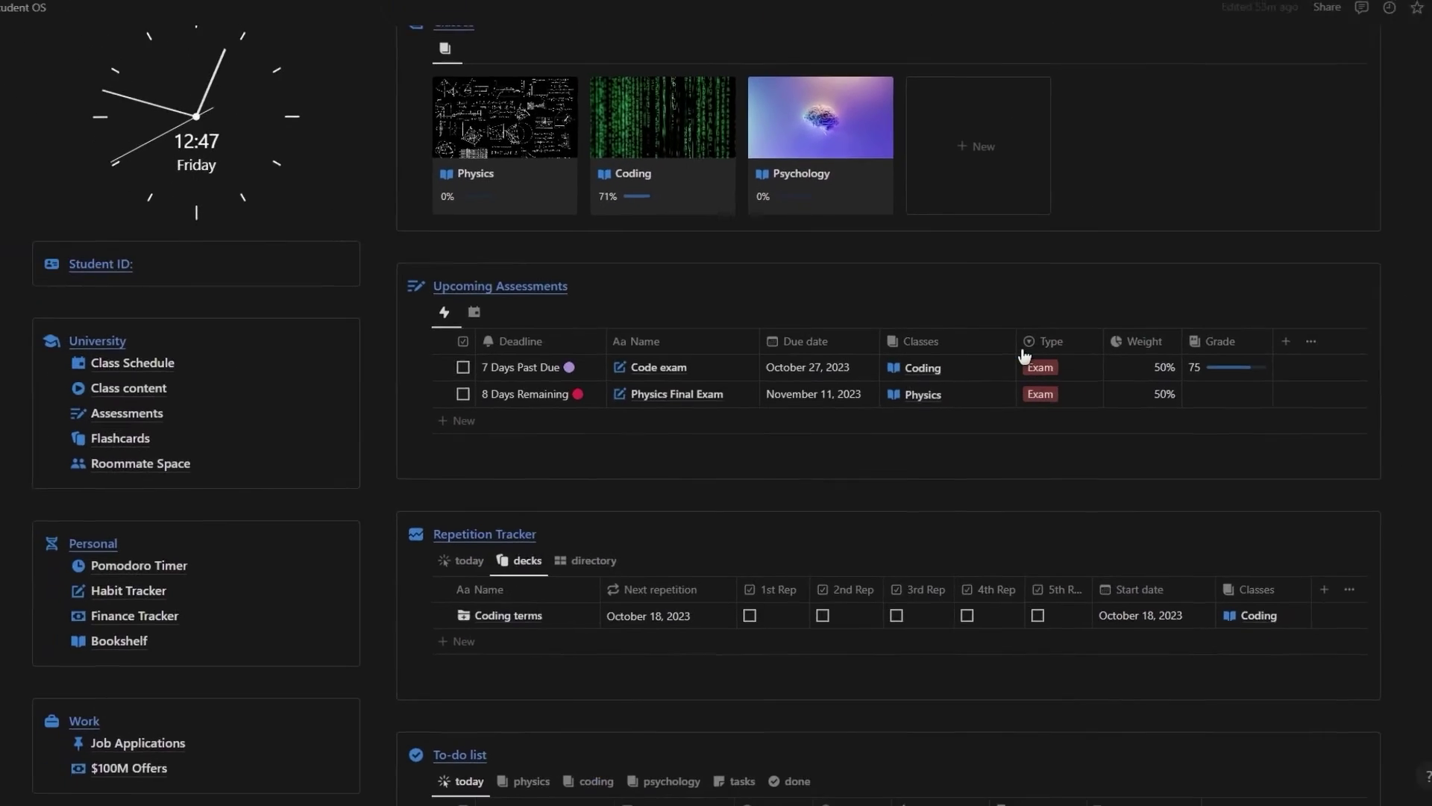
Step: Try several Code exam due dates, settling on October 11
left_click(815, 385)
left_click(911, 556)
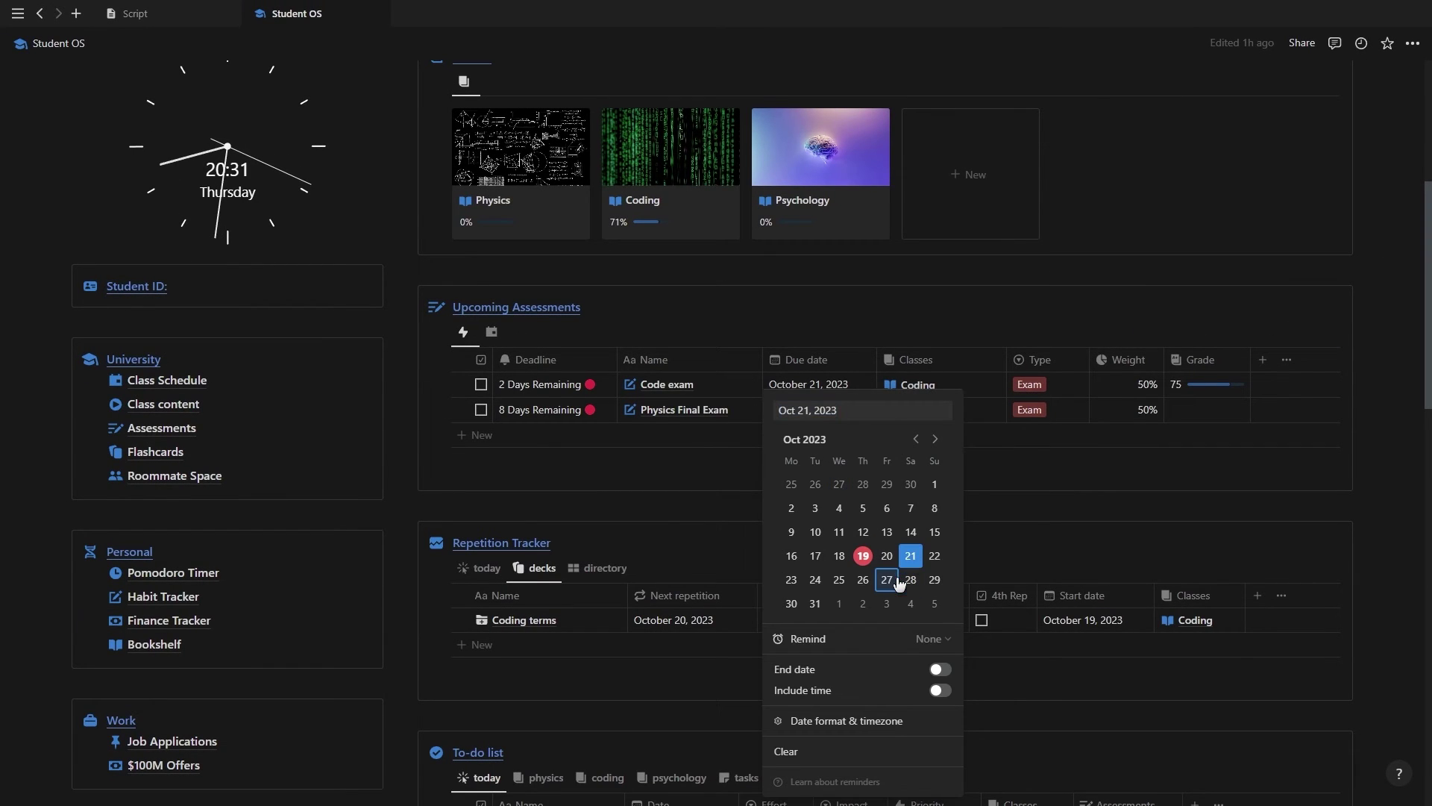
left_click(840, 556)
left_click(864, 556)
left_click(886, 557)
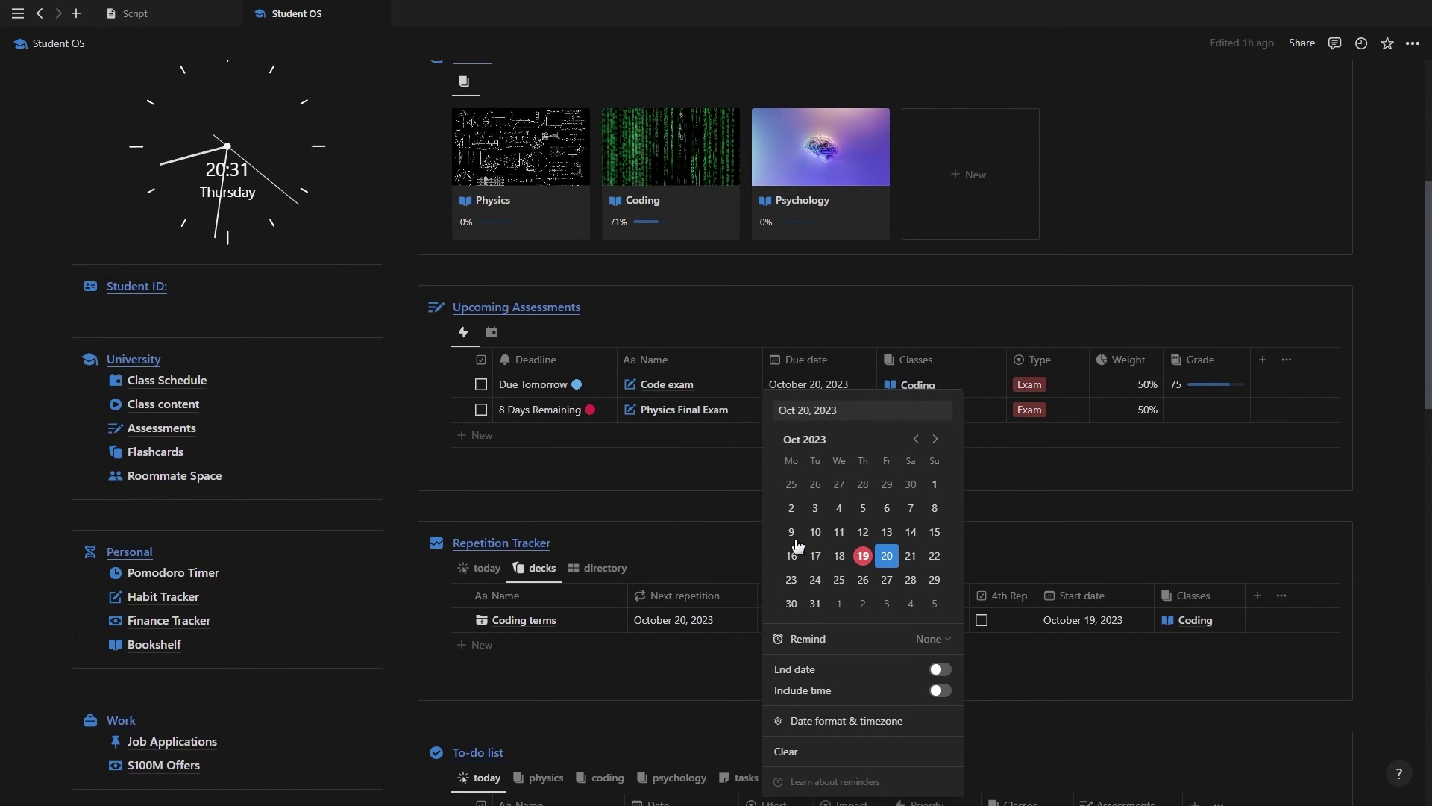
left_click(839, 556)
left_click(837, 533)
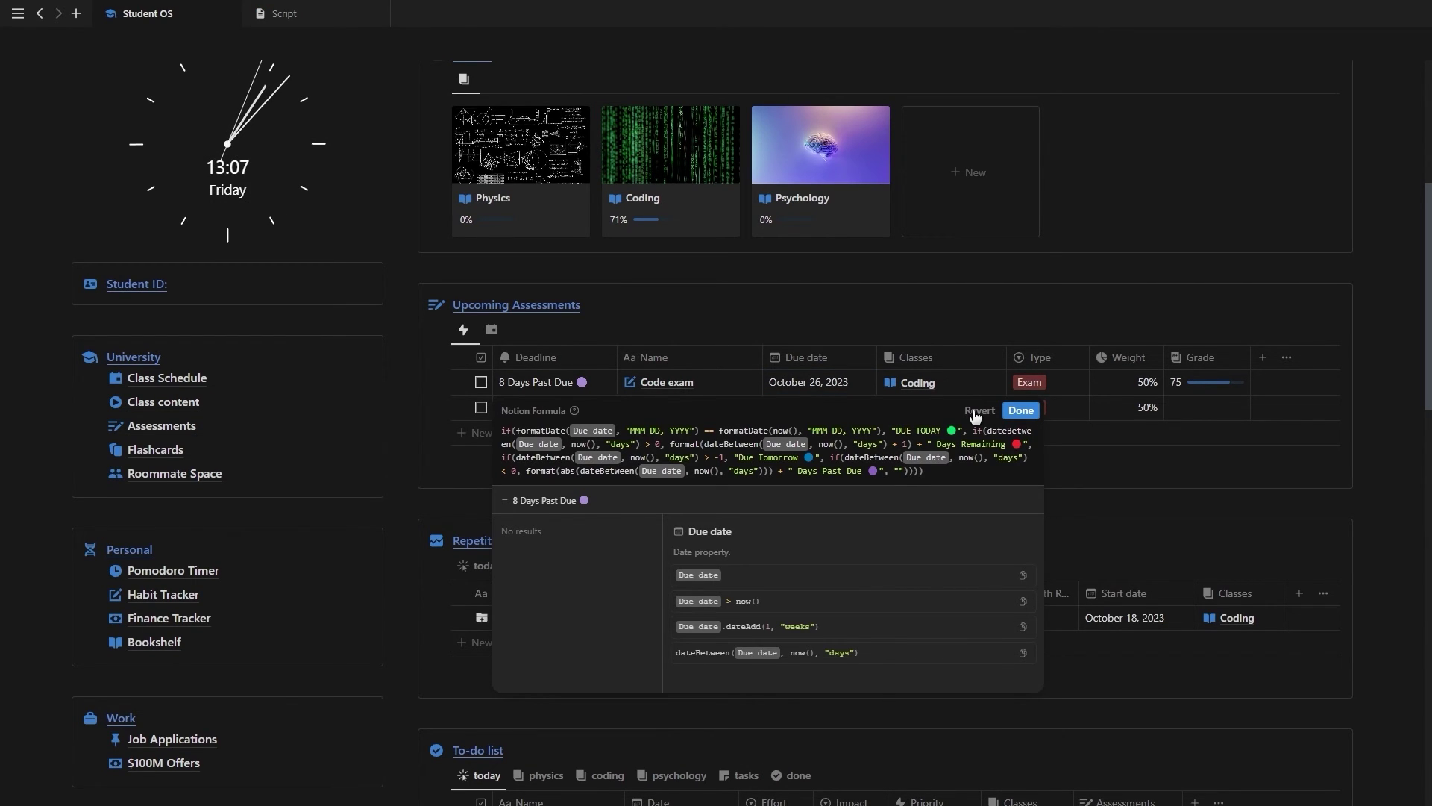
Step: Replace the one-line Deadline formula with the multi-line lets/ifs version and save it
key("ctrl+a")
key("ctrl+v")
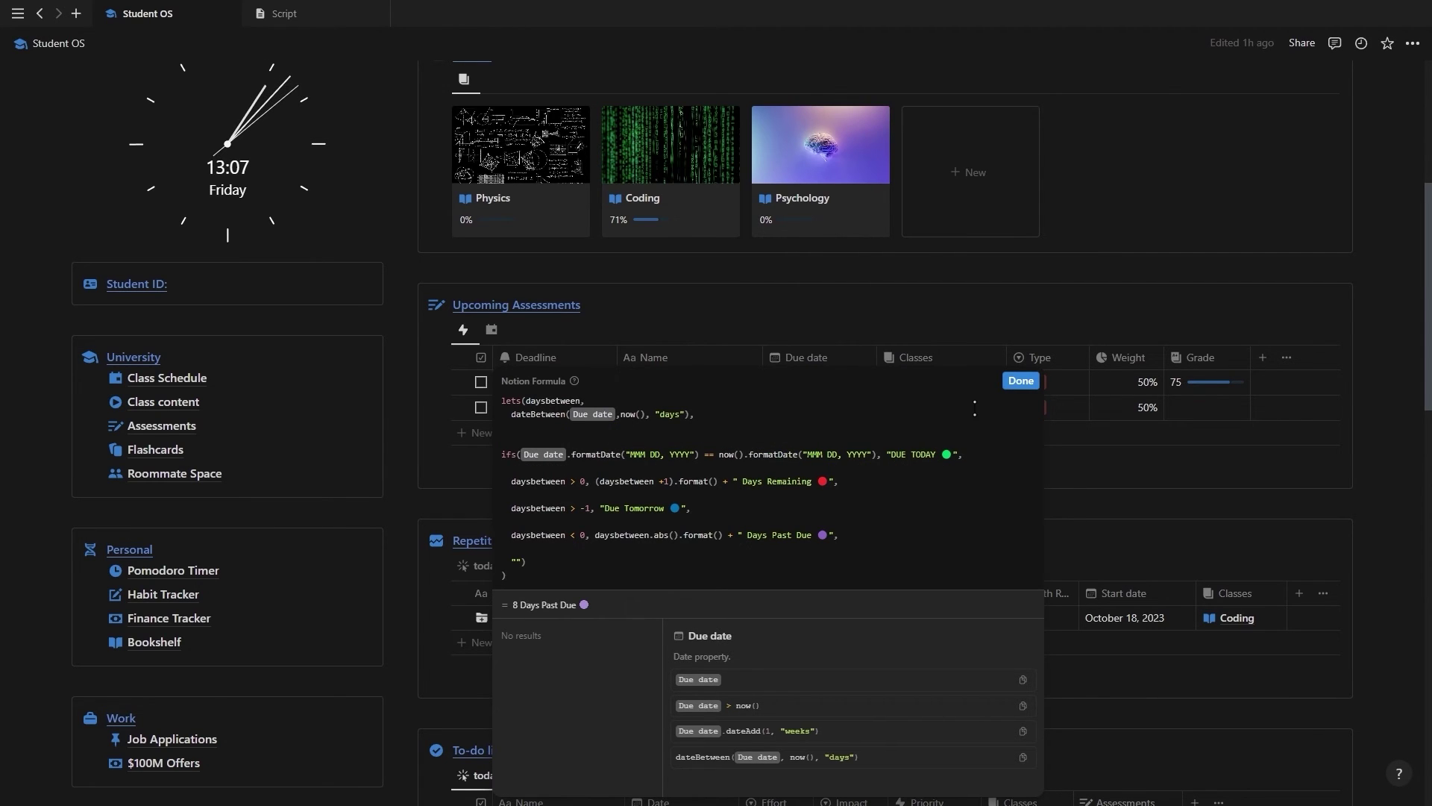
left_click(1013, 384)
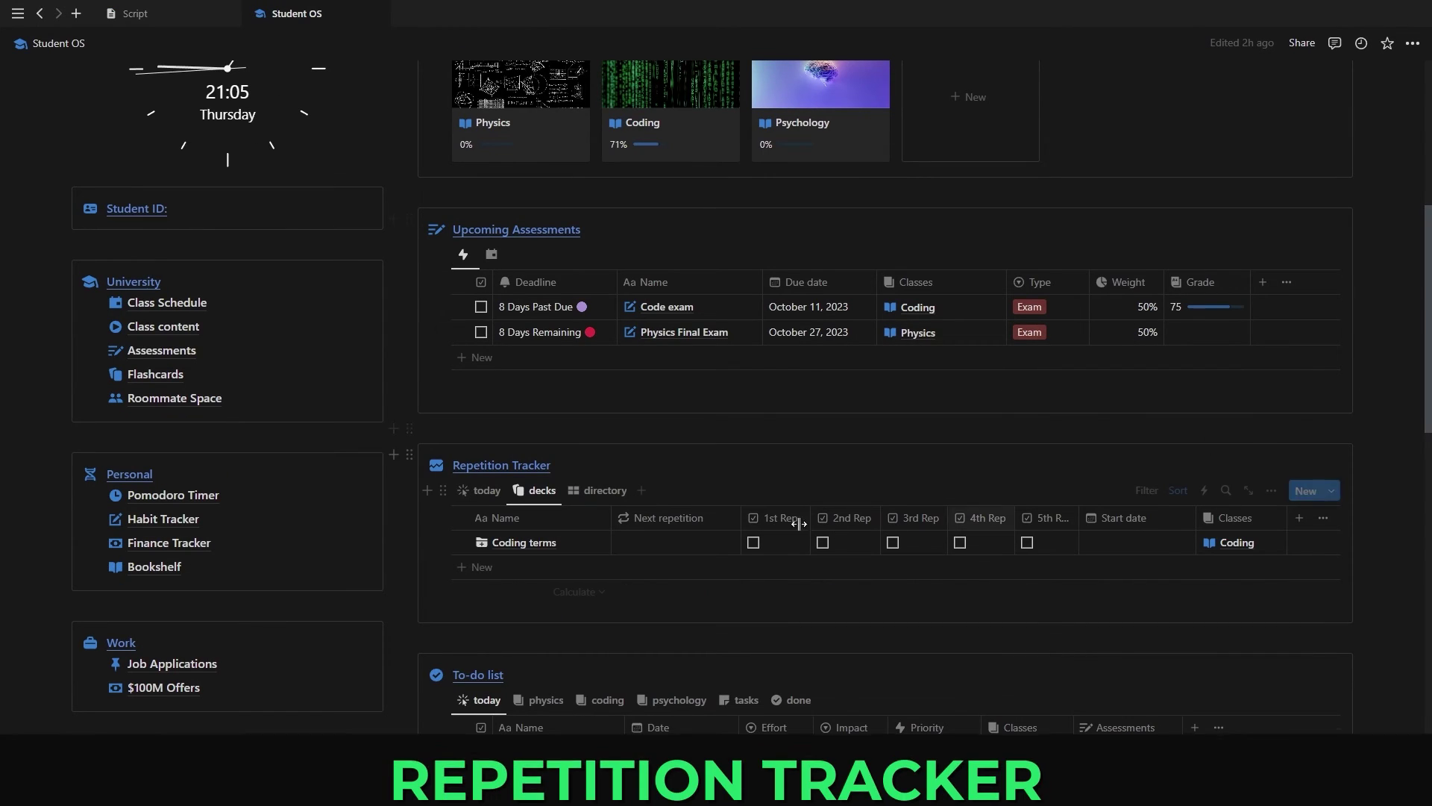
Step: Preview Coding terms in side peek, revealing and hiding the boolean and syntax flashcard answers
left_click(584, 543)
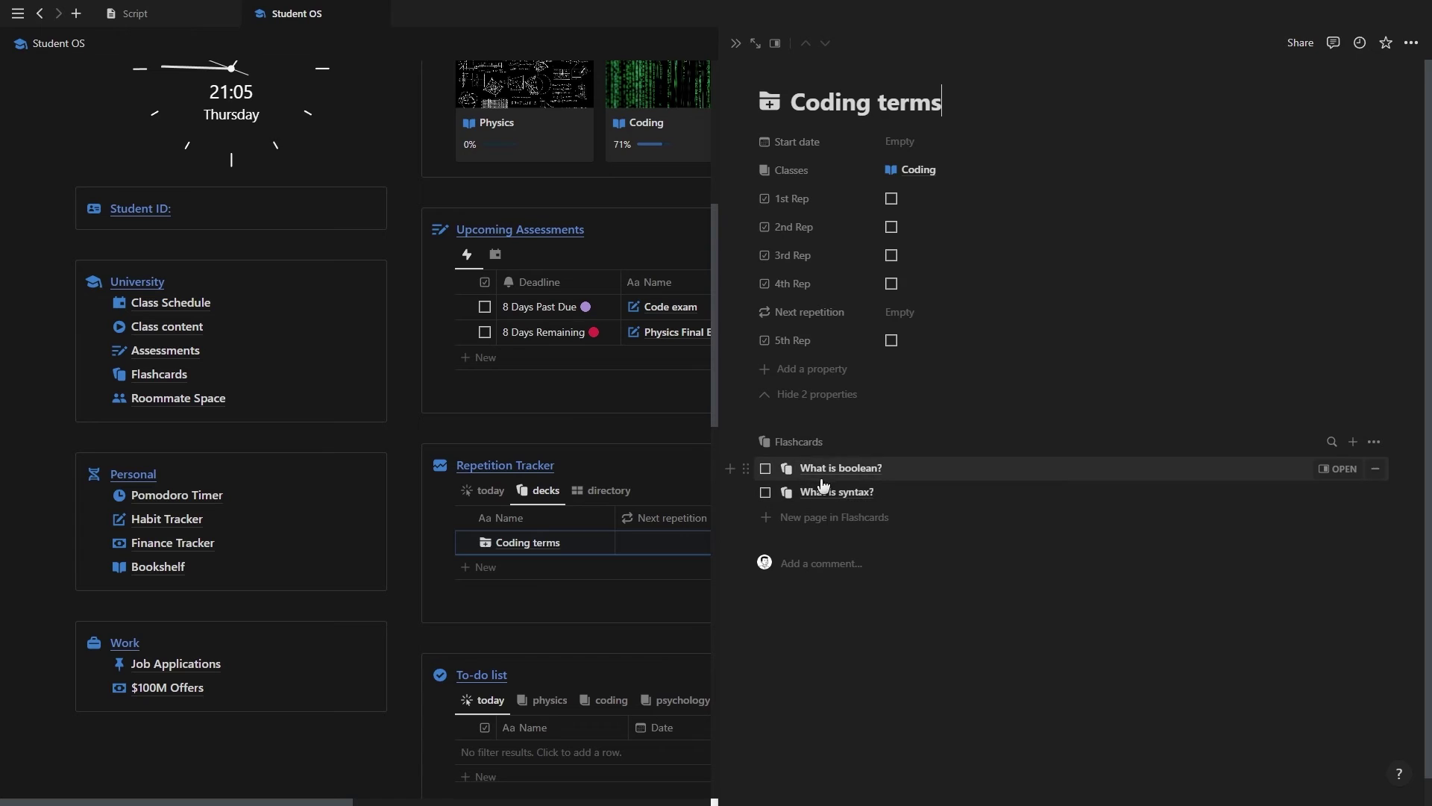
left_click(766, 470)
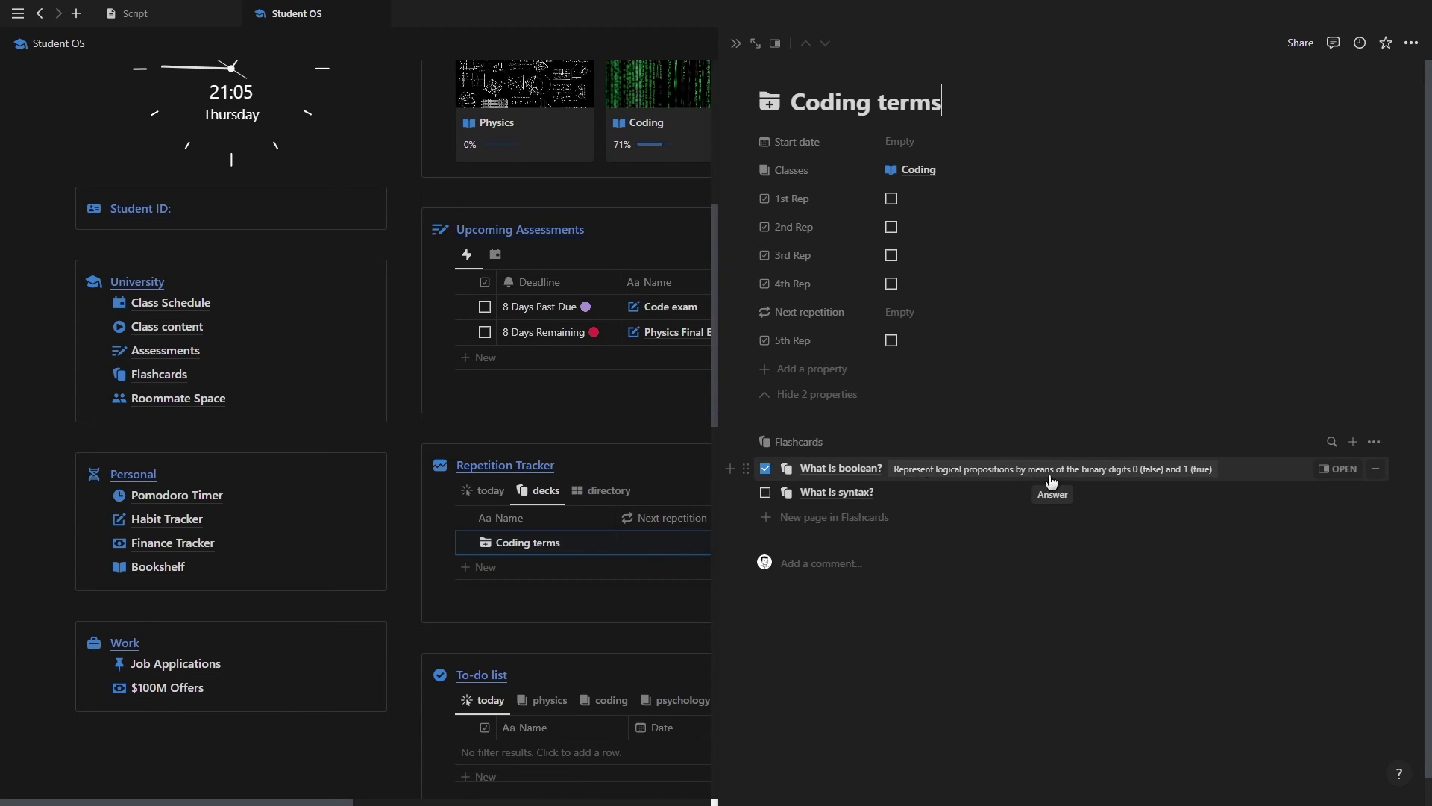
left_click(765, 492)
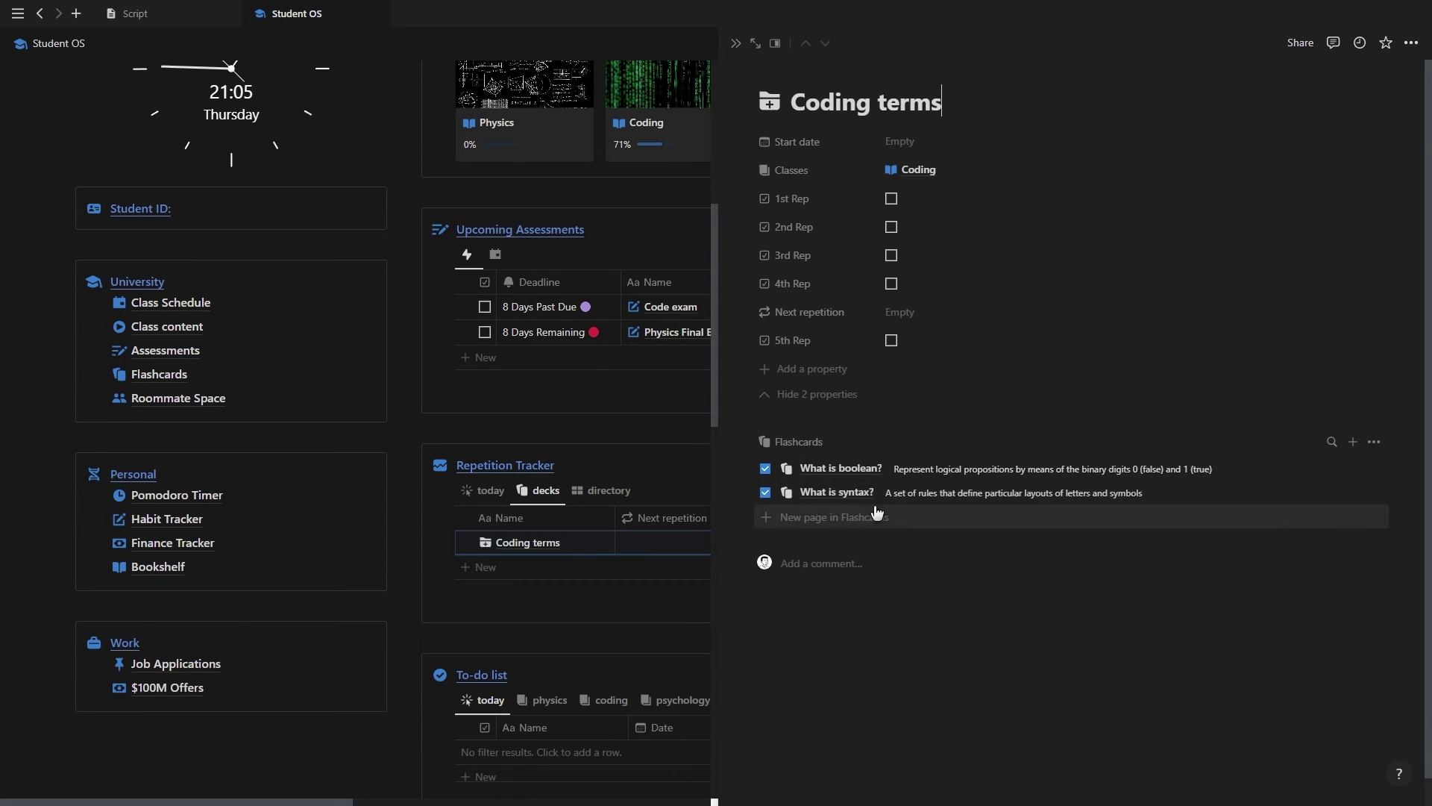
left_click(765, 492)
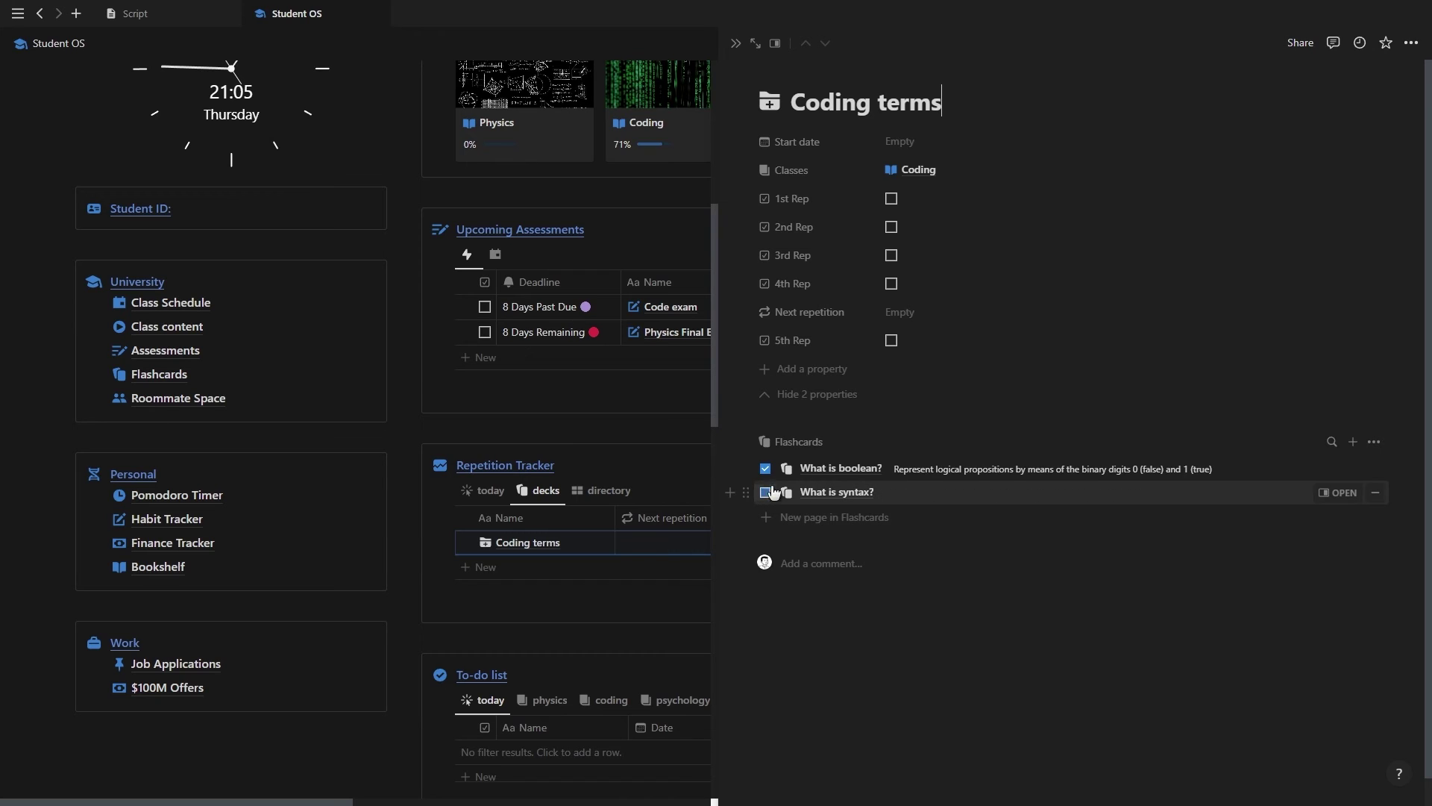
left_click(766, 470)
left_click(735, 43)
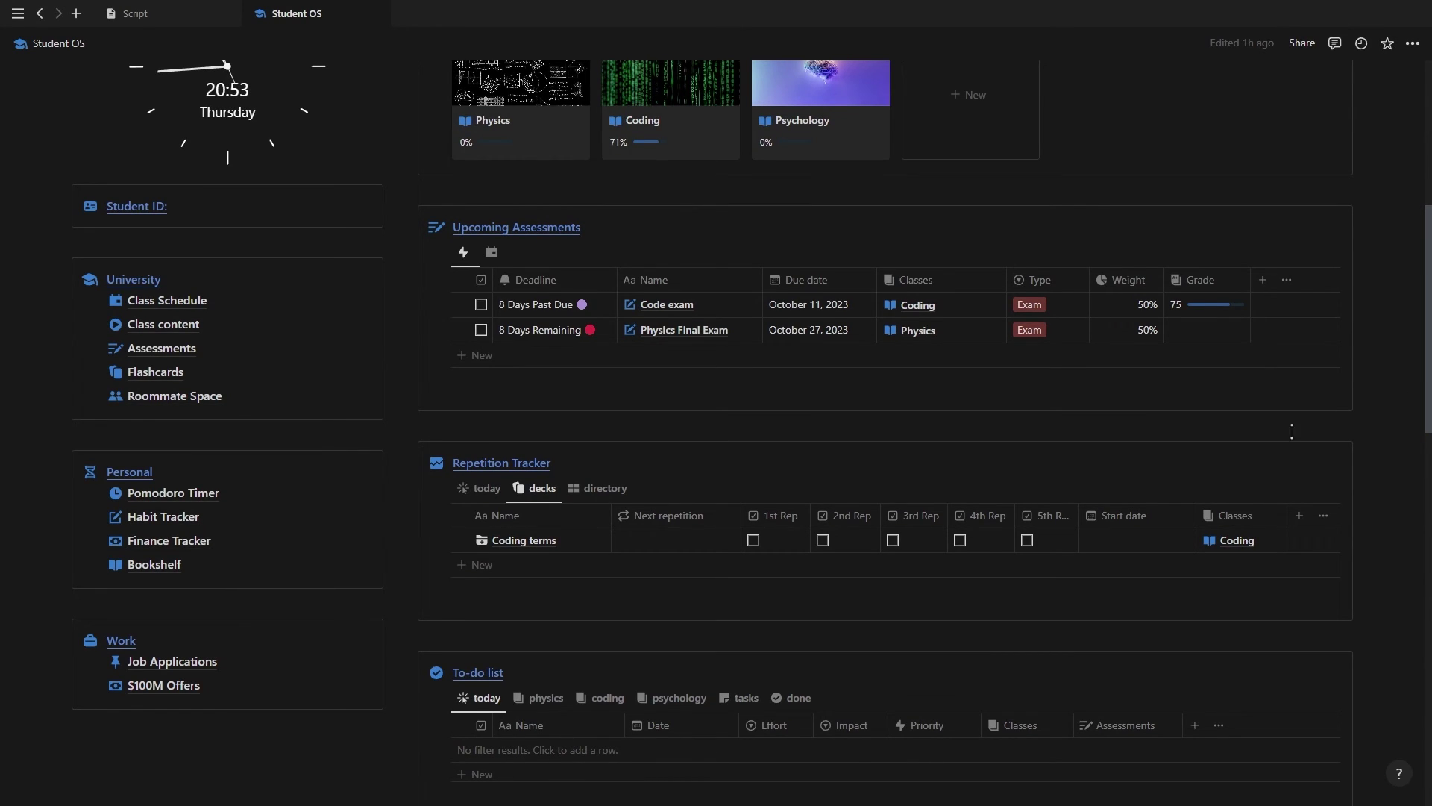
Step: Set the Coding terms Start date to October 19, 2023
left_click(1158, 539)
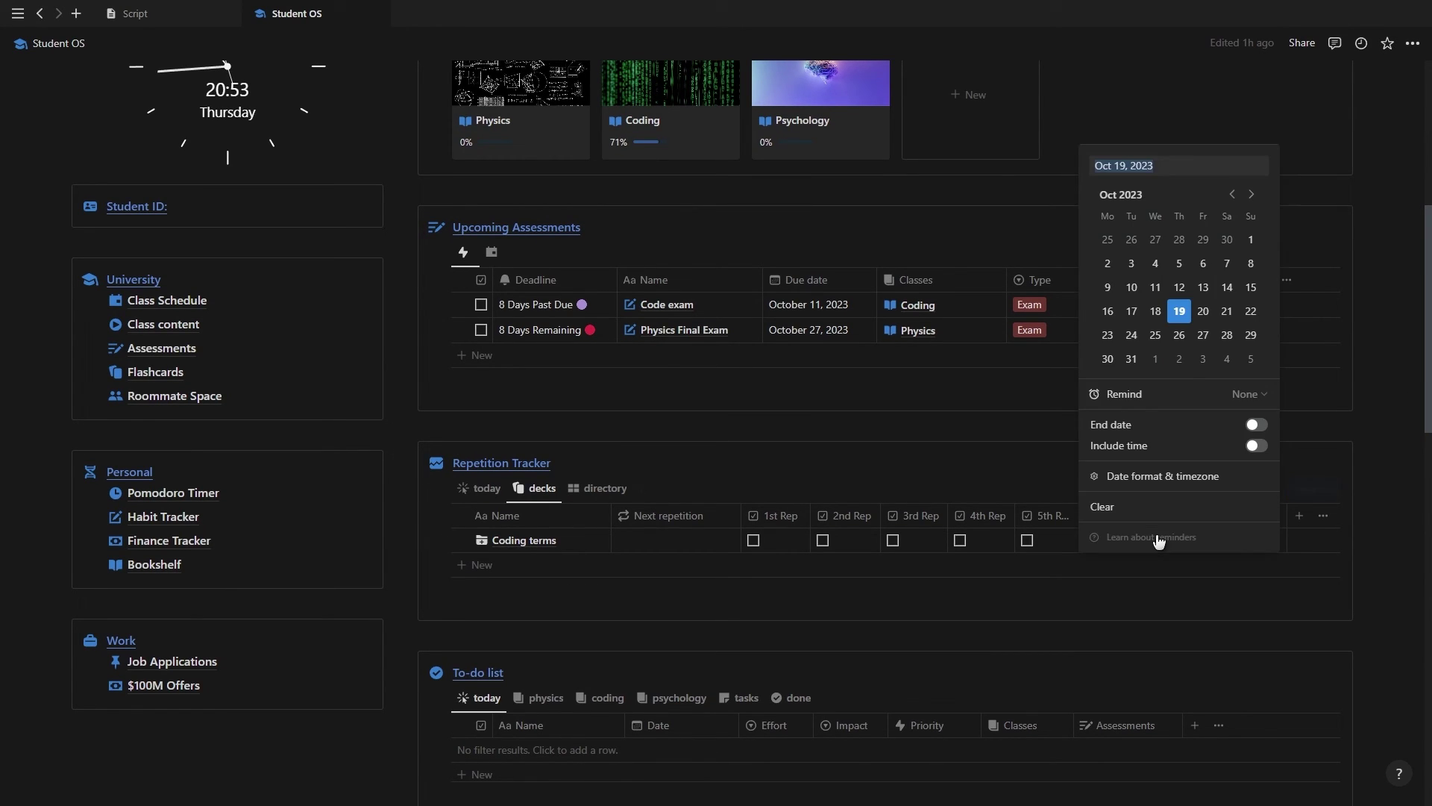
left_click(1179, 311)
key("Escape")
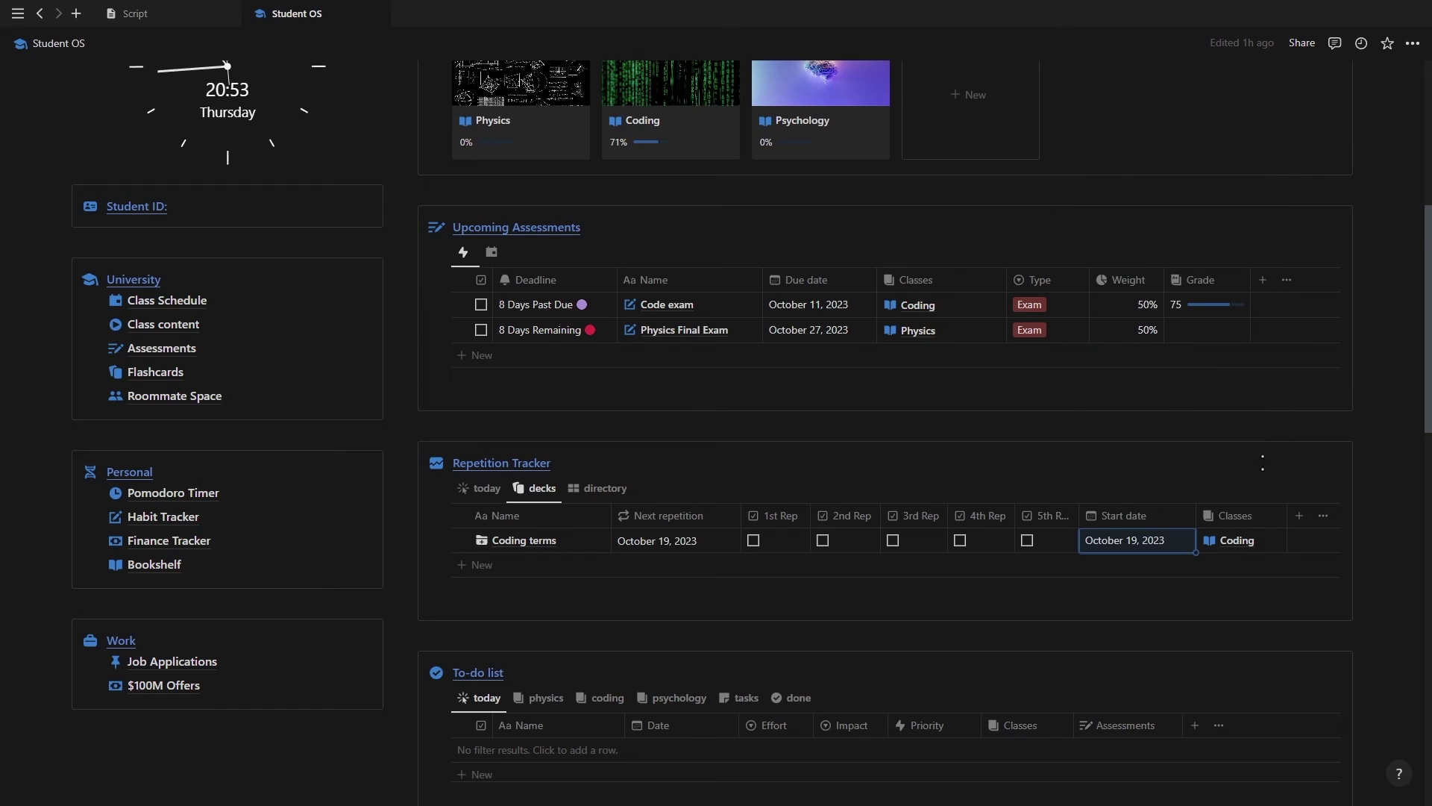
left_click(754, 540)
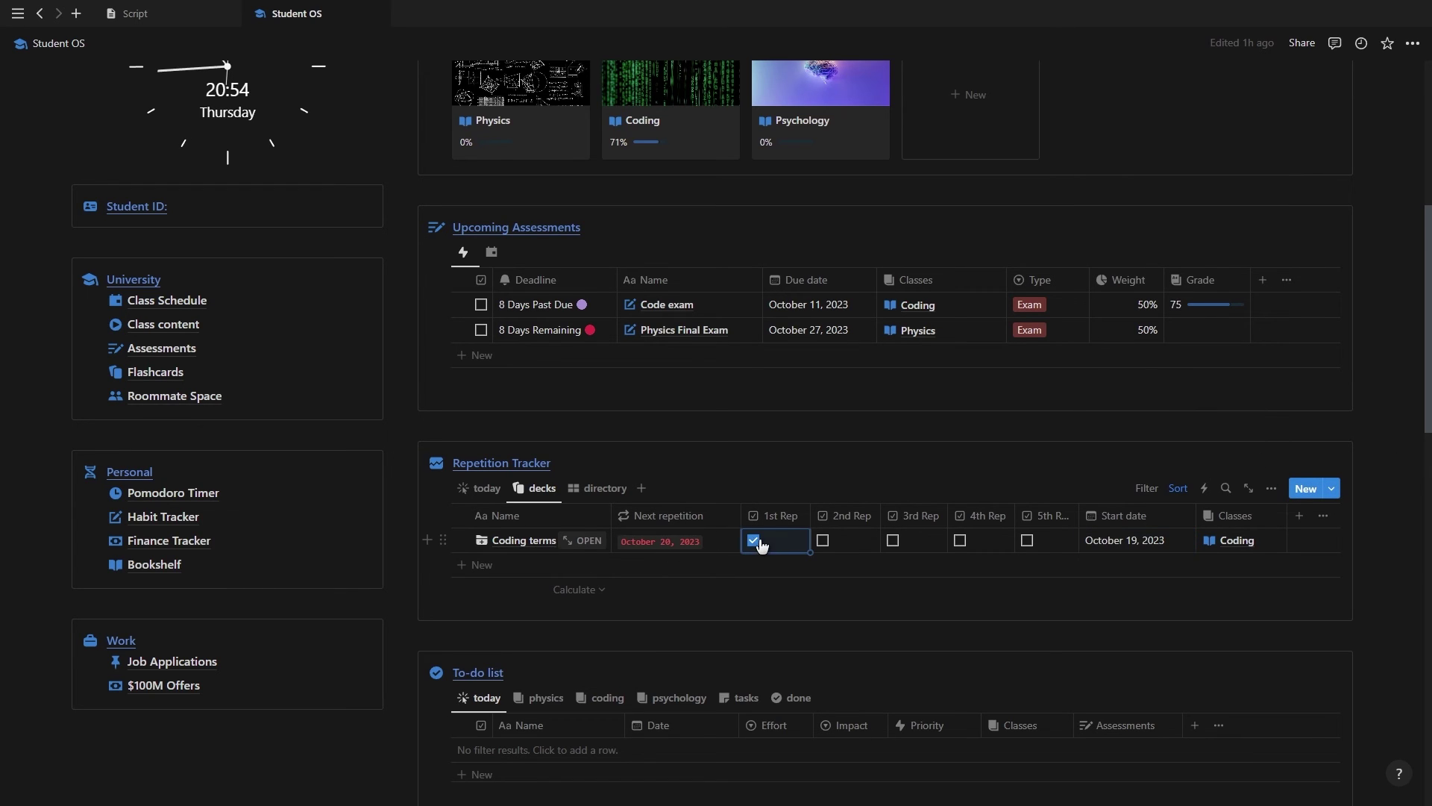
left_click(822, 540)
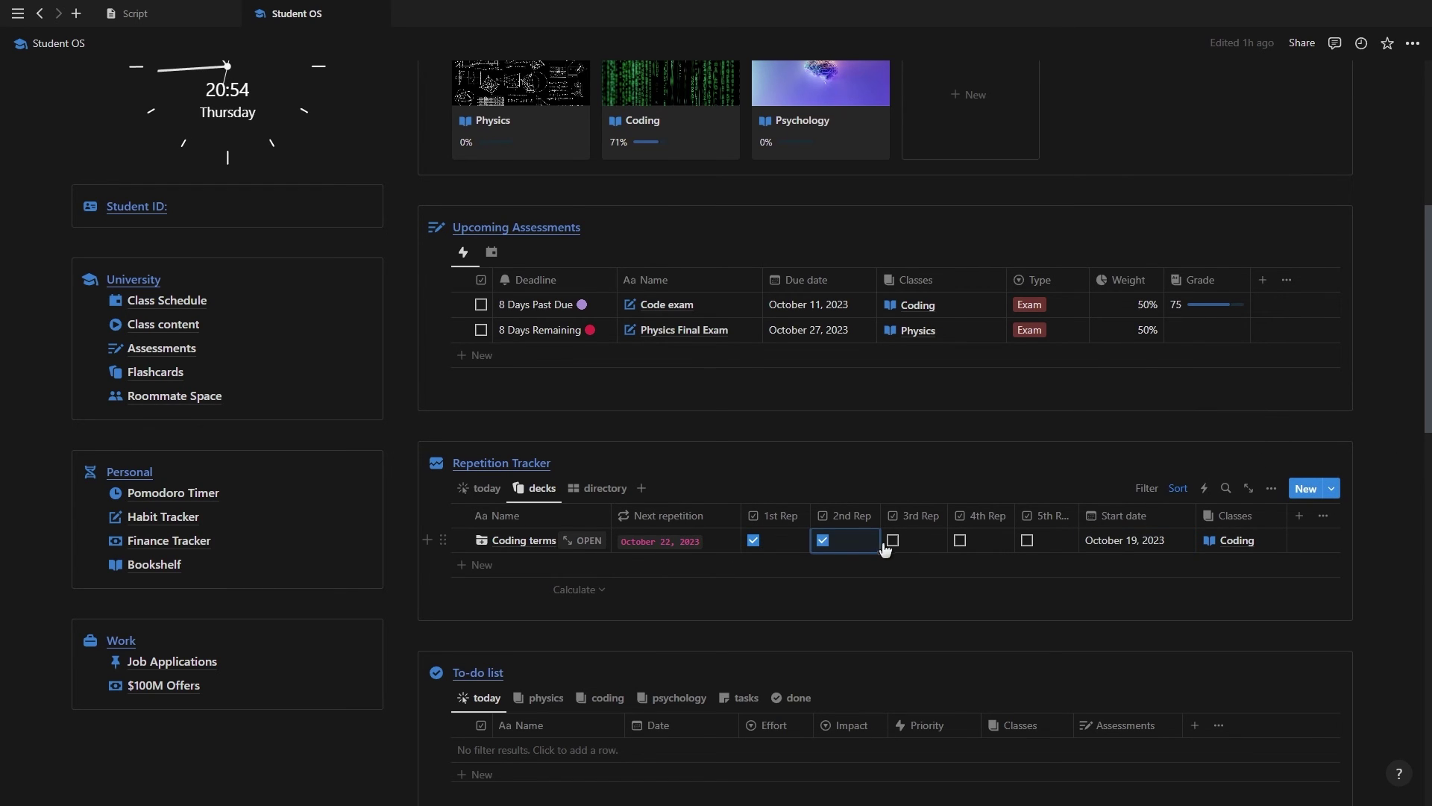
left_click(893, 540)
left_click(960, 540)
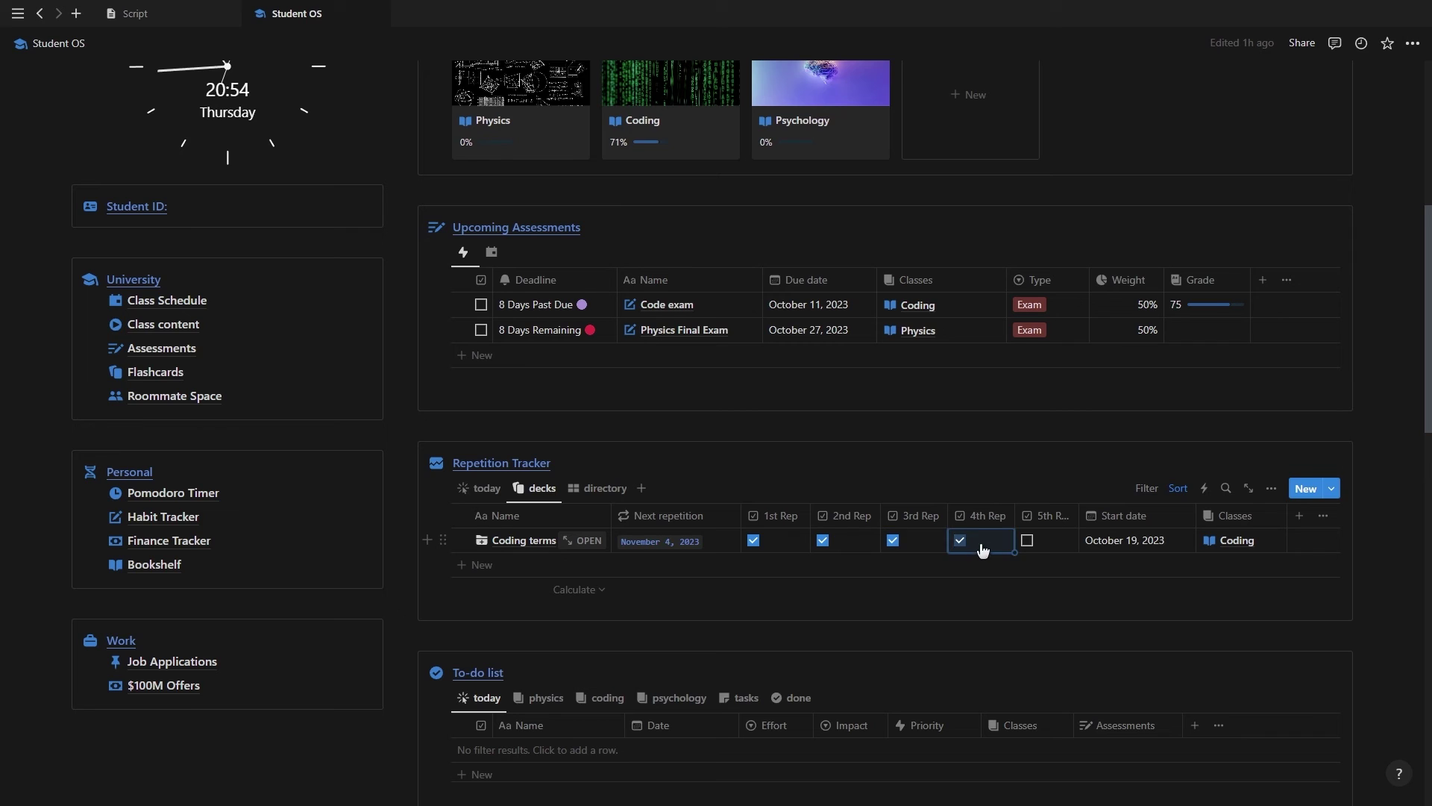
left_click(1048, 549)
left_click(1044, 549)
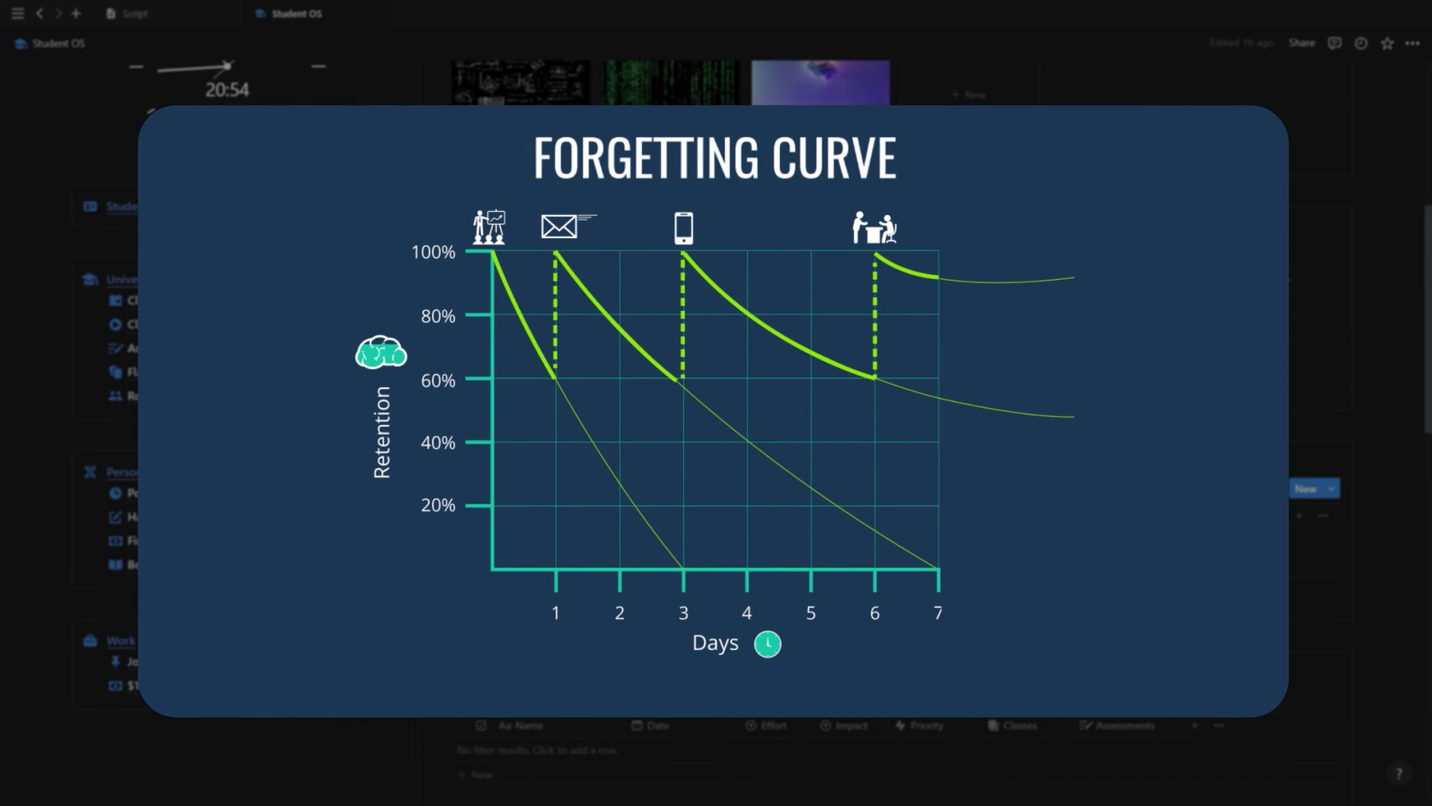
scroll(681, 393, "down", 2)
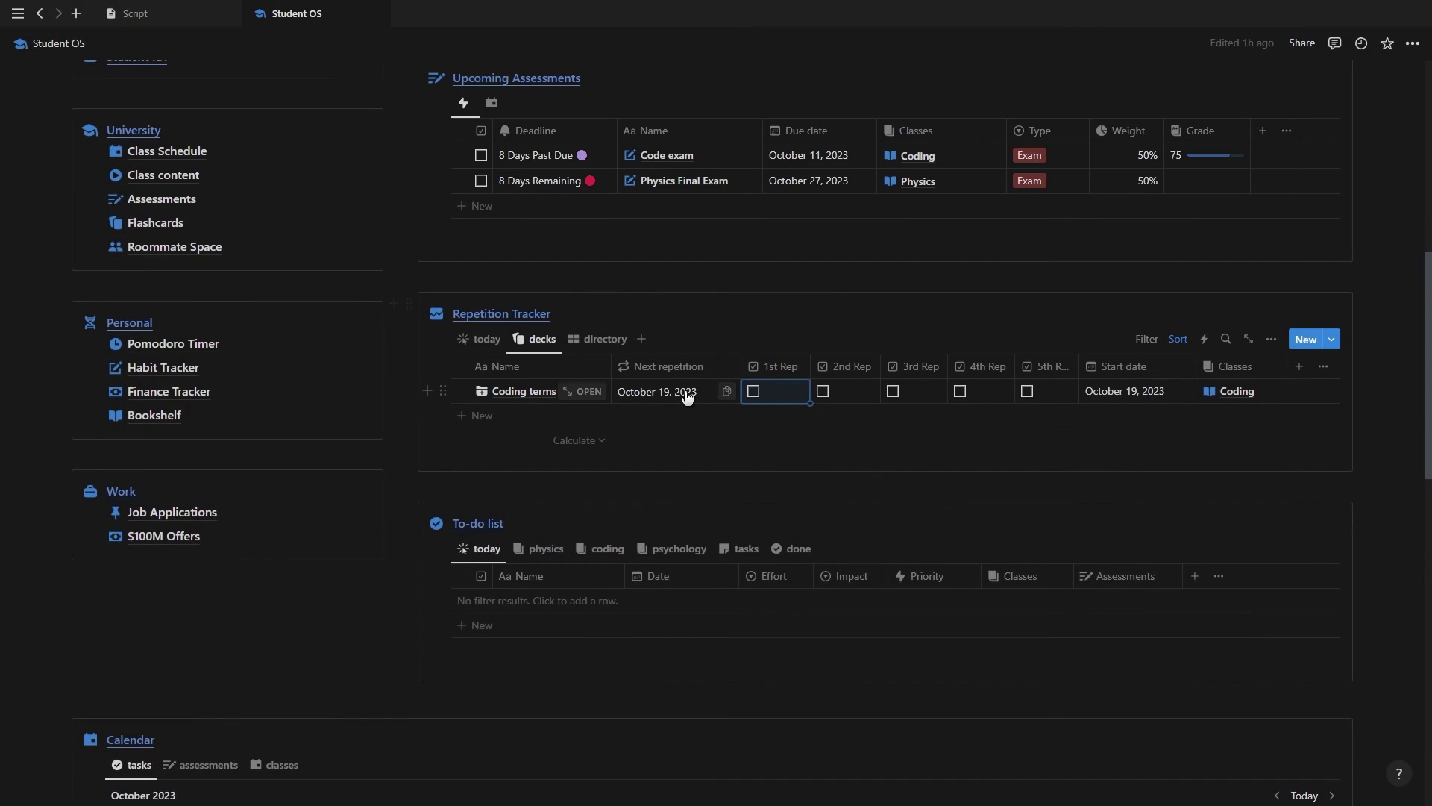
Step: Replace the old formula with an ifs whose 5th Rep branch is dateAdd(Start date, 24, "days")
left_click(682, 391)
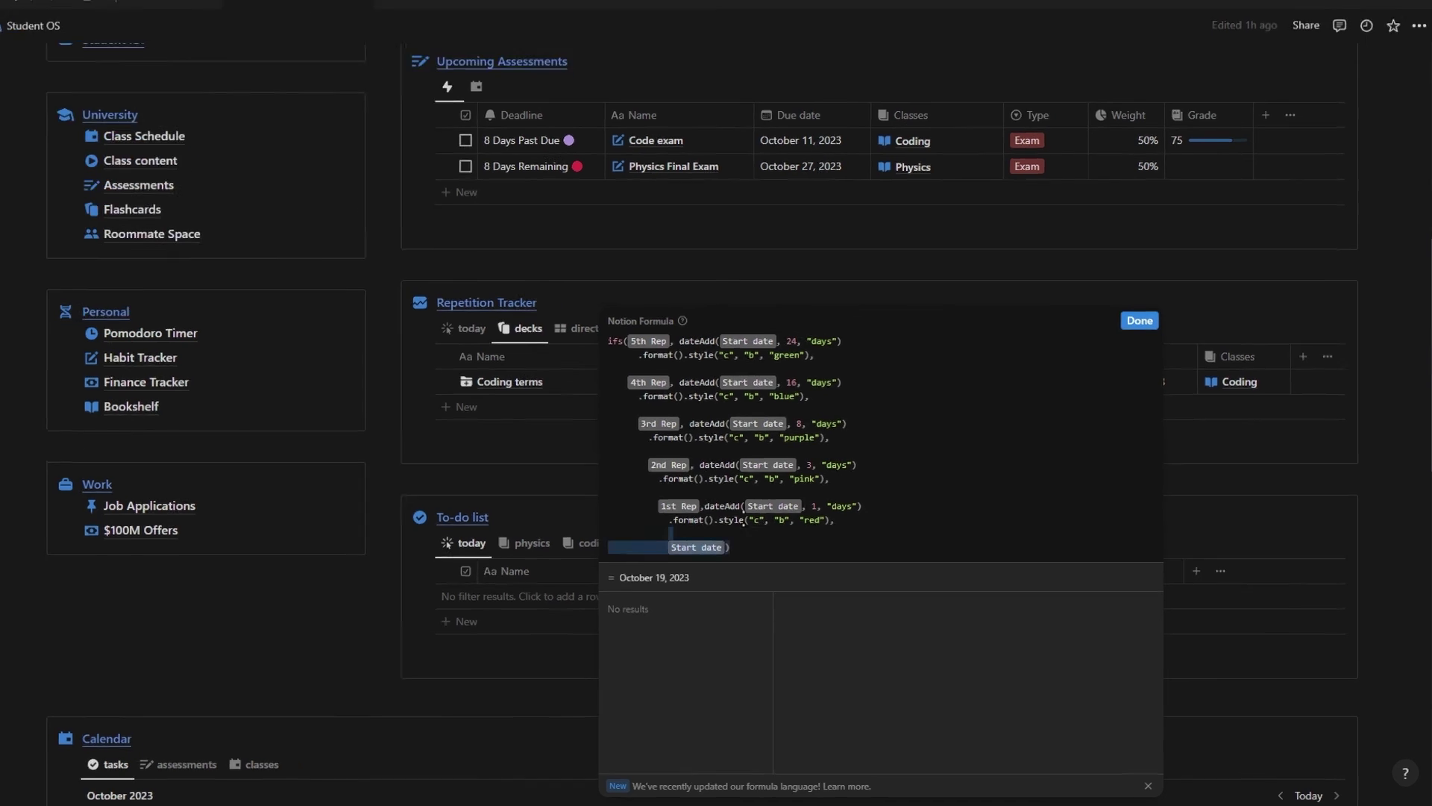
key("ctrl+a")
key("BackSpace")
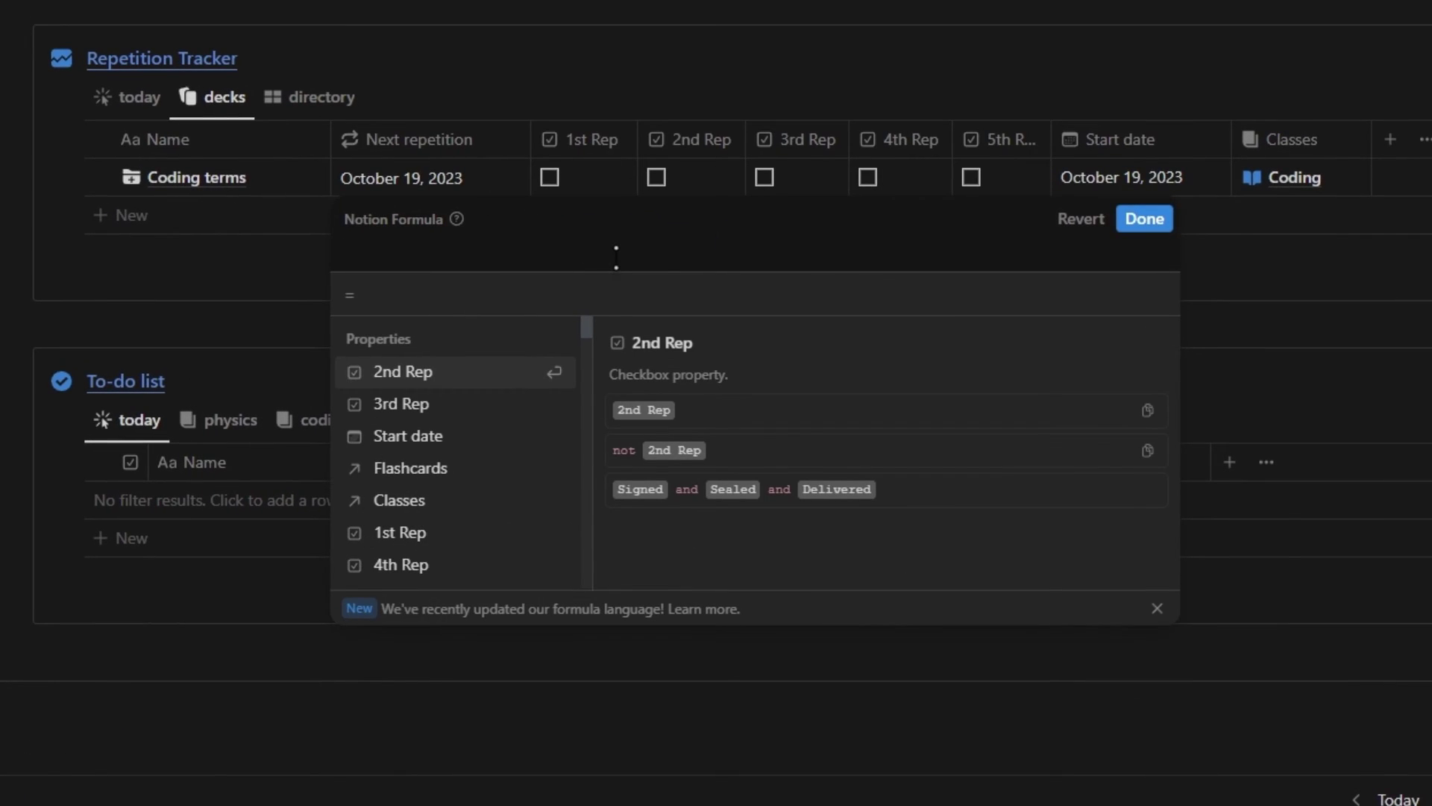
type("ifs(")
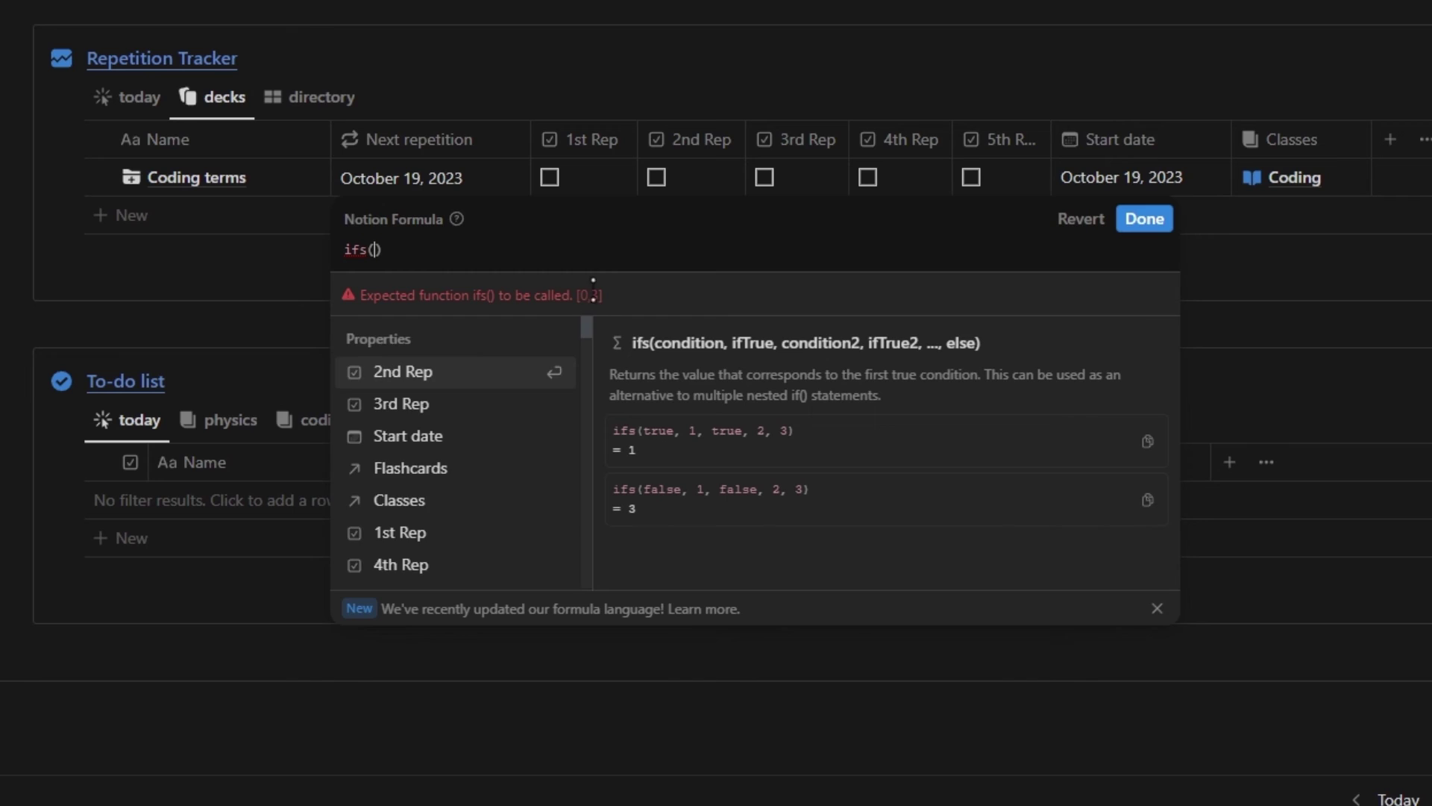
key("shift+Return")
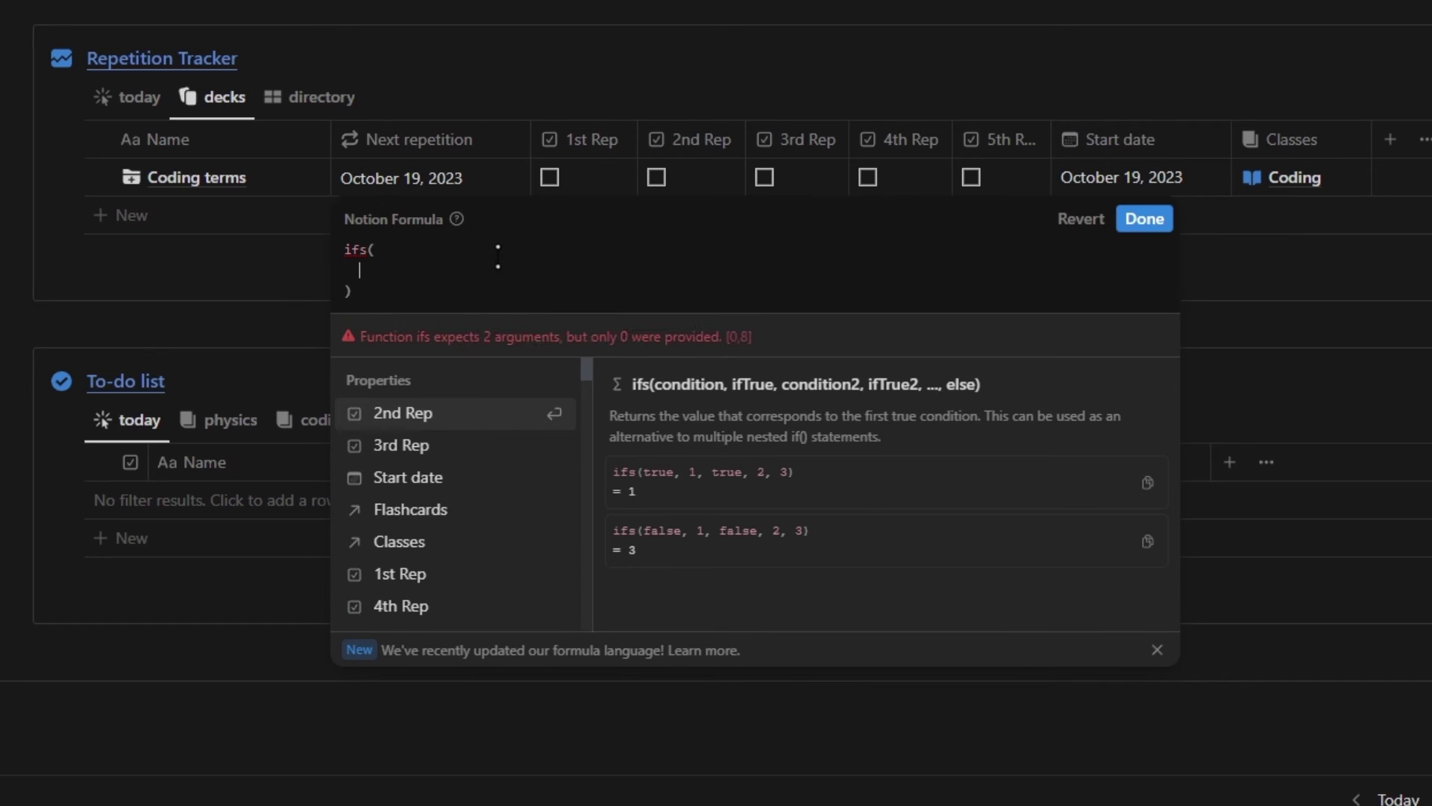
scroll(512, 543, "down", 2)
left_click(478, 553)
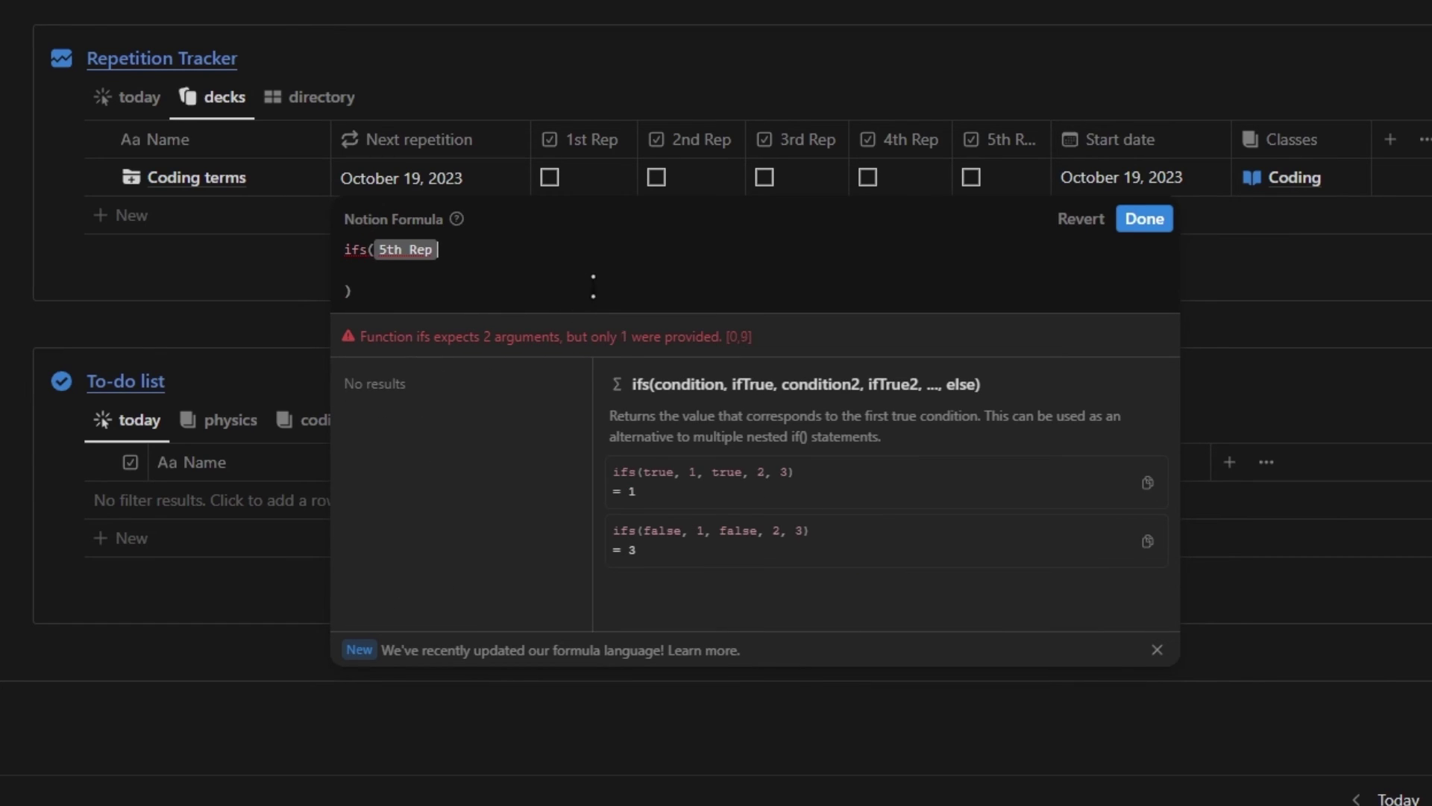
type(",")
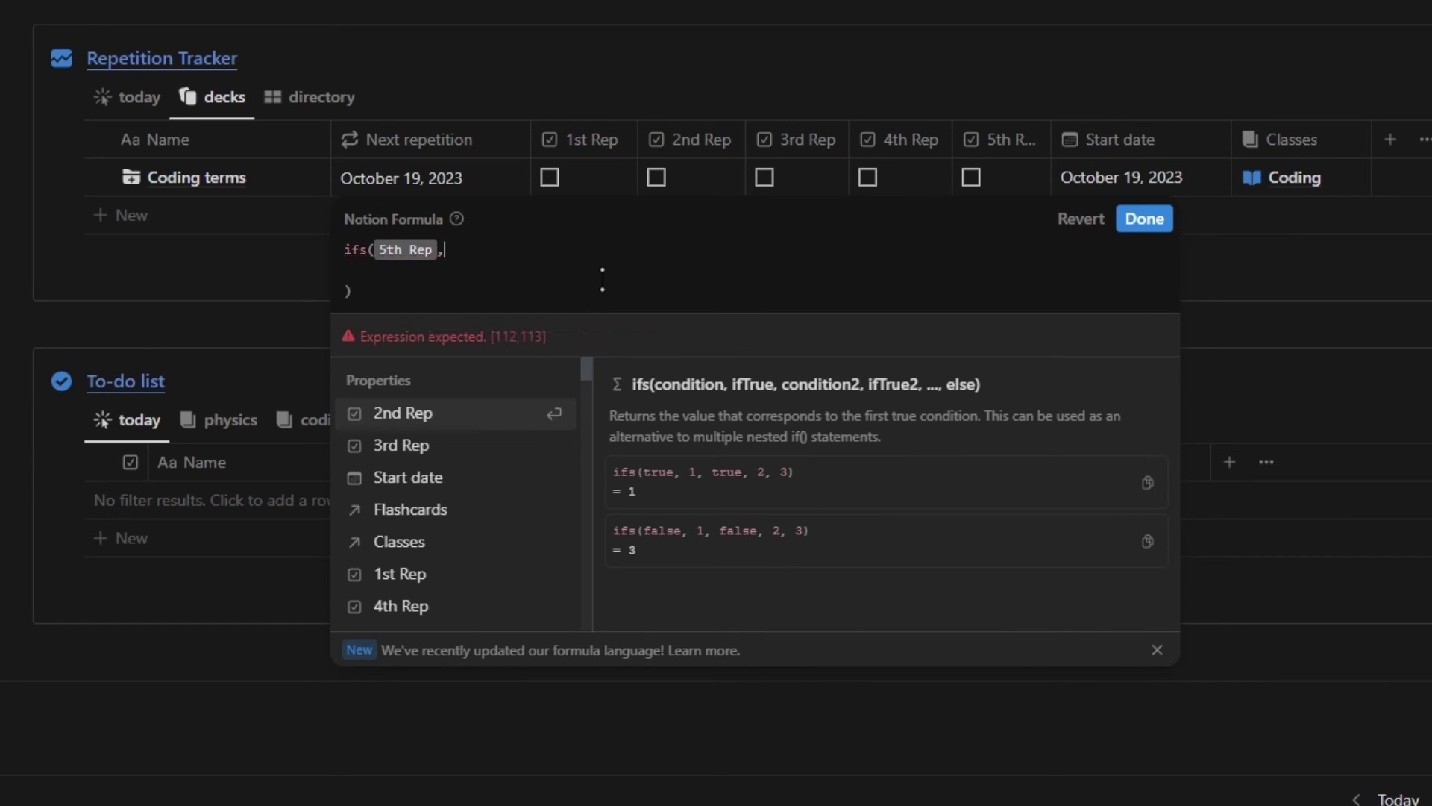
type("data")
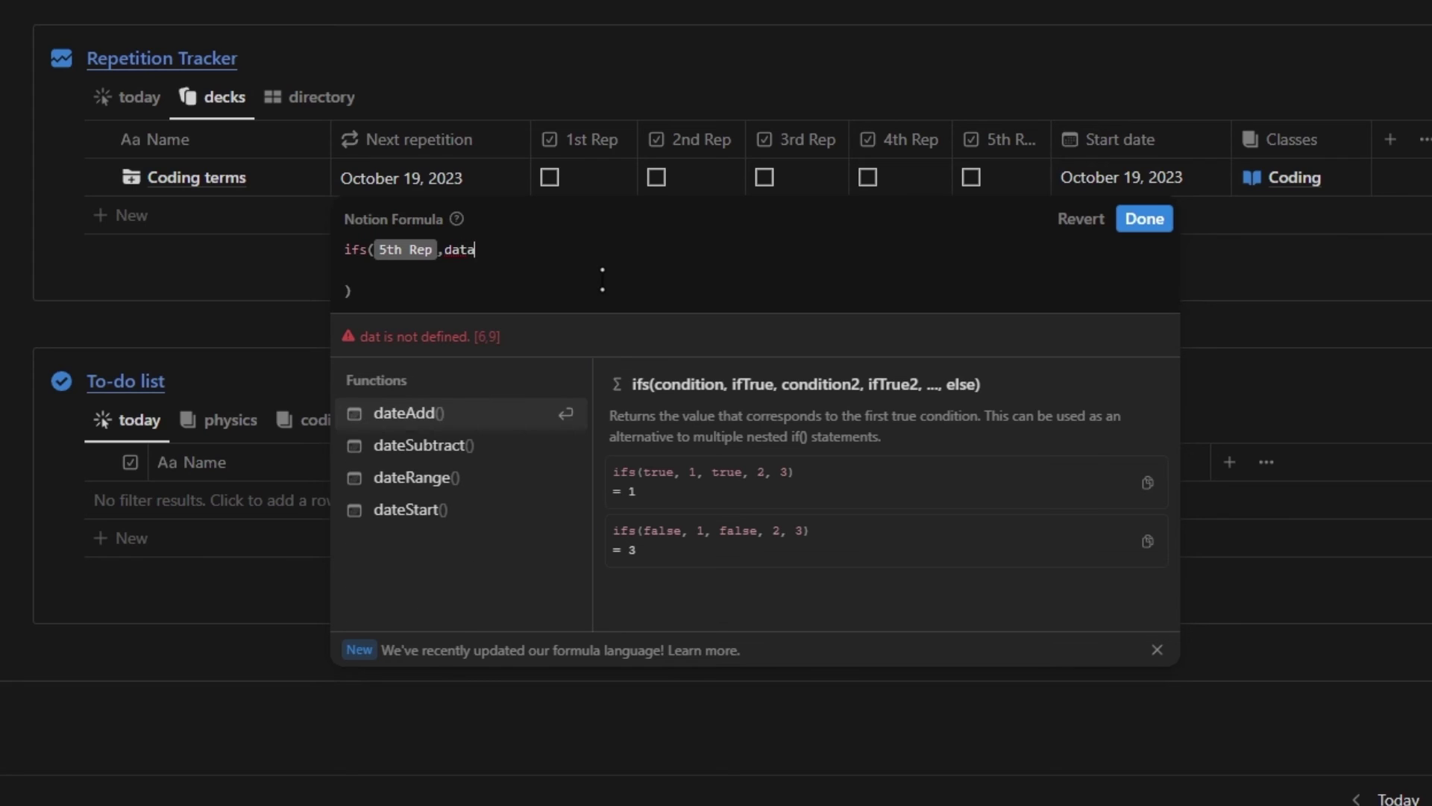
left_click(565, 412)
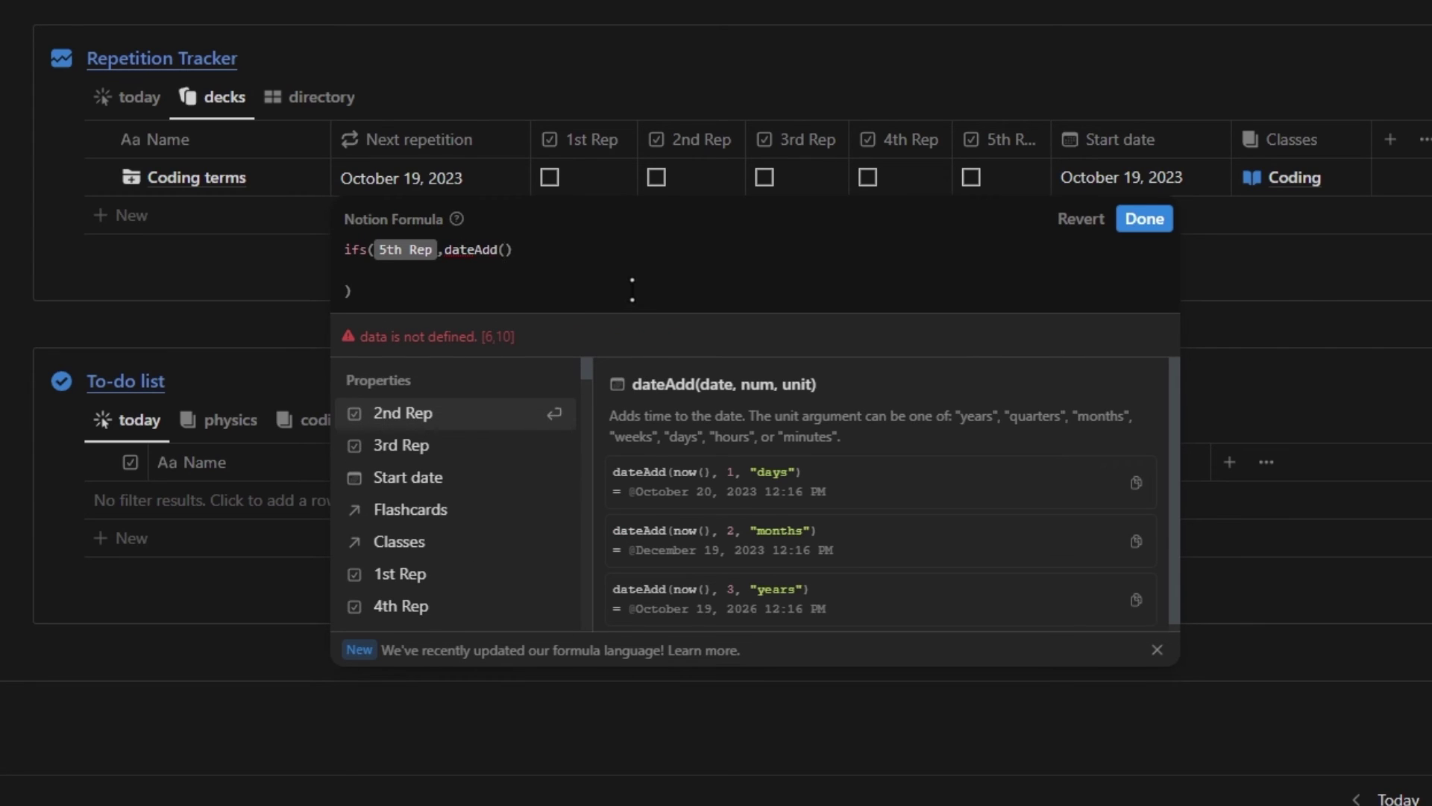
left_click(450, 484)
type(",")
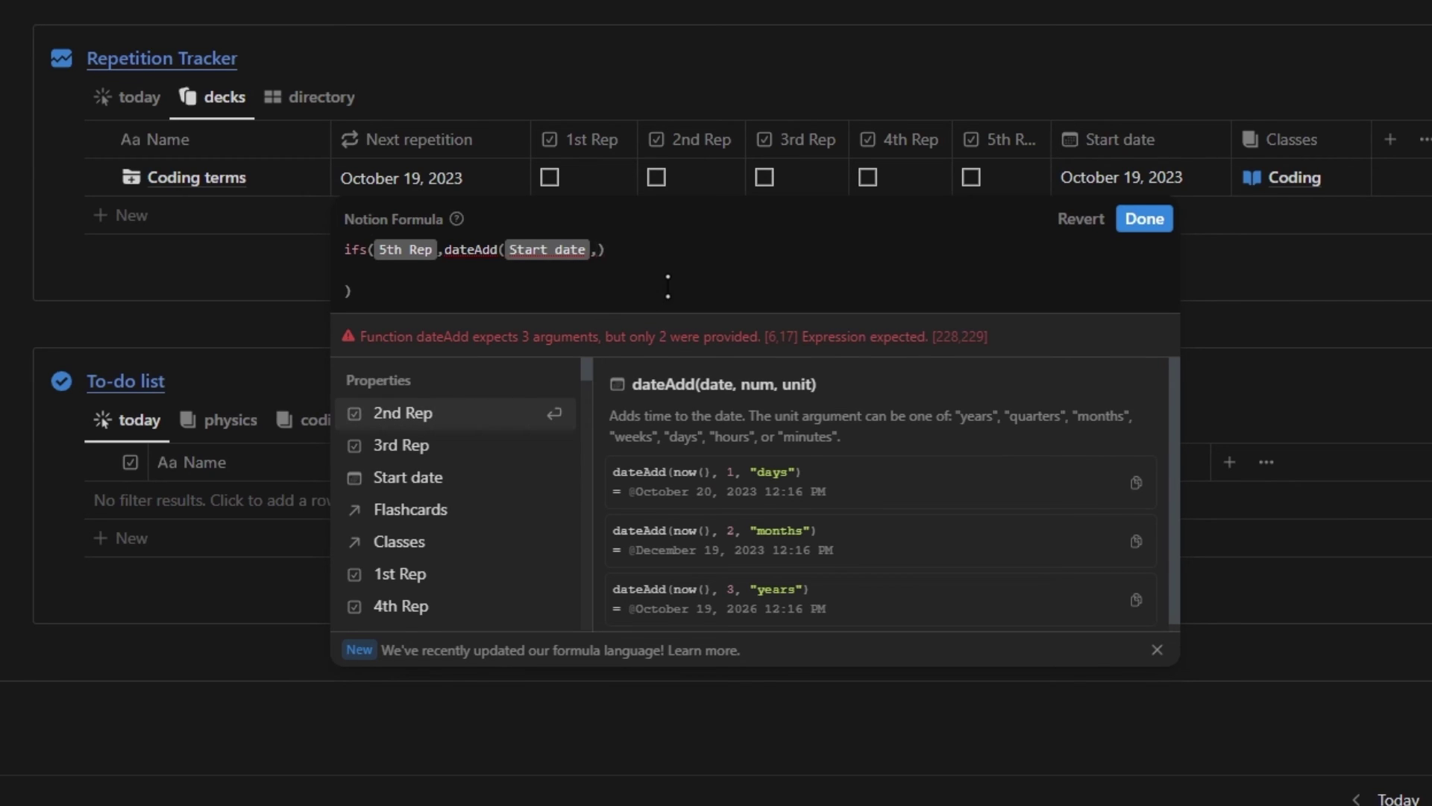
type(" 24")
type(", \"")
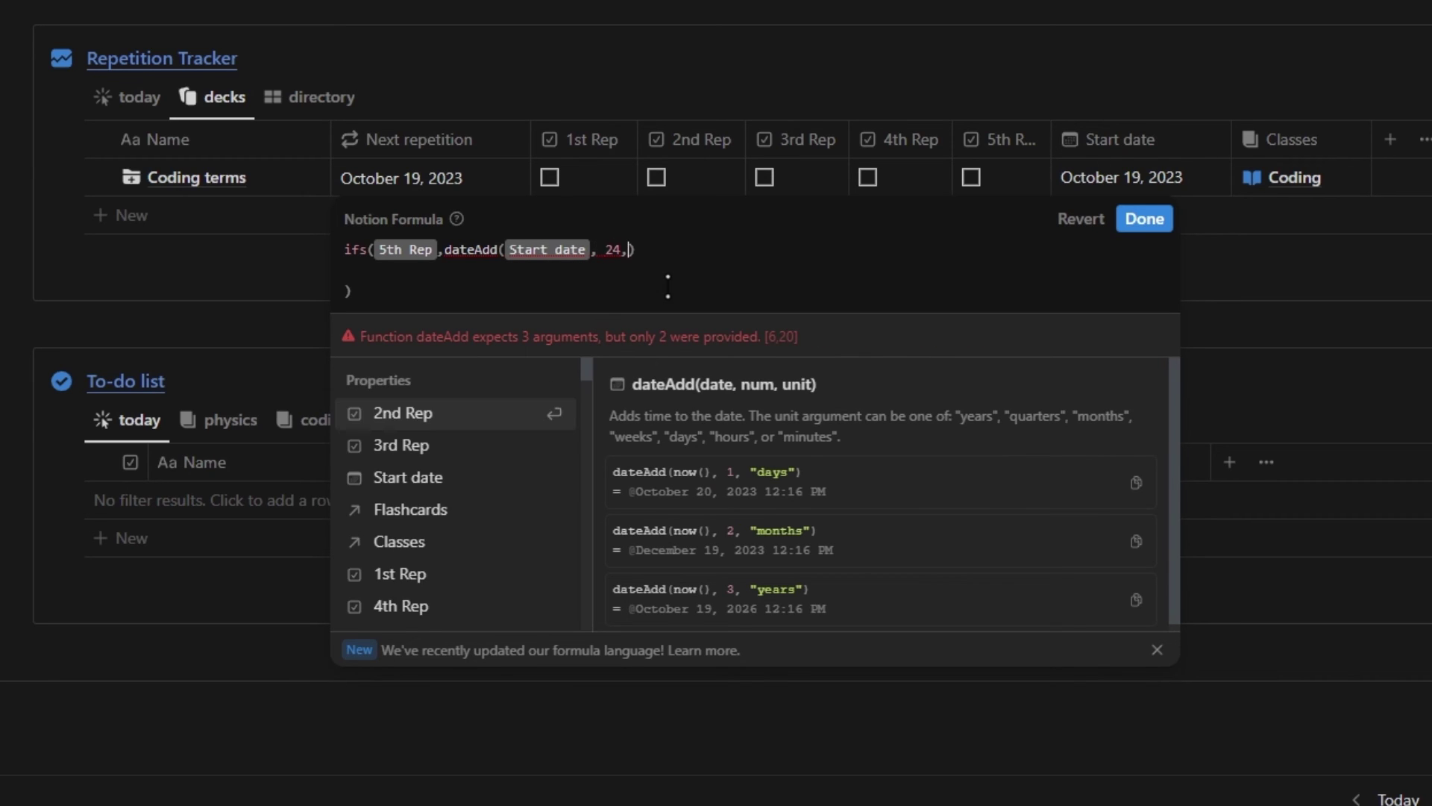
type("days\")")
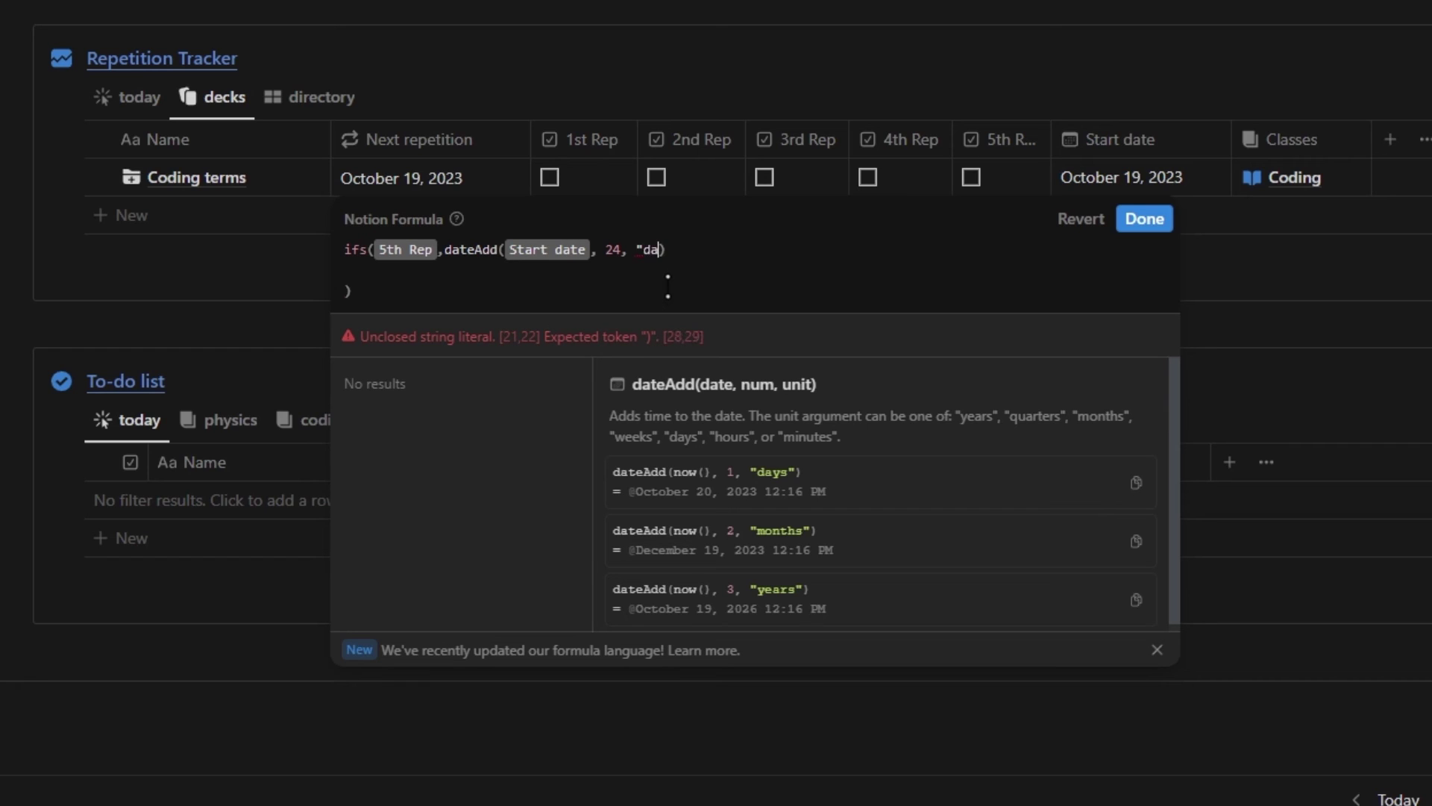
type(",")
Step: Add 4th, 3rd, 2nd and 1st Rep branches adding 16, 8, 3 and 1 days
key("shift+Return")
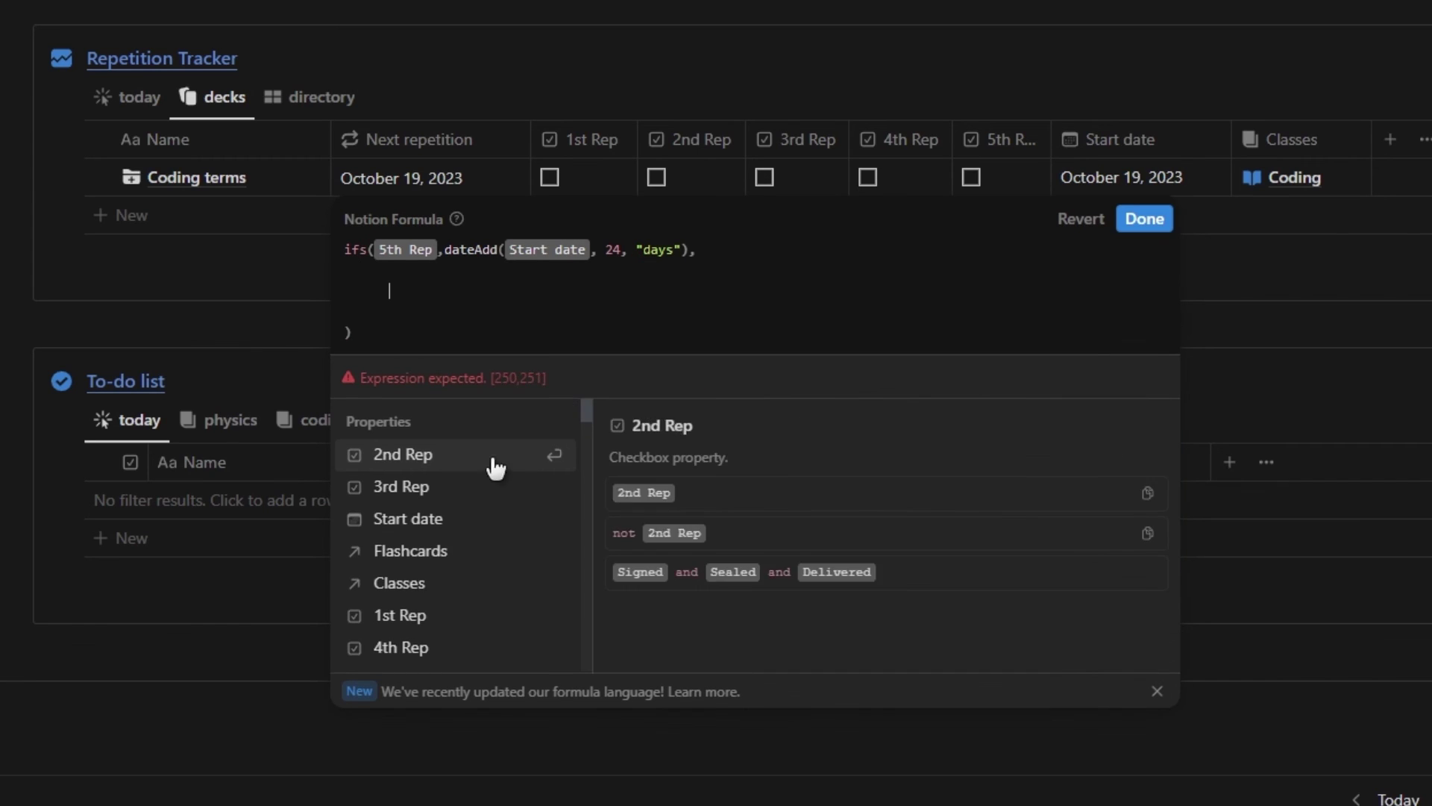
type("4th Rep,dateAdd(Start date, 16, \"days\"),          ")
type("3rd Rep,dateAdd(Start date, 8, \"days\"),")
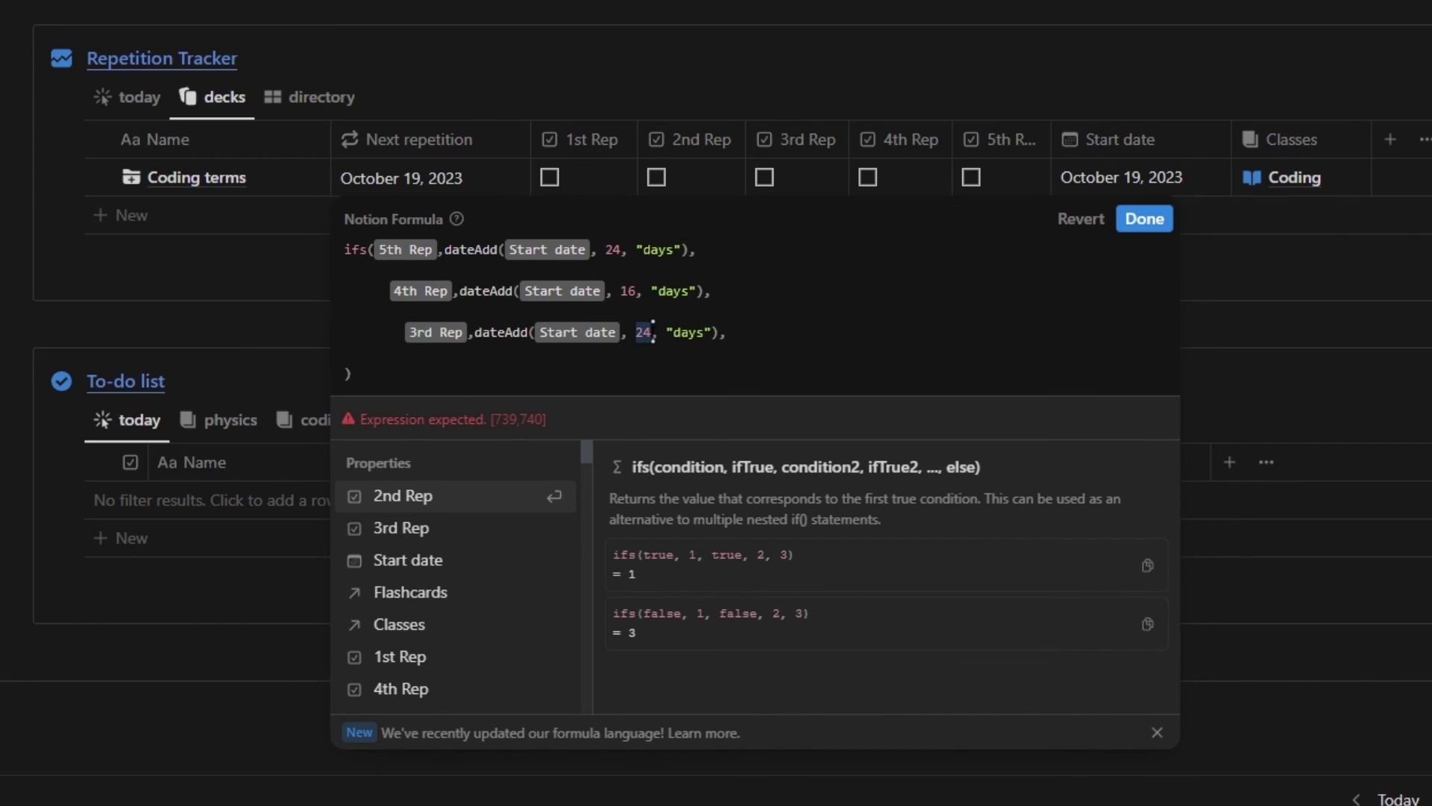
key("shift+Return")
type("2nd Rep,dateAdd(Start date, 3, \"days\"),")
key("shift+Return")
type("1st Rep,dateAdd(Start date, 24, \"days\"),")
double_click(673, 385)
type("1")
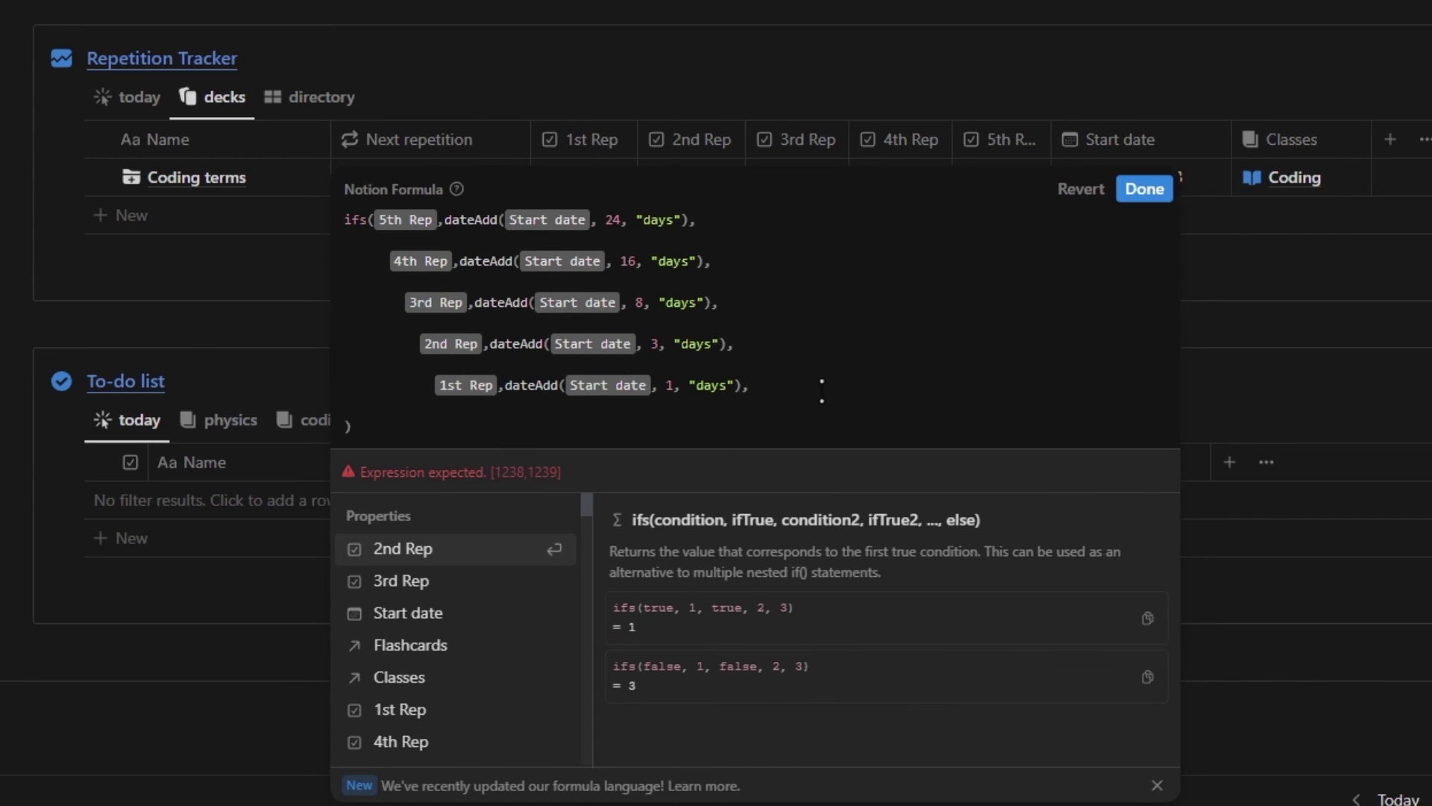
key("Down")
key("Left")
Step: Make Start date the fallback value and save the Next repetition formula
key("shift+Return")
left_click(502, 610)
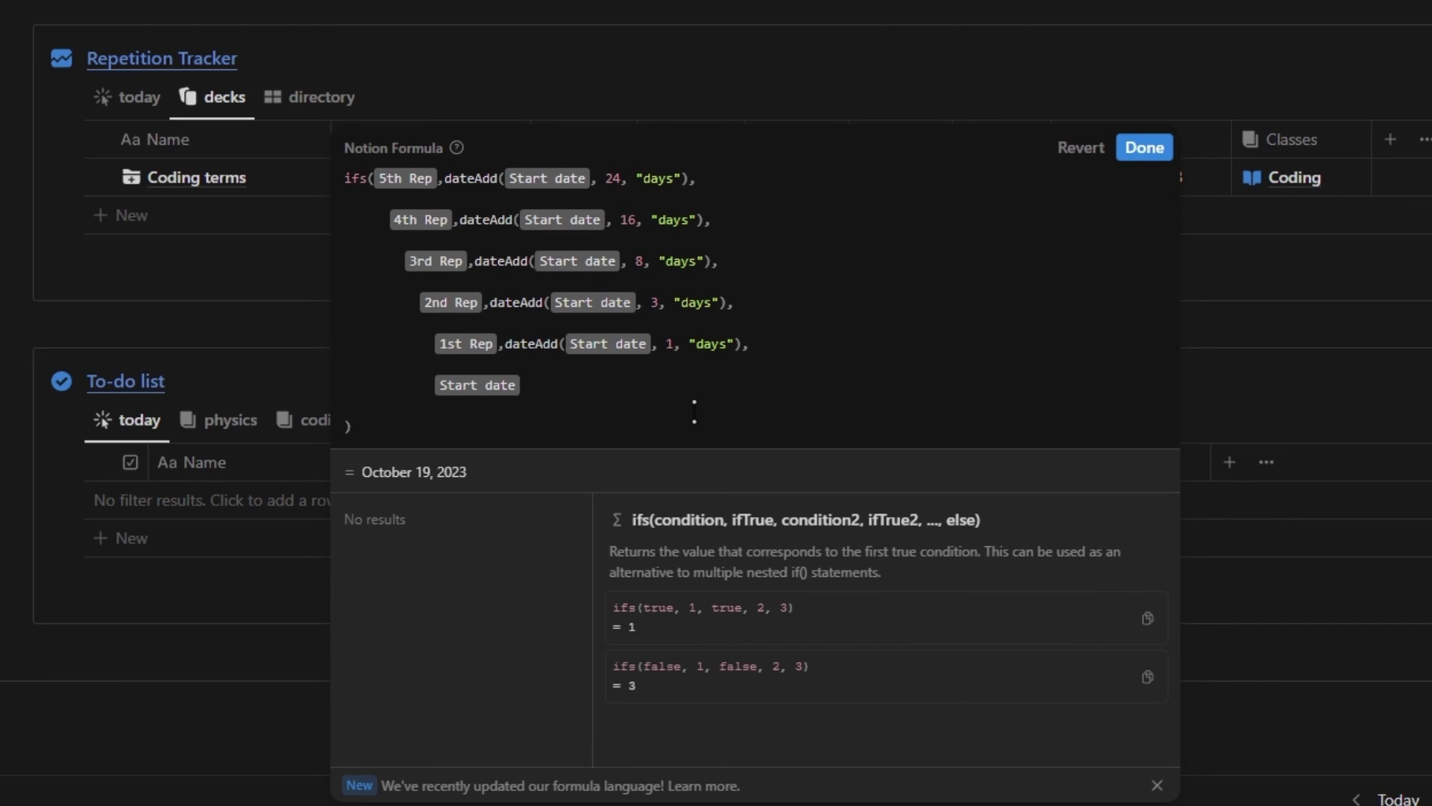
key("Delete")
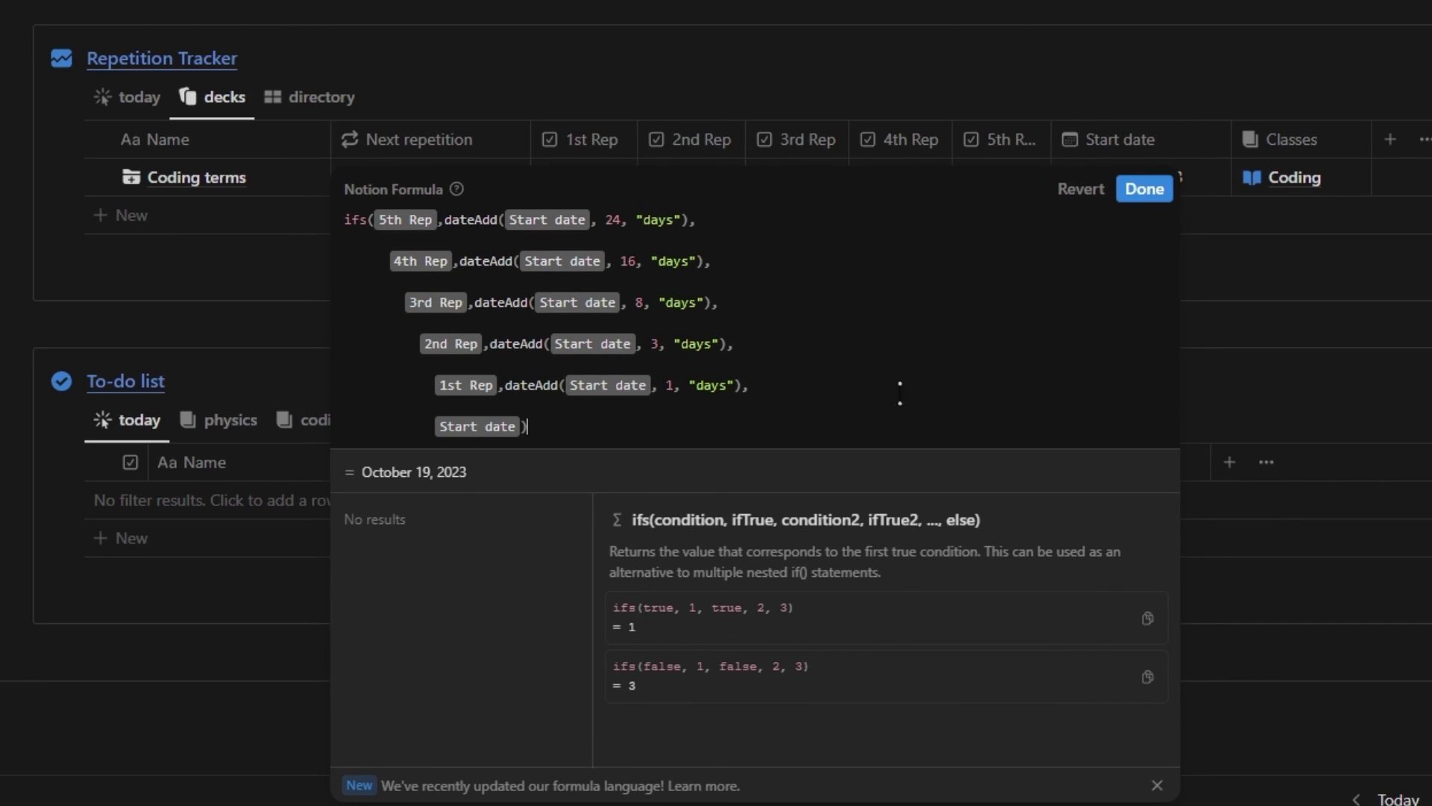
left_click(1145, 191)
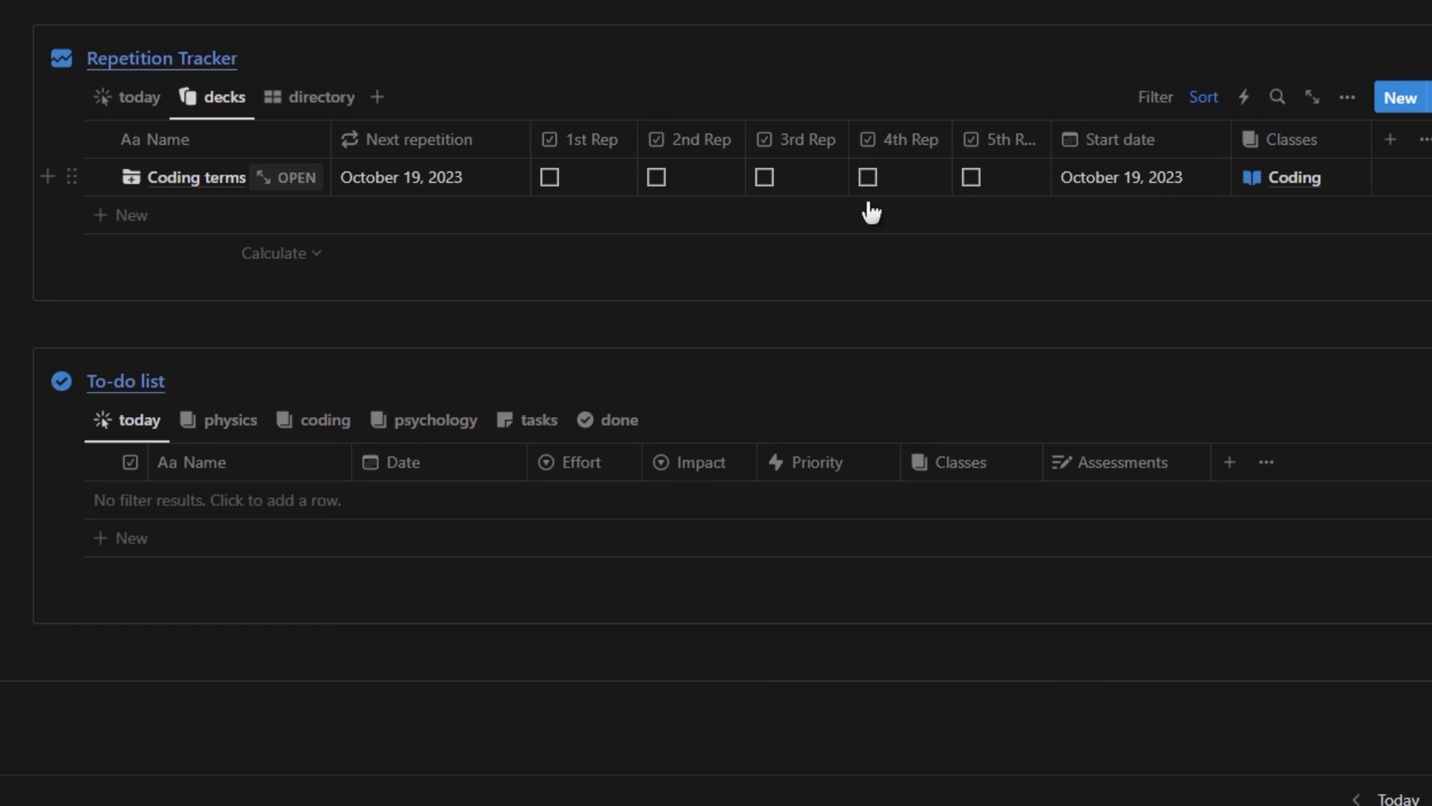
Step: Tick 1st through 5th Rep for Coding terms to test the Next repetition dates
scroll(595, 204, "up", 1)
left_click(616, 209)
left_click(670, 209)
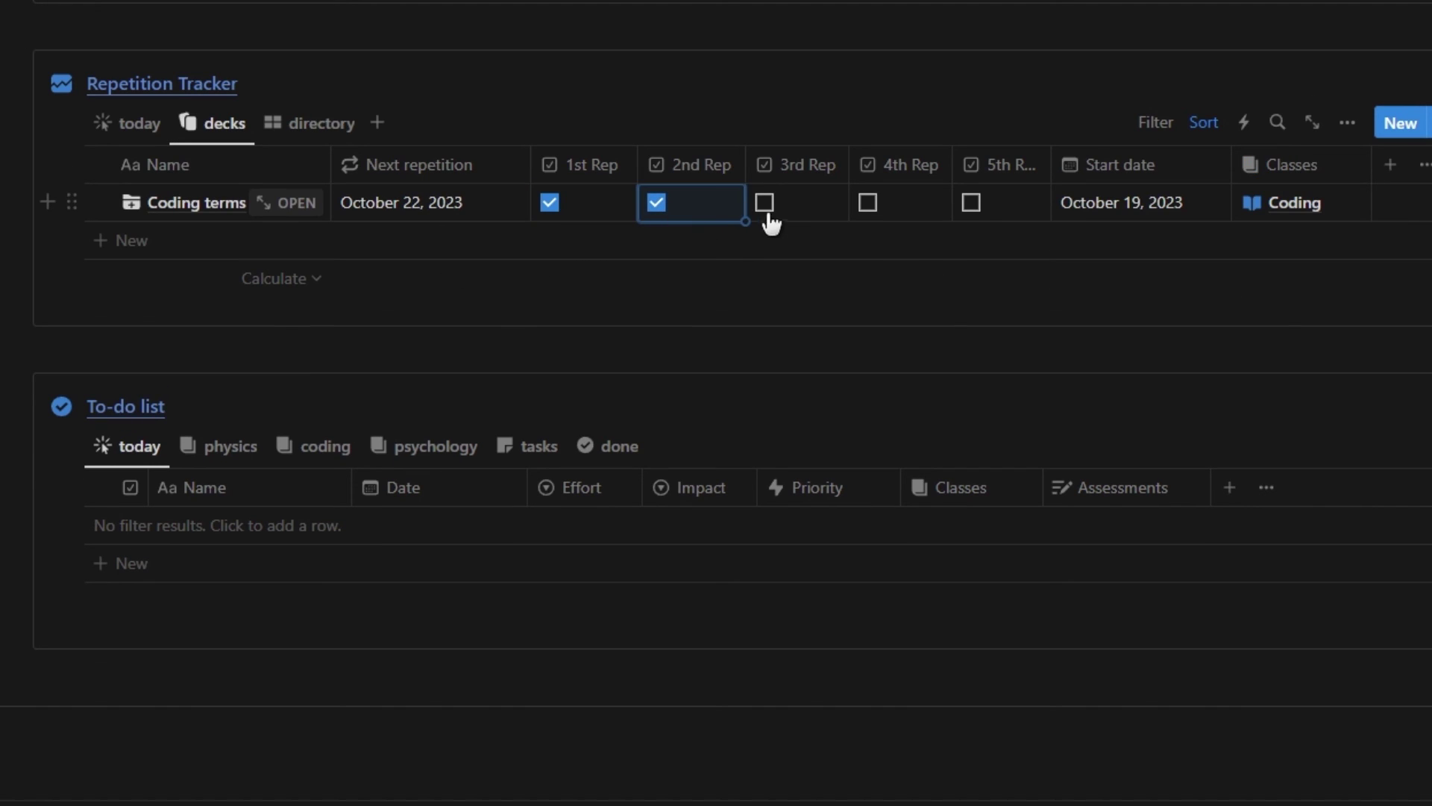
left_click(766, 209)
left_click(871, 207)
left_click(972, 209)
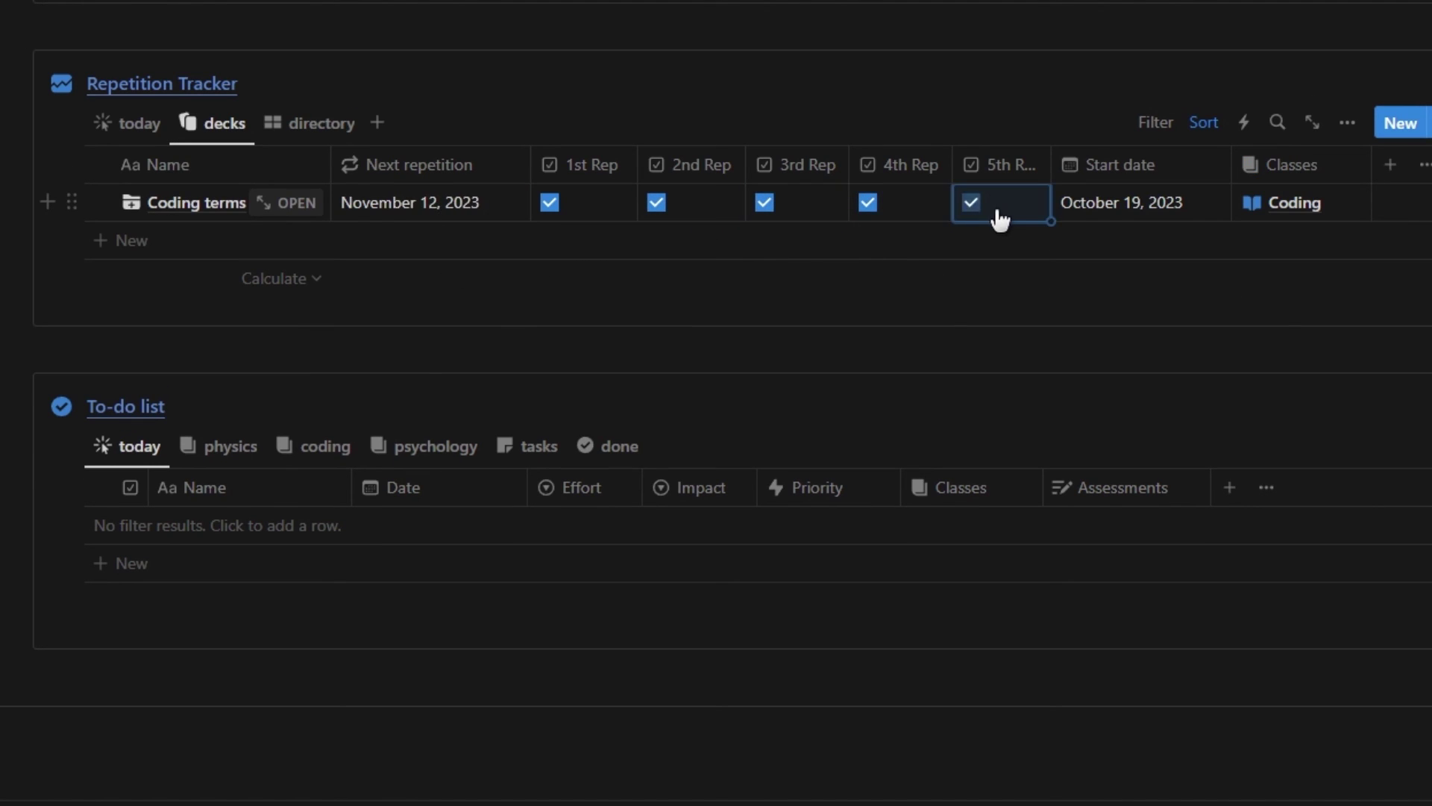
Step: Untick all five Rep boxes again and reopen the Next repetition formula
left_click(992, 212)
left_click(889, 211)
left_click(764, 211)
left_click(662, 213)
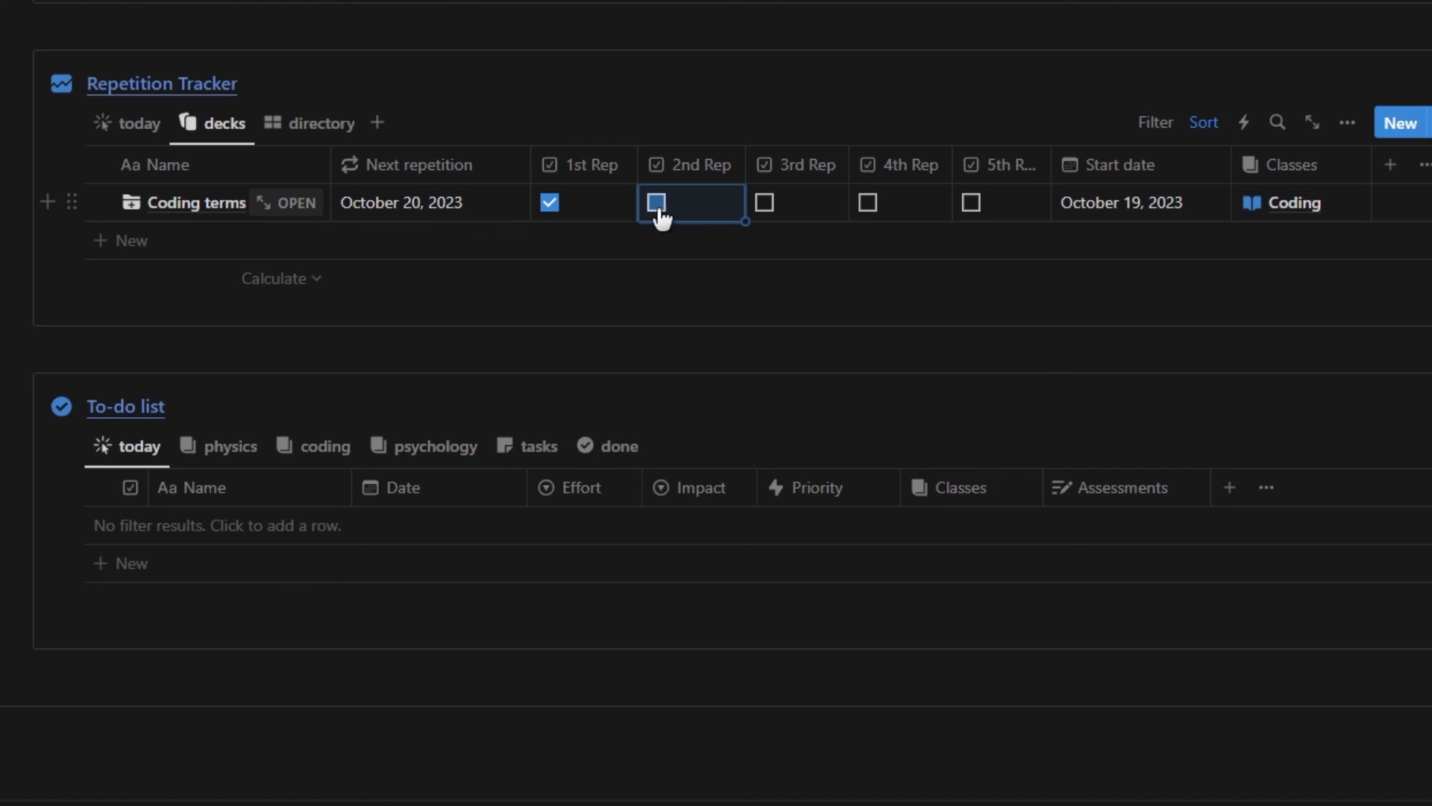
left_click(602, 214)
left_click(468, 220)
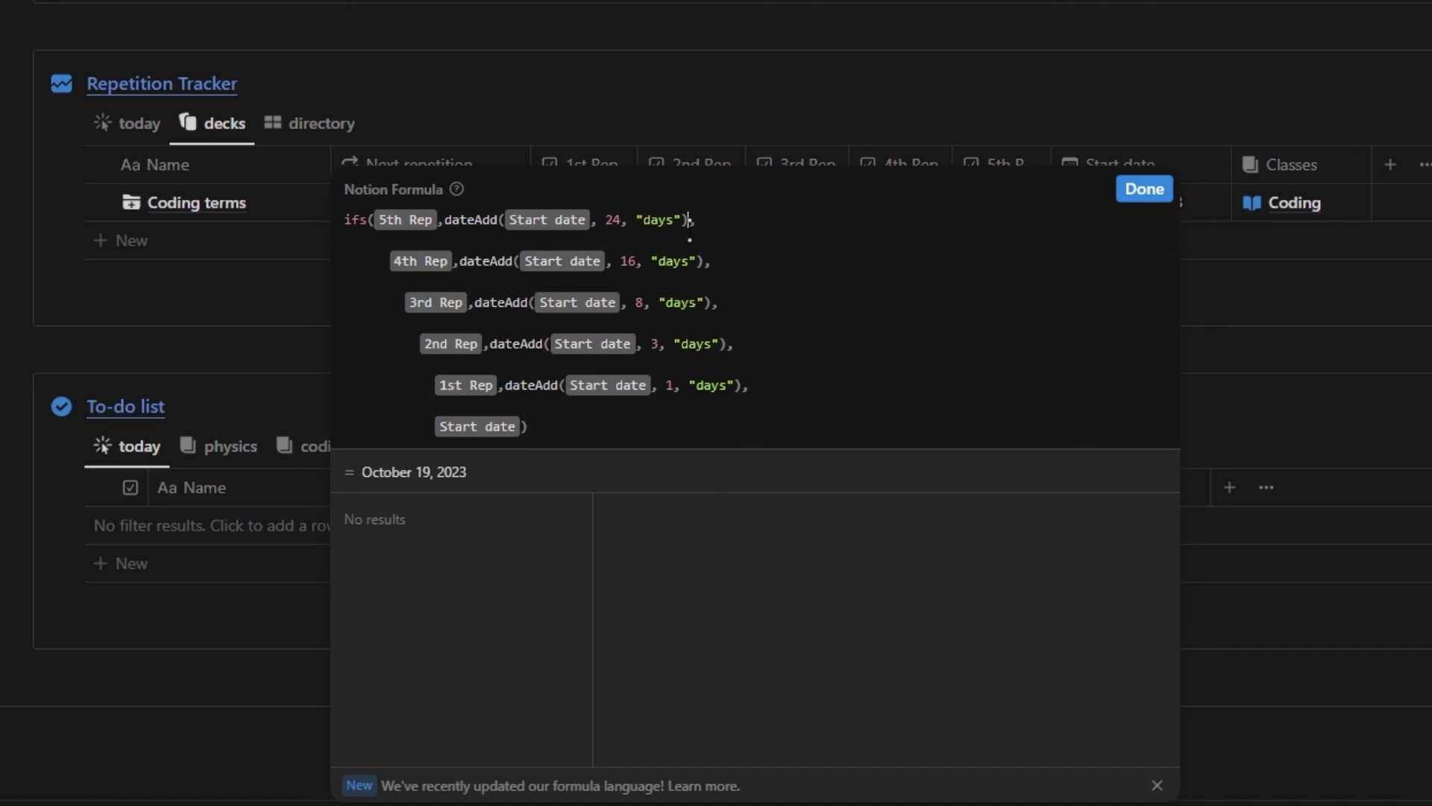
Step: Append .format().style("b", "c", "green") to the 5th Rep branch
key("Return")
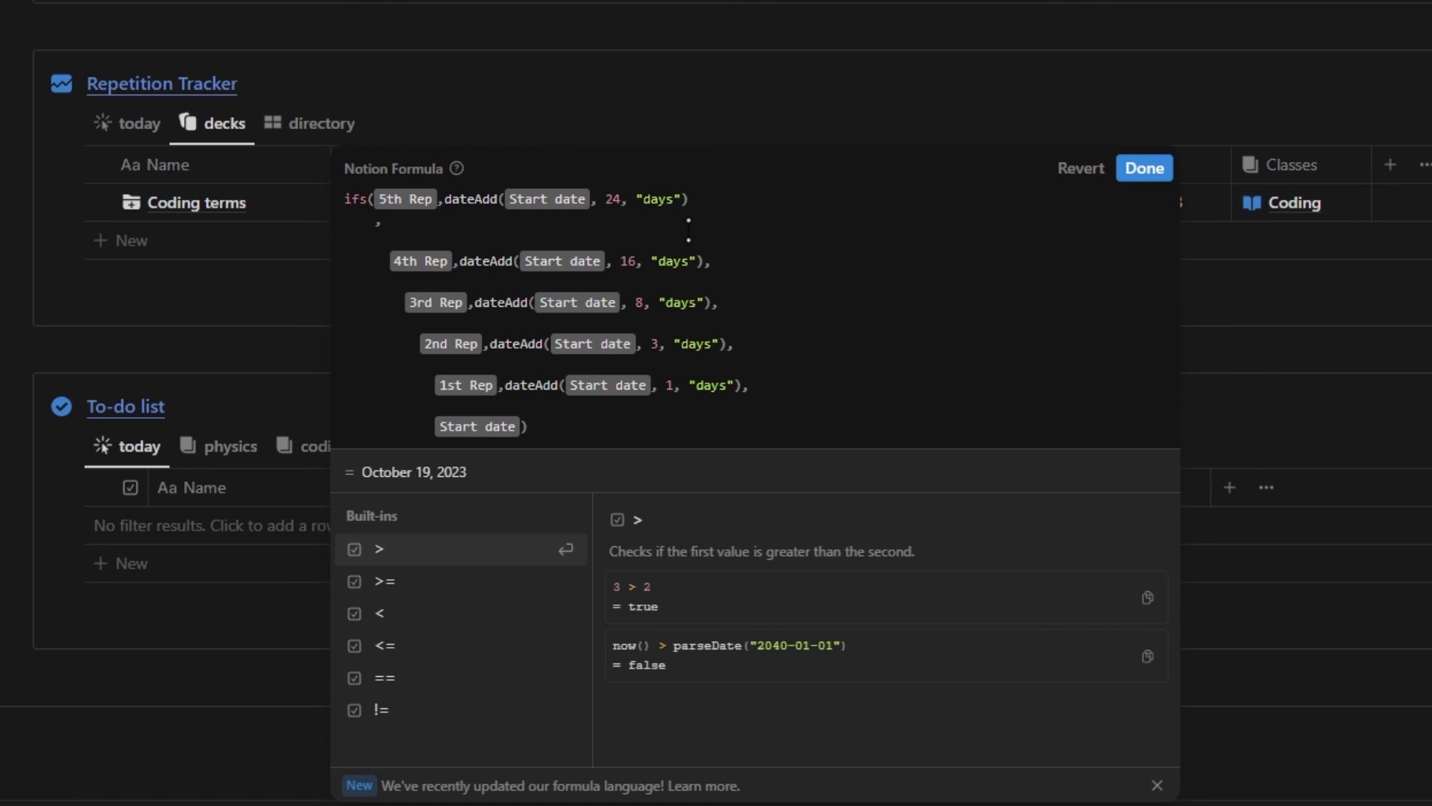
type(".format()")
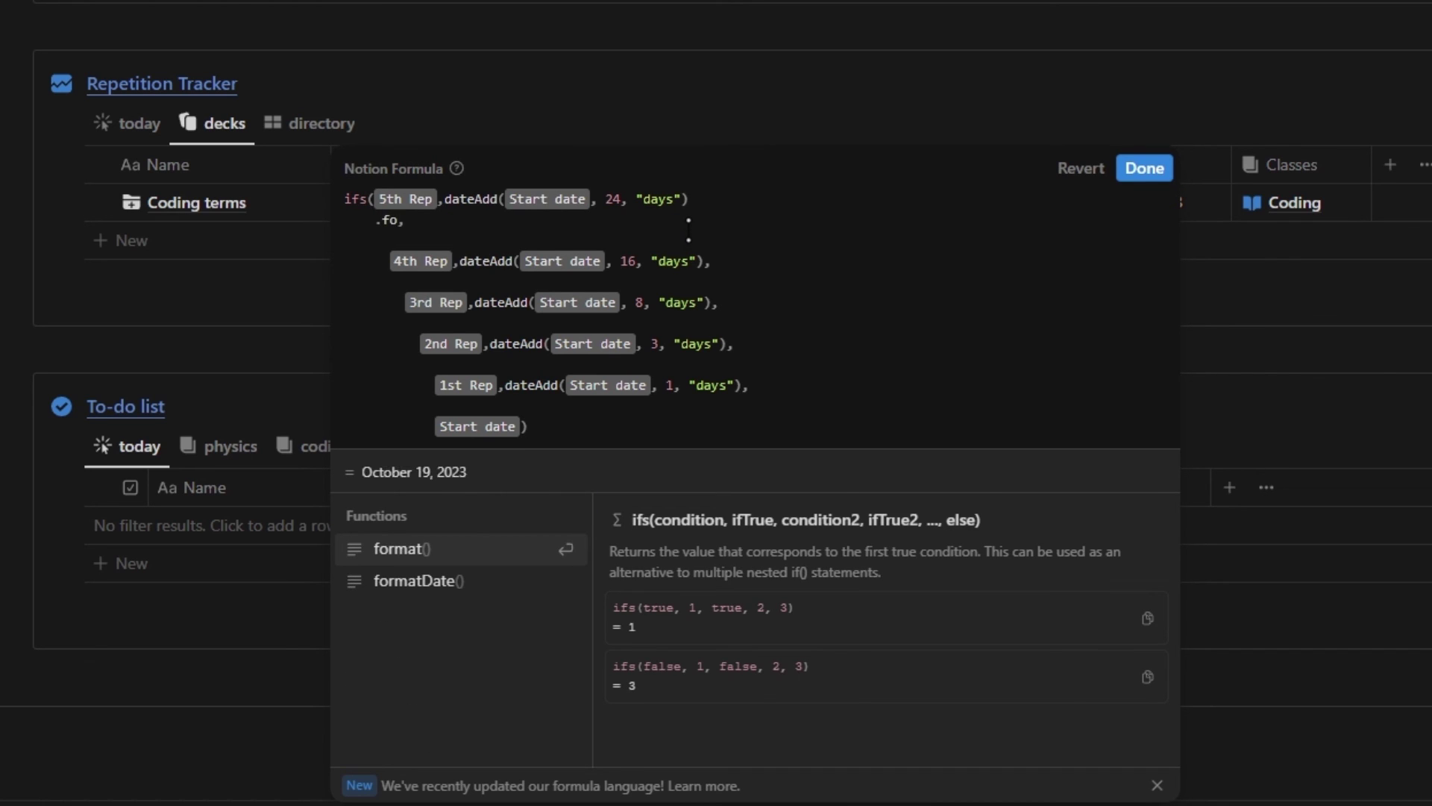
type(".sty")
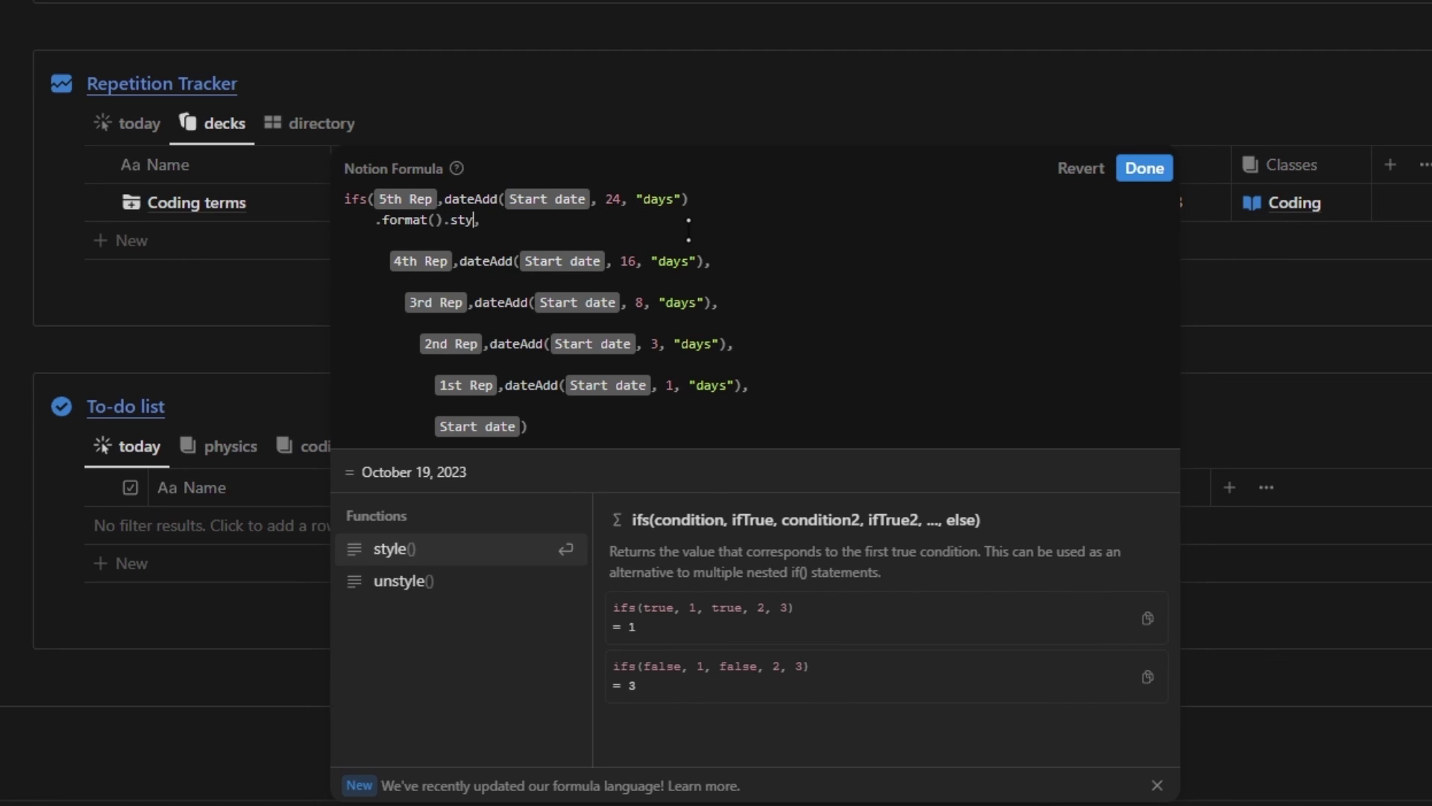
key("Return")
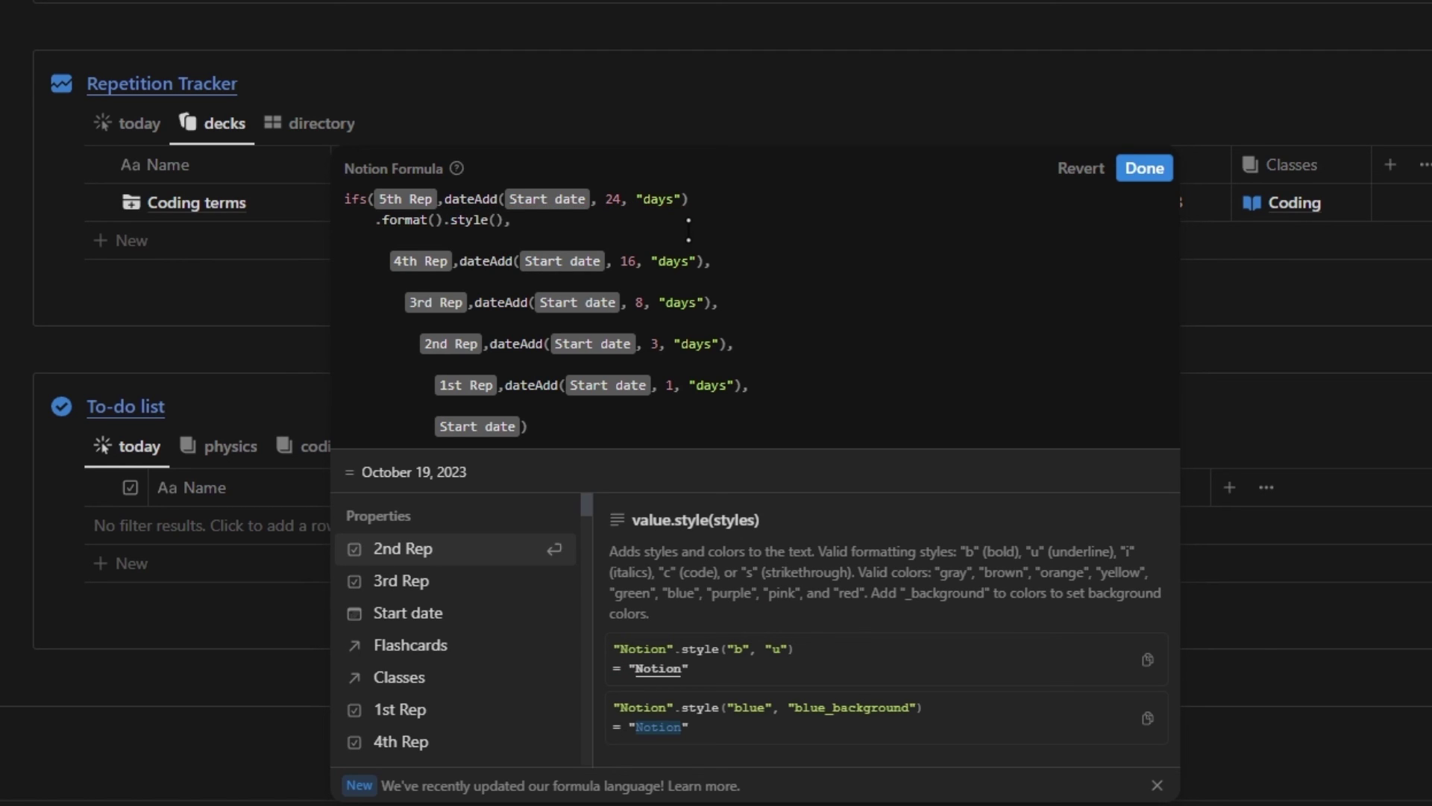
type("\"b\", \"c\"")
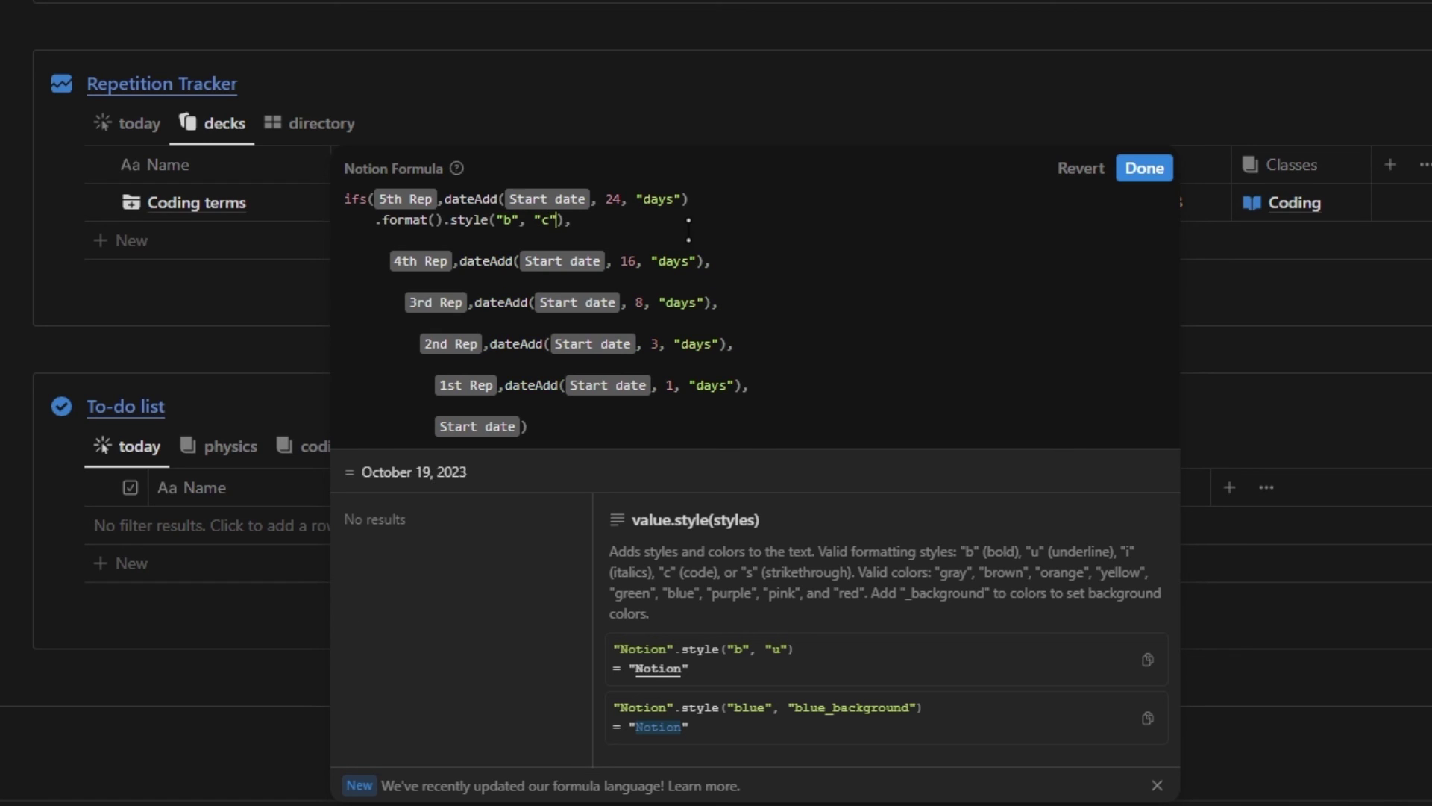
type(", \"g")
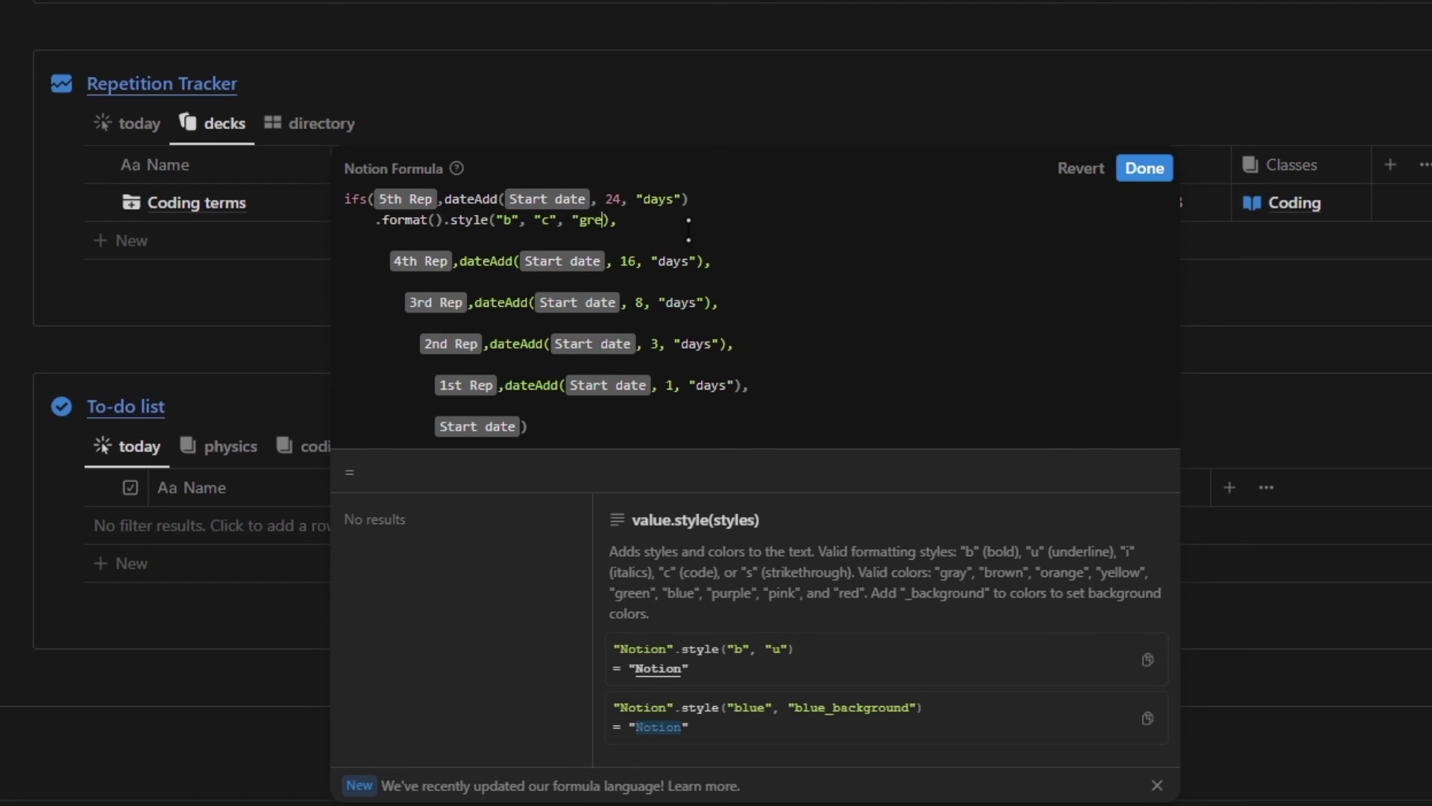
type("reen\"")
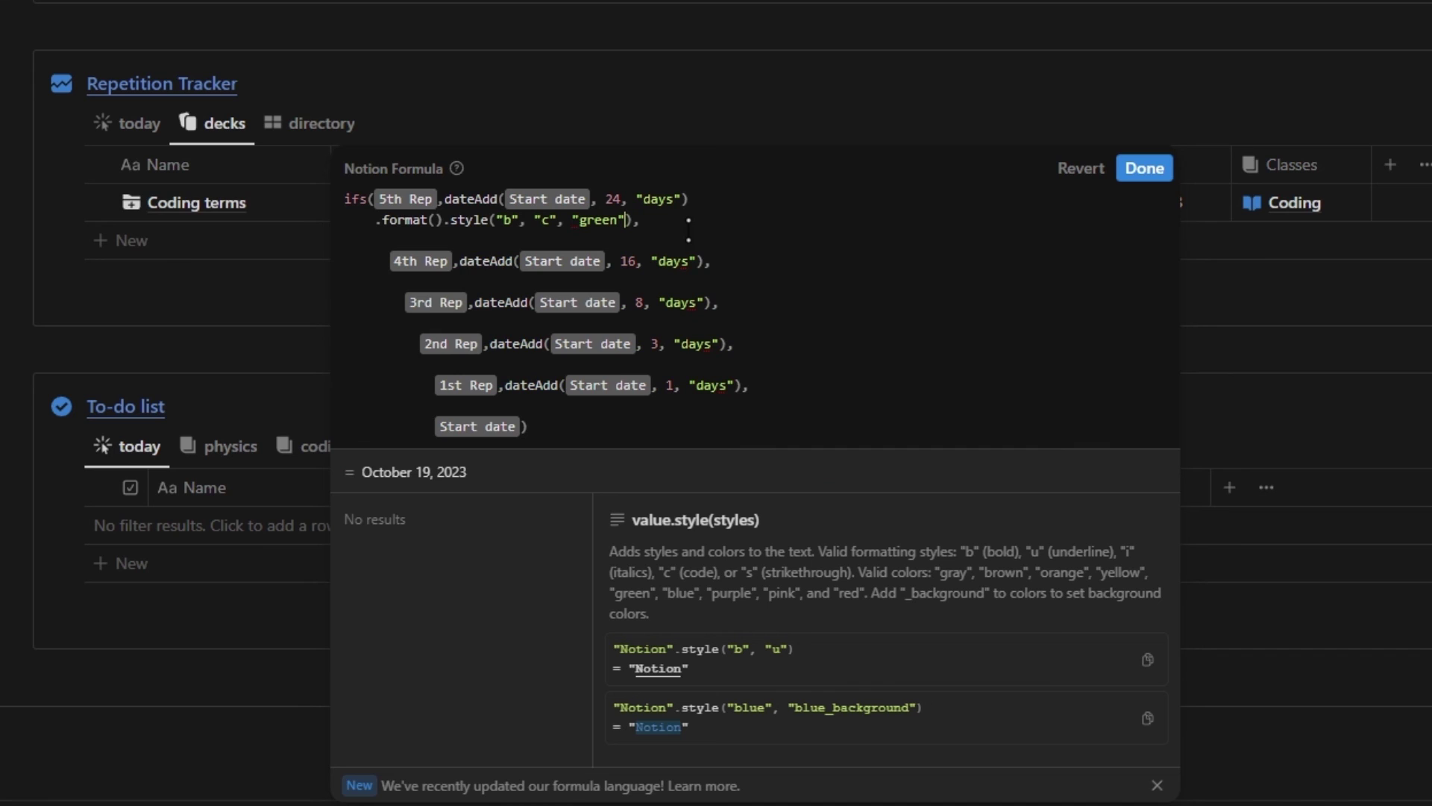
Step: Copy the format/style line onto the 4th, 3rd, 2nd and 1st Rep branches
left_click_drag(376, 220, 632, 220)
key("ctrl+c")
key("Down")
key("End")
key("Left")
key("Return")
key("ctrl+v")
key("Down")
key("Down")
key("End")
key("Left")
key("Return")
key("ctrl+v")
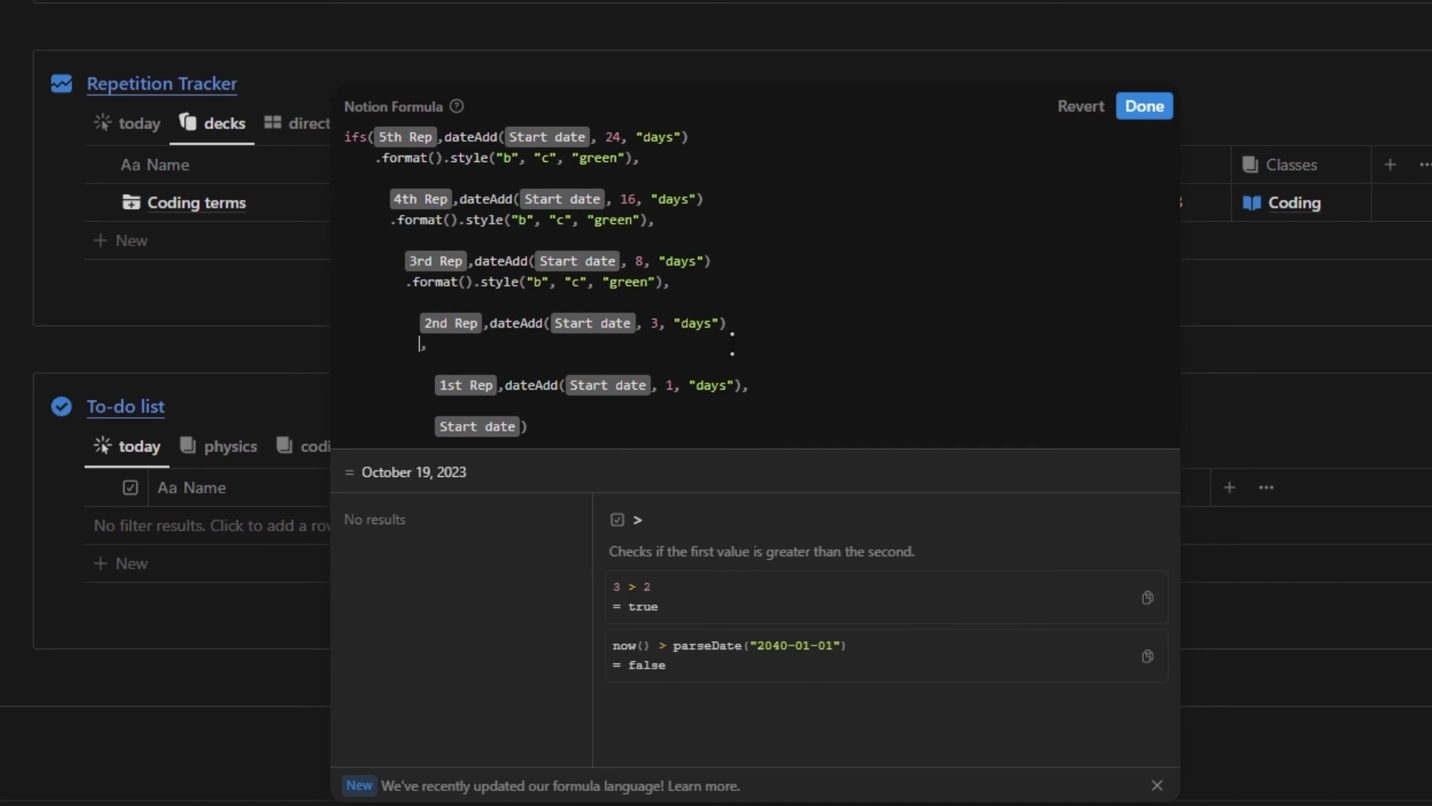
key("Down")
key("Down")
key("End")
key("Left")
key("Return")
key("ctrl+v")
key("Down")
key("Down")
key("End")
key("Left")
key("Return")
key("ctrl+v")
Step: Change the 4th Rep colour to blue, 3rd to purple, 1st to red, and save
double_click(632, 198)
type("blue")
double_click(633, 261)
type("purple")
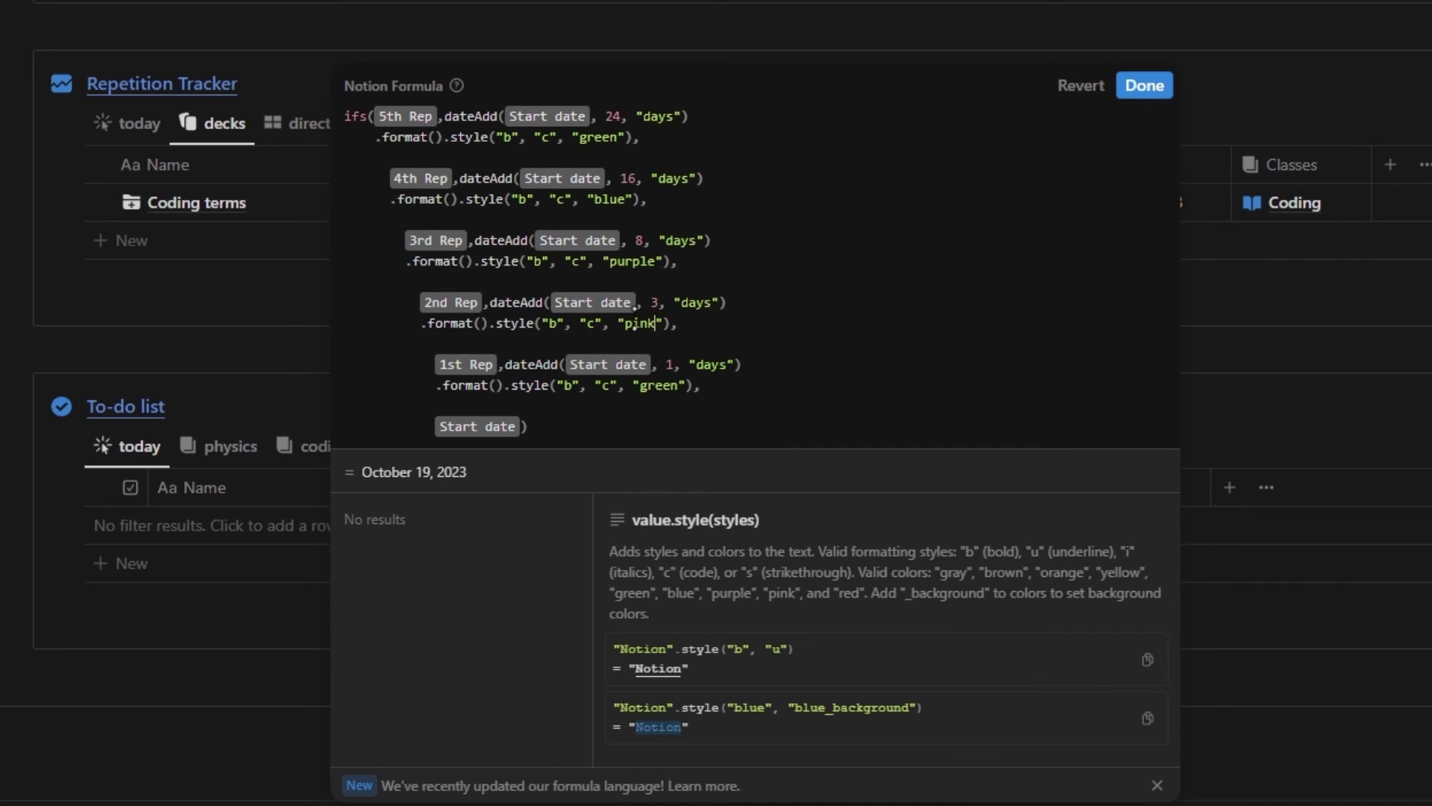
double_click(657, 384)
type("red")
left_click(1146, 86)
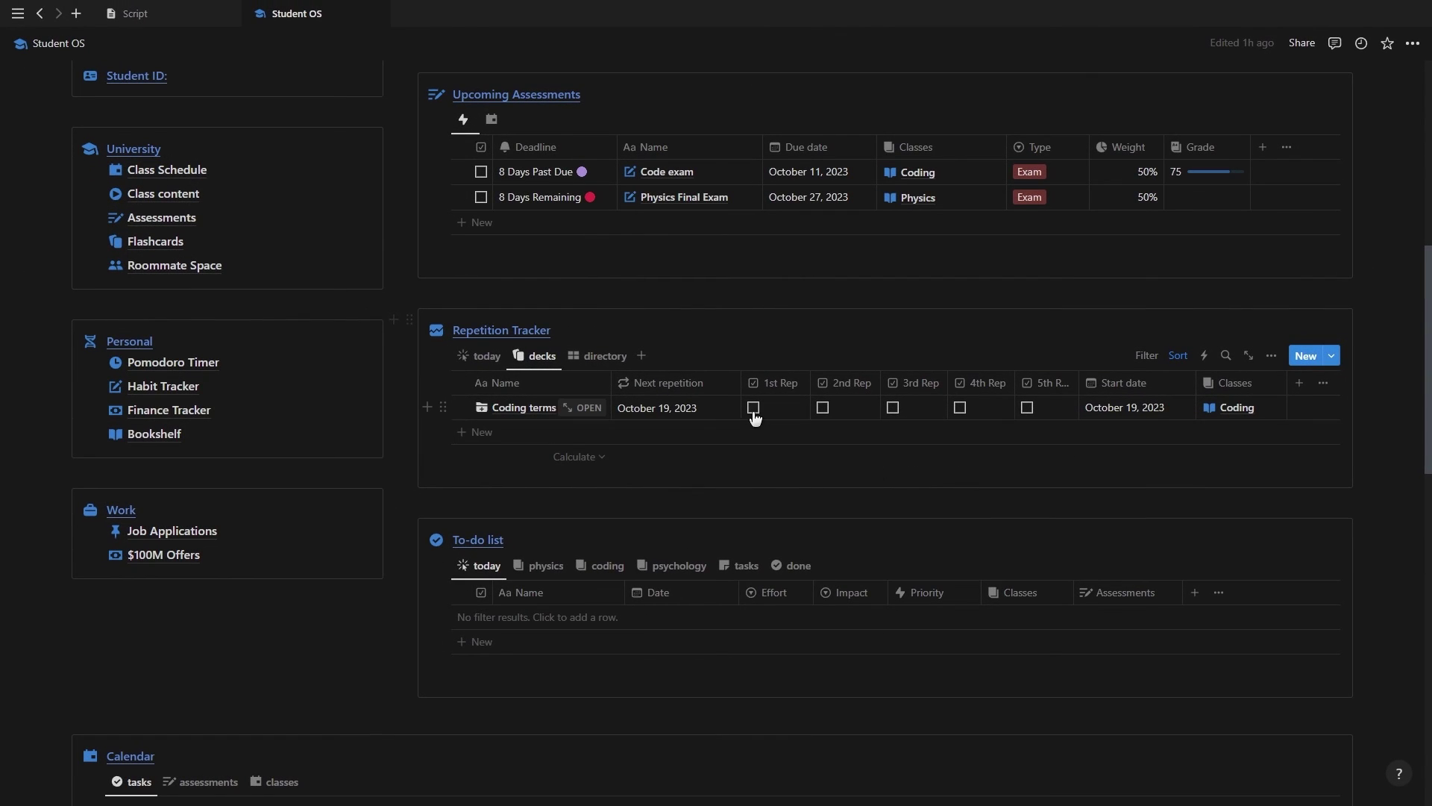
Step: Check the 1st and 4th Rep boxes for Coding terms
left_click(754, 408)
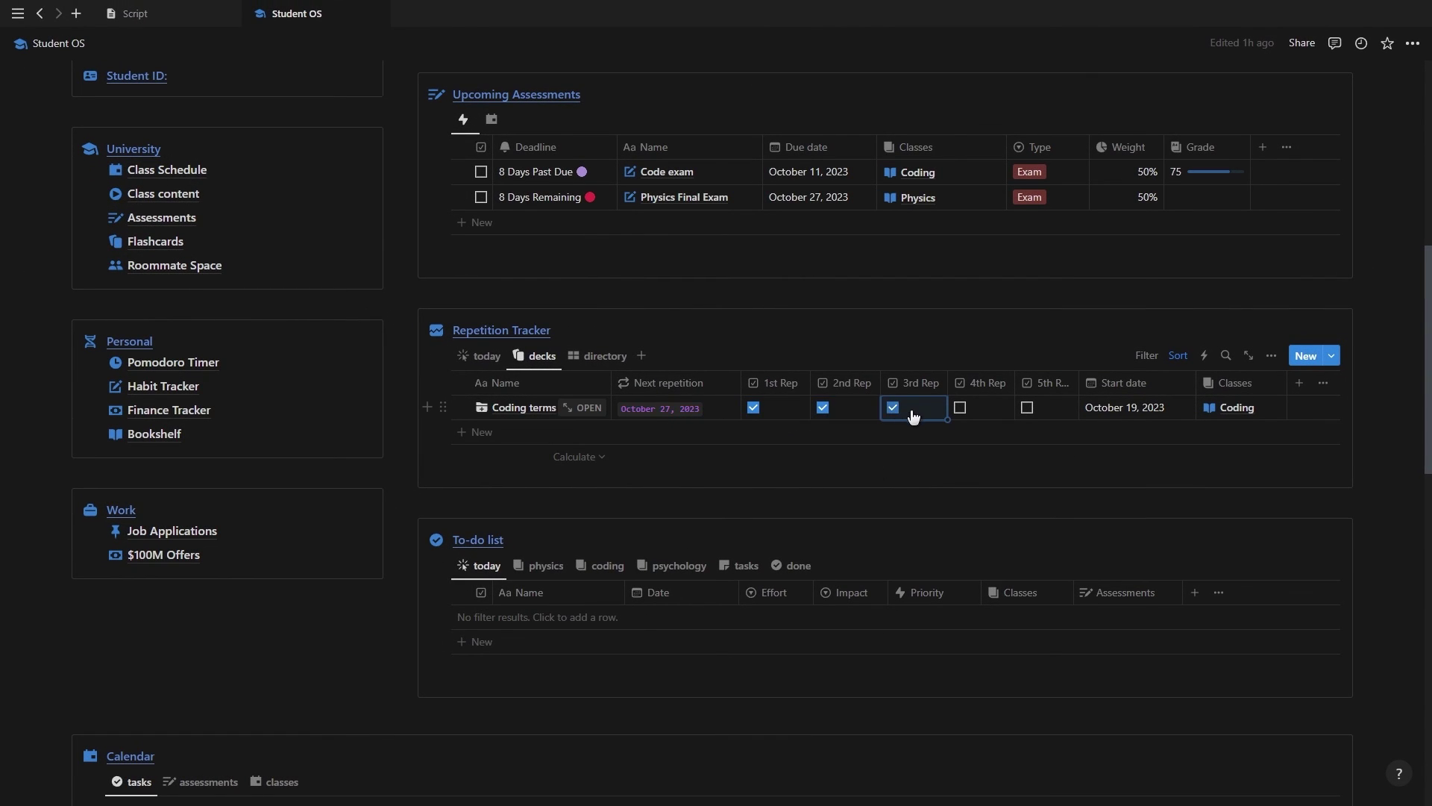
left_click(961, 408)
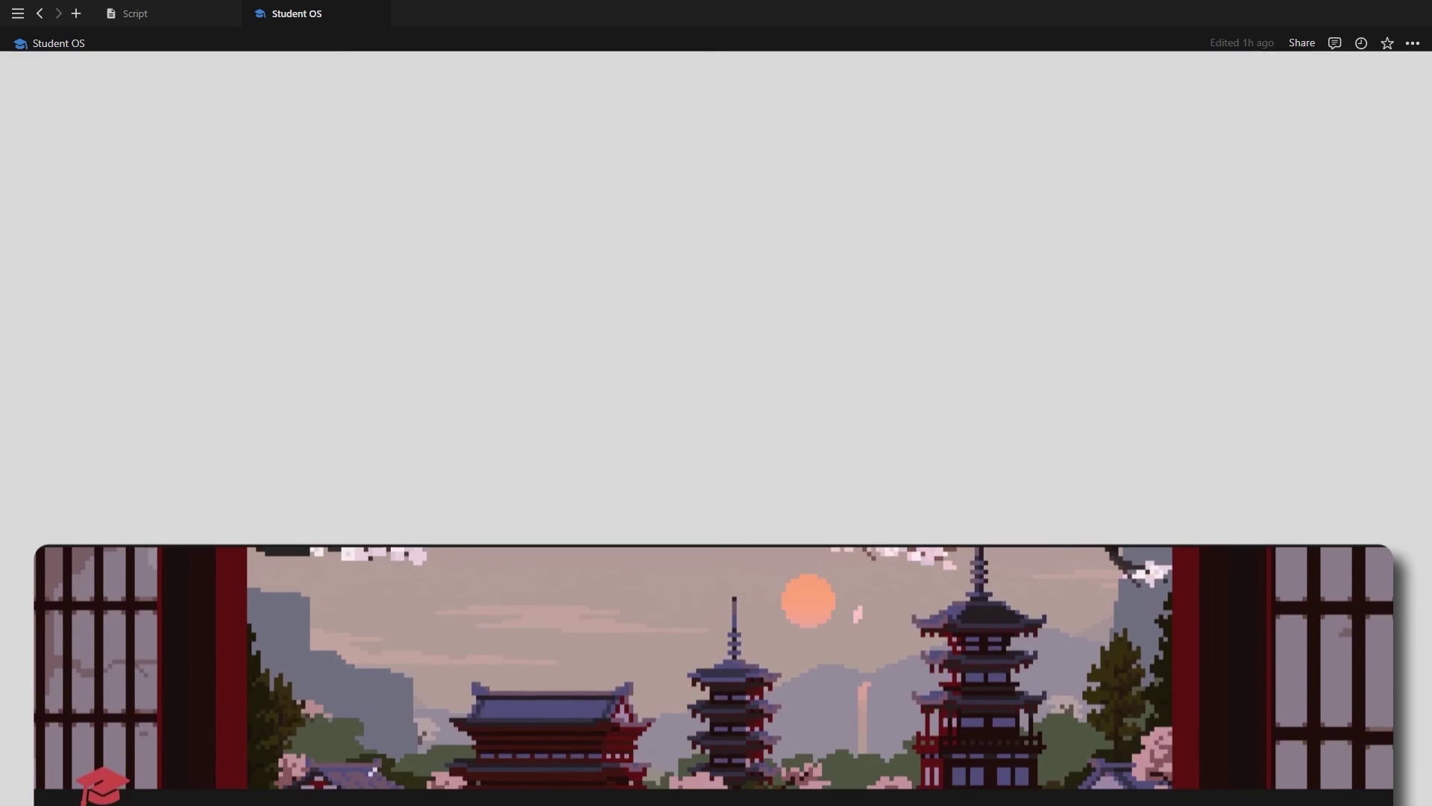